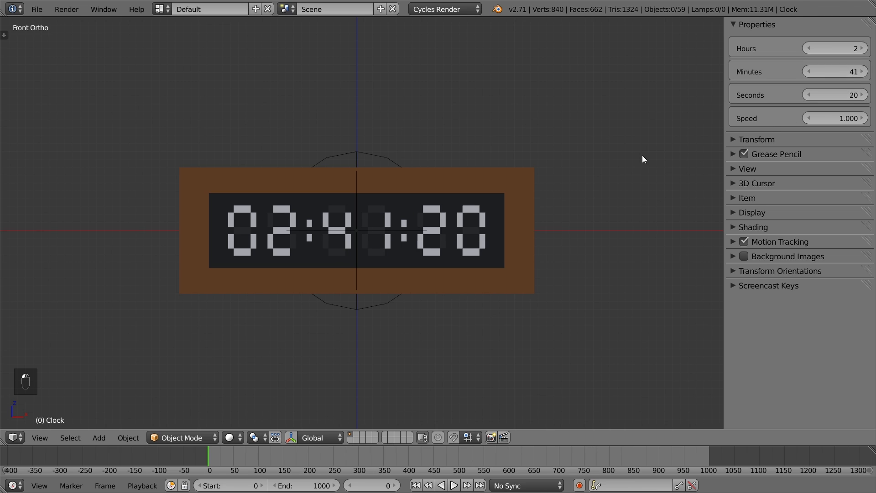
Play the clock animation and try moving the clock while it runs, cancelling the move and stopping playback.
key(alt+a)
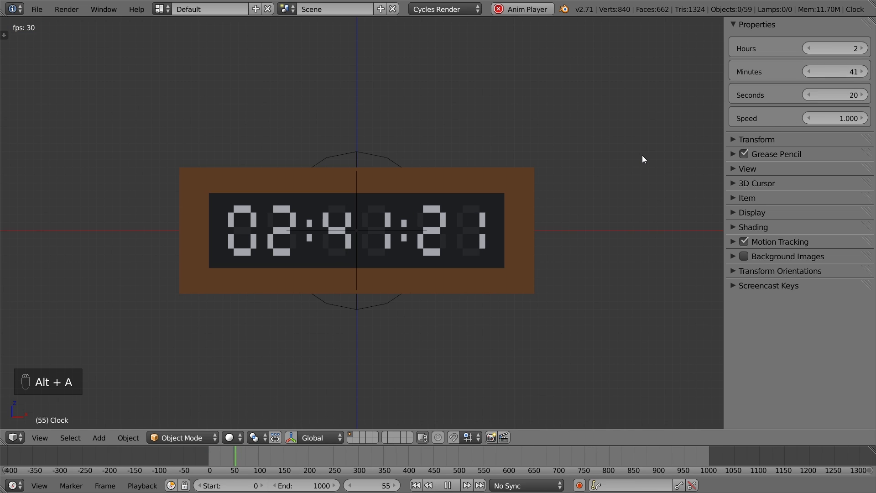
right_click(394, 159)
key(g)
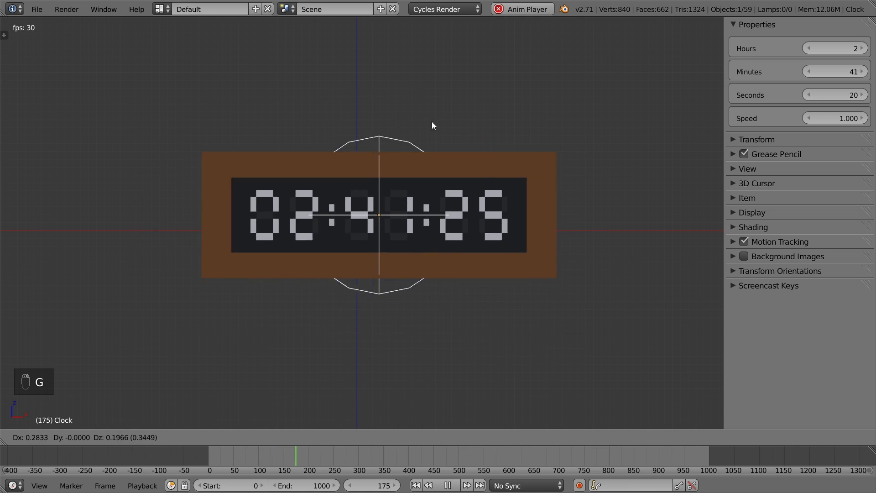
right_click(456, 150)
key(alt+a)
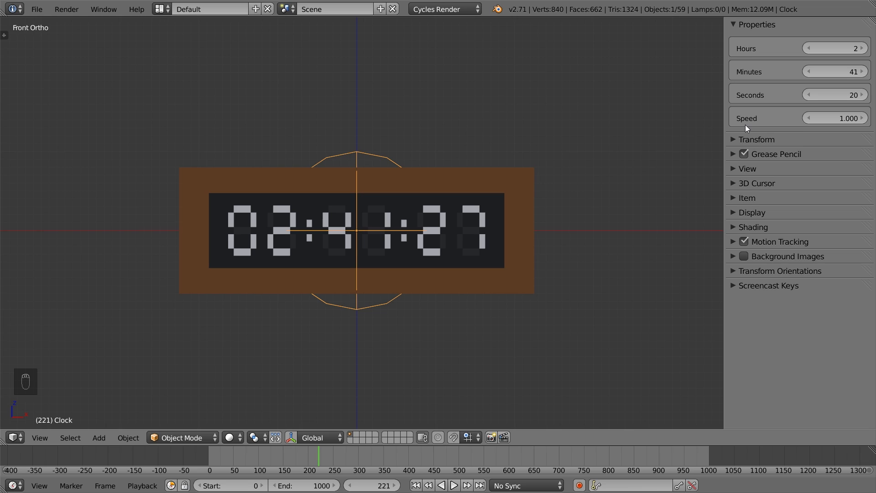
Set the clock's speed to 2.000 and preview the animation.
click(861, 118)
key(alt+a)
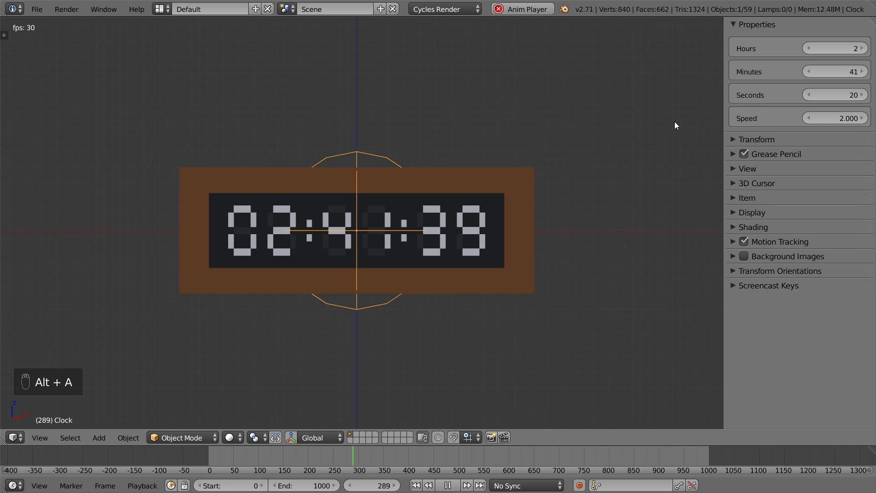
key(alt+a)
Set the clock's speed to 0.5 and preview the animation.
click(825, 117)
text(0.5)
key(Return)
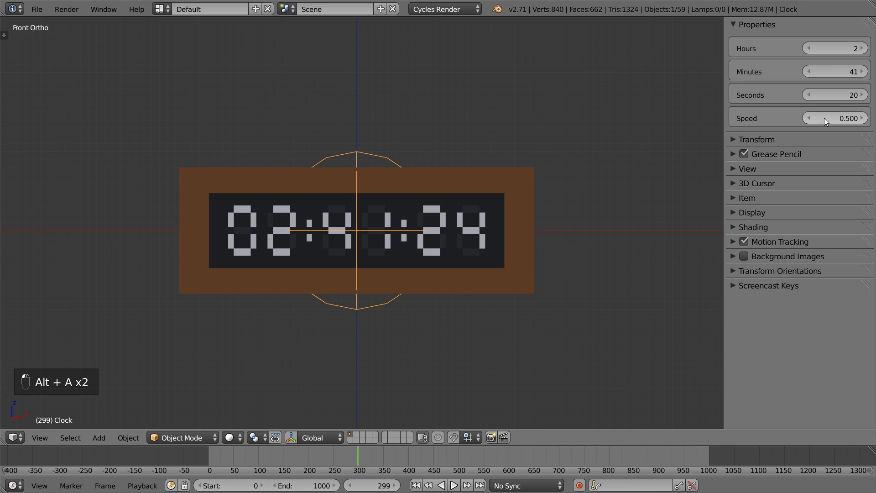
key(alt+a)
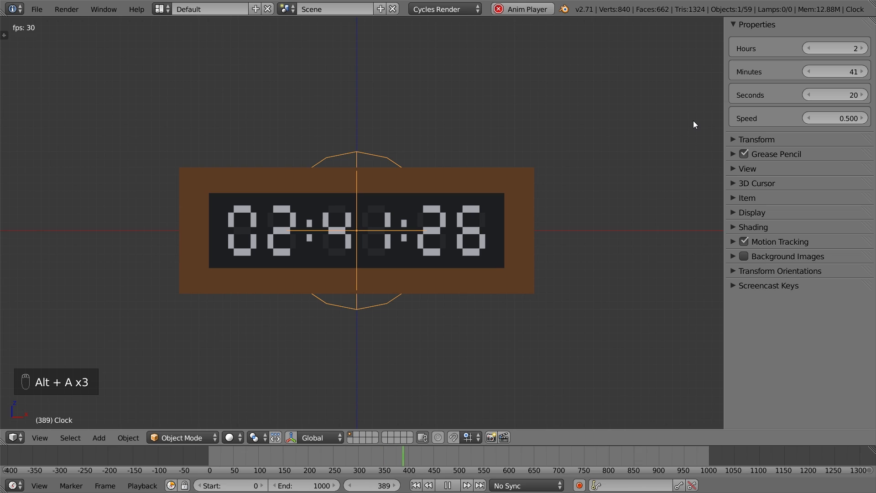
key(alt+a)
Set the clock to 23 hours, 59 minutes and 56 seconds at speed 1.000, and play it from the start frame.
drag(811, 119, 829, 118)
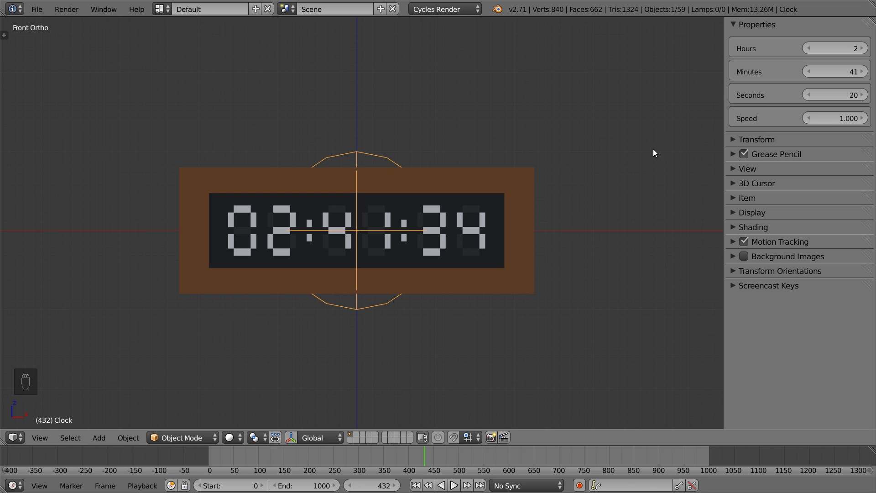
click(415, 485)
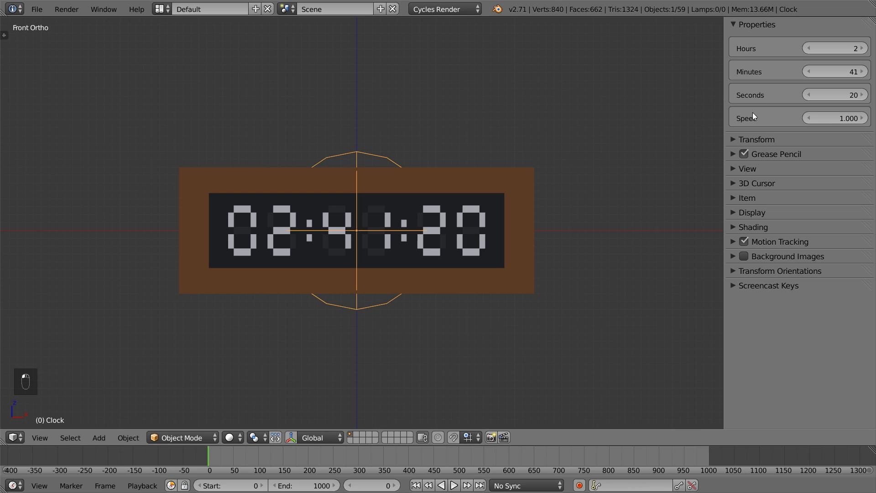
drag(830, 54, 855, 94)
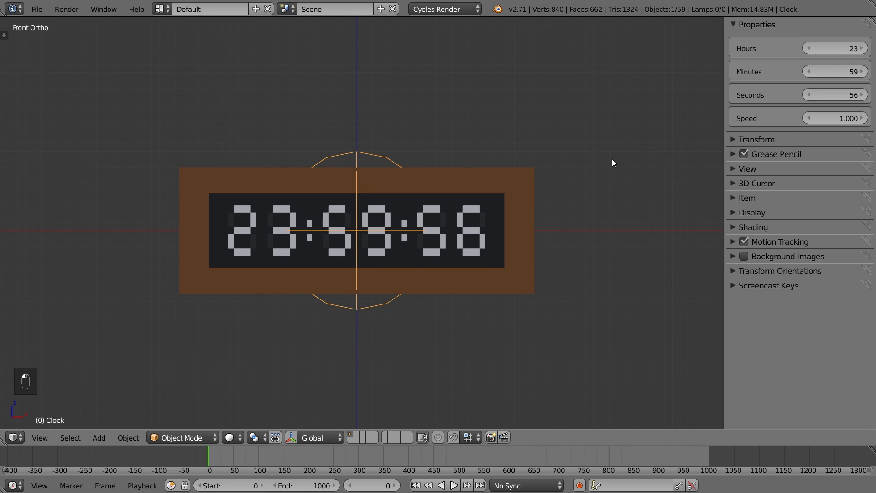
key(alt+a)
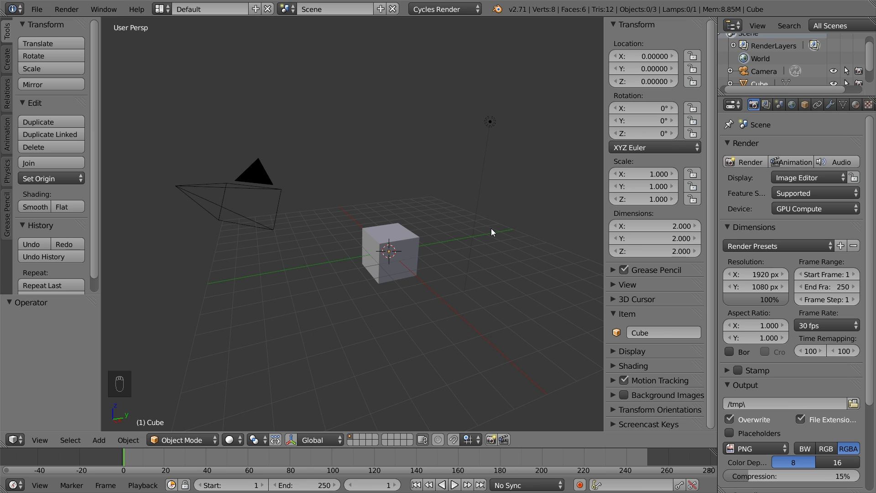
Delete all the default objects from the new scene.
key(a)
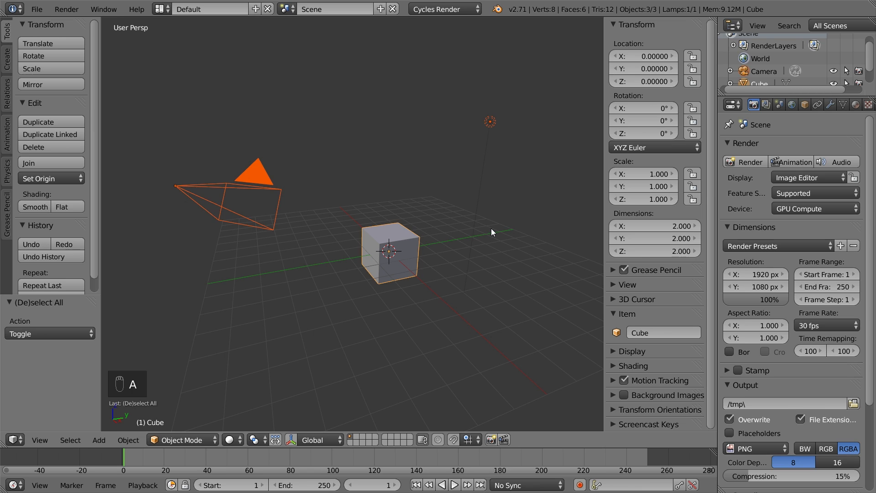
key(x)
click(491, 228)
Add a mesh plane and rotate its geometry 90° about the X axis in Edit Mode.
key(shift+a)
mouse_move(491, 228)
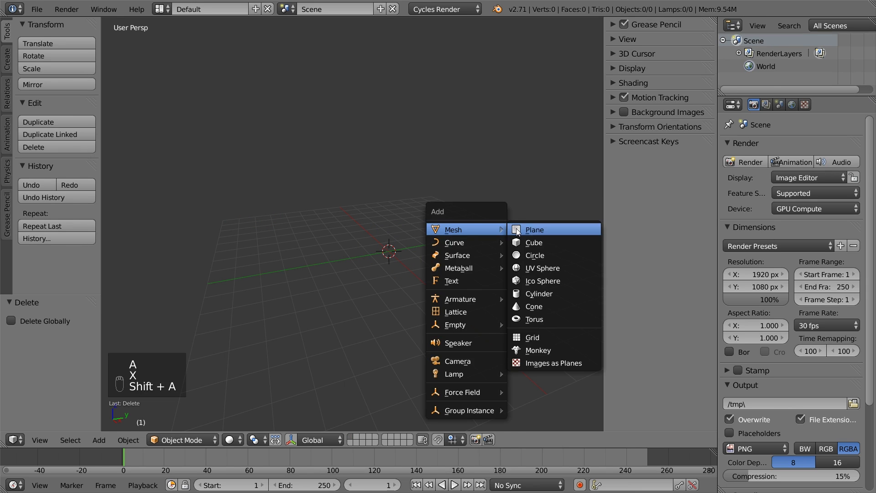
click(517, 228)
key(Tab)
key(r)
key(x)
key(9)
key(0)
click(517, 228)
In front orthographic view, scale the plane's geometry uniformly by 0.5.
key(KP_1)
key(KP_5)
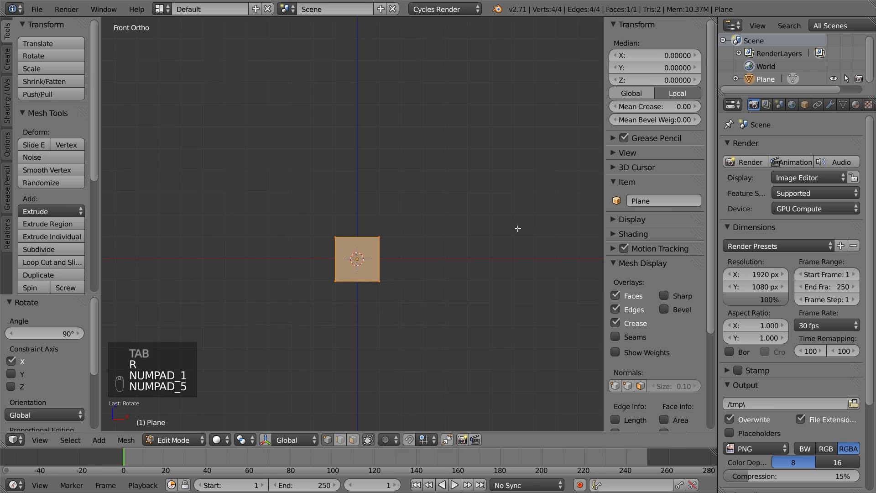
shift+middle_drag(402, 253, 485, 200)
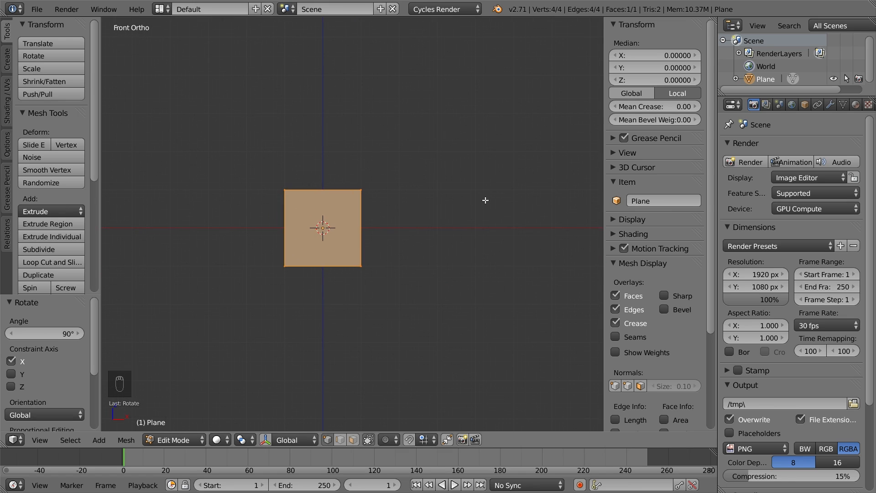
key(s)
key(0)
key(period)
key(5)
key(Return)
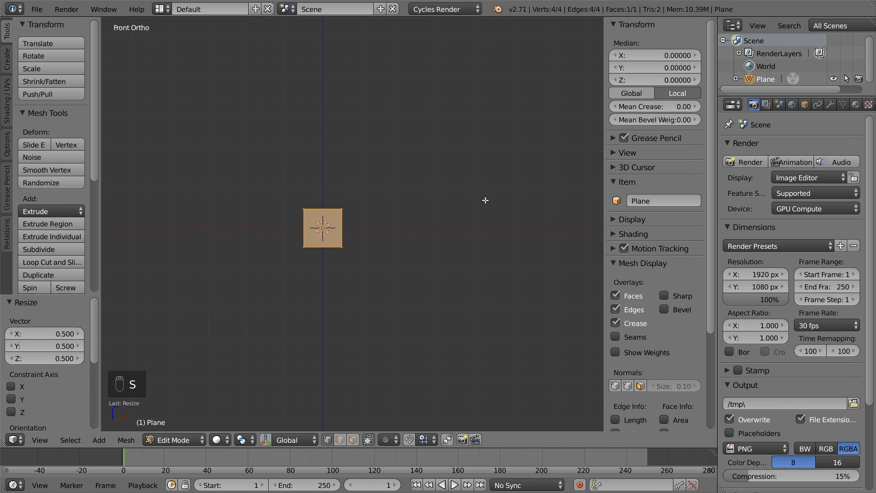
Narrow the plane by scaling its geometry by 0.5 along the X axis.
key(s)
key(x)
key(0)
key(period)
key(5)
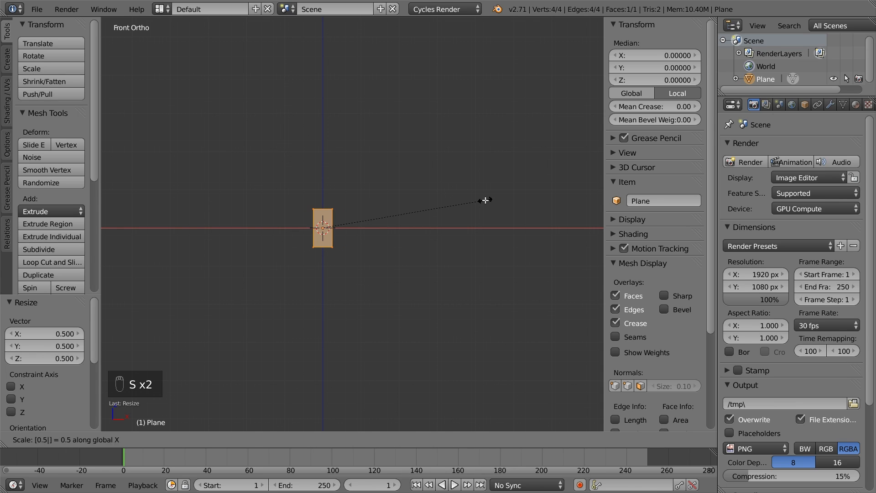
key(Return)
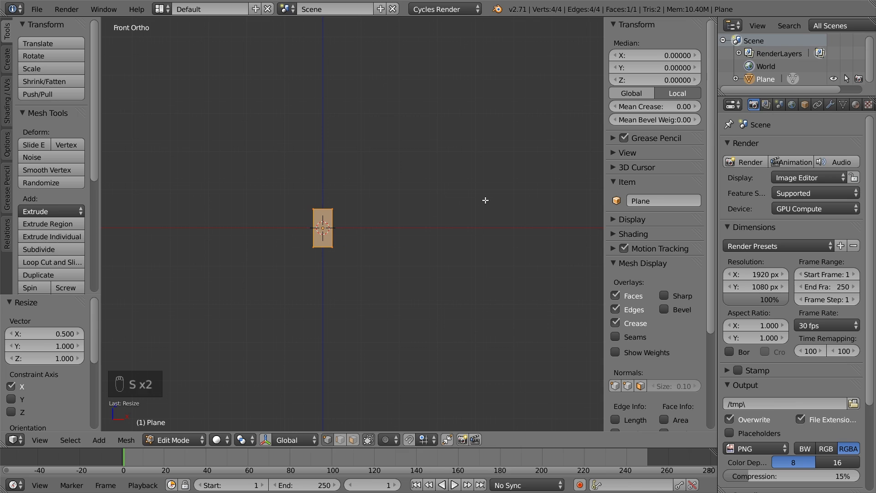
Create a new diffuse material for the plane and set its color's HSV value to 0.15.
click(854, 105)
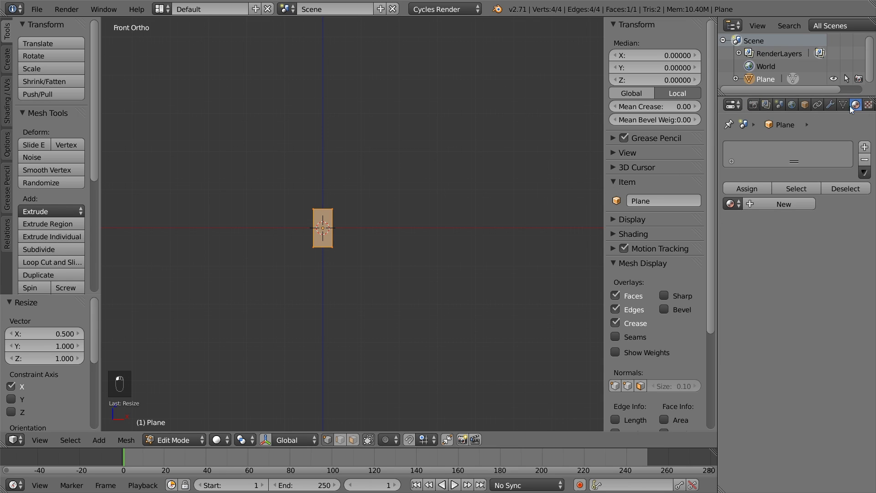
click(796, 204)
click(805, 291)
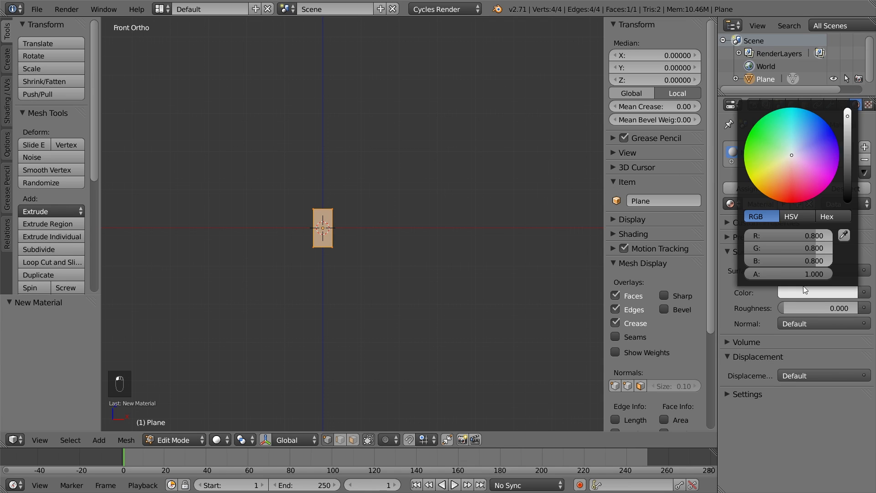
click(797, 218)
click(797, 261)
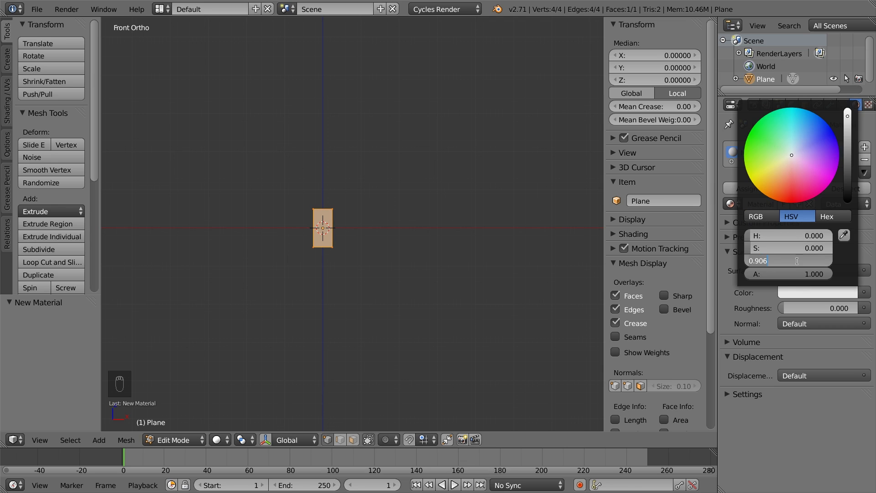
text(0.15)
key(Return)
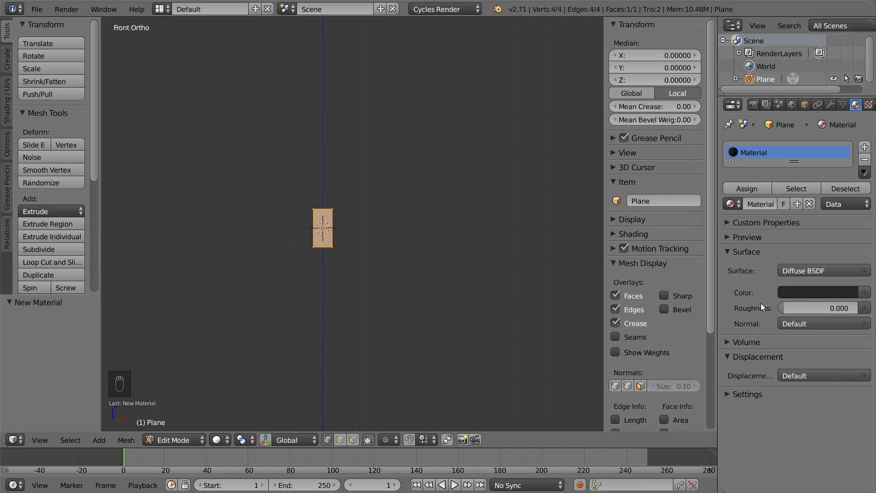
Copy the material's diffuse color to its viewport color.
key(ctrl+c)
click(735, 396)
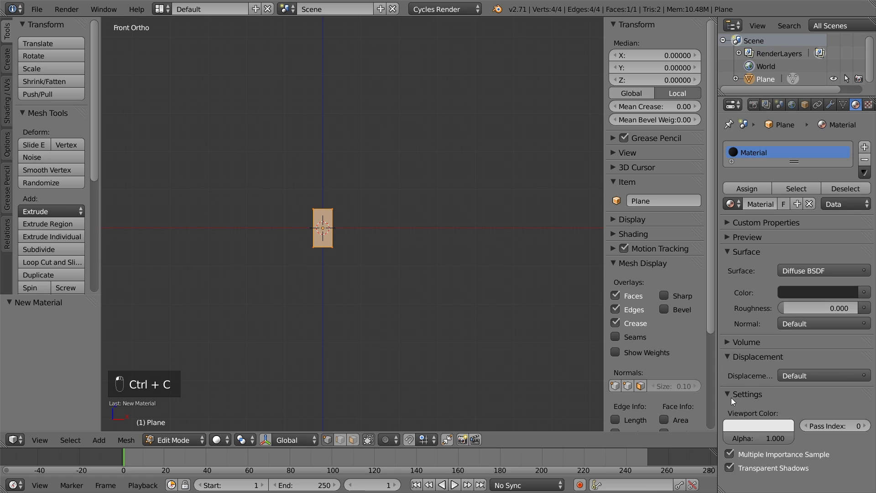
key(ctrl+v)
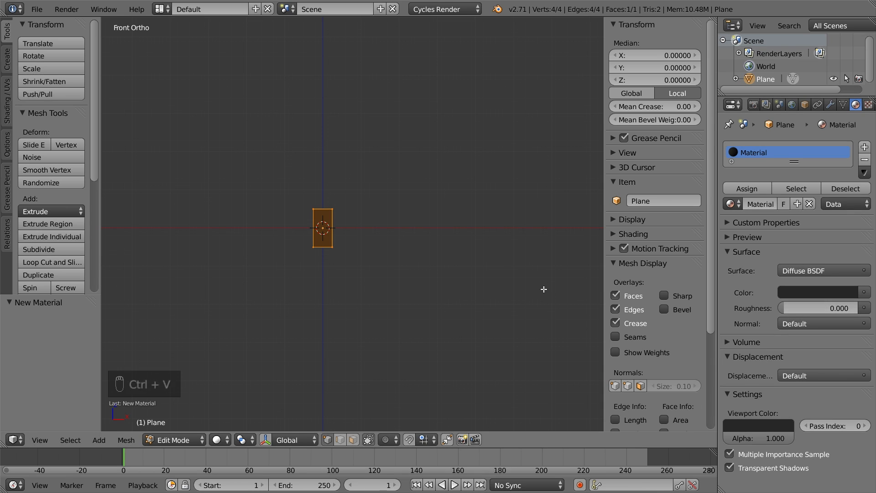
Add 6 evenly spaced vertical loop cuts across the plane.
scroll(325, 239, up, 8)
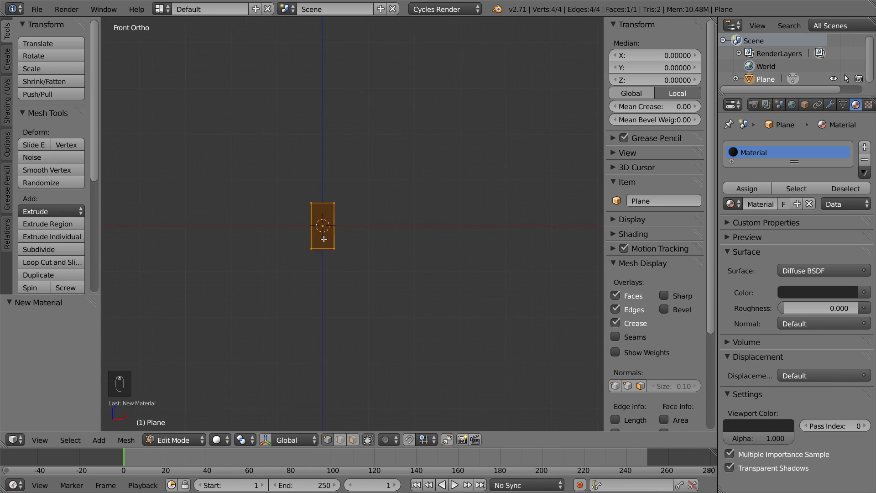
shift+middle_drag(331, 288, 332, 292)
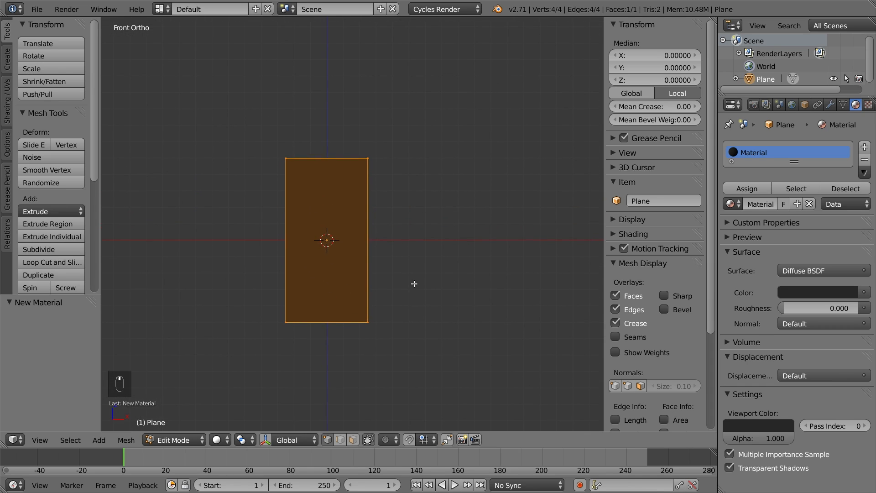
key(ctrl+r)
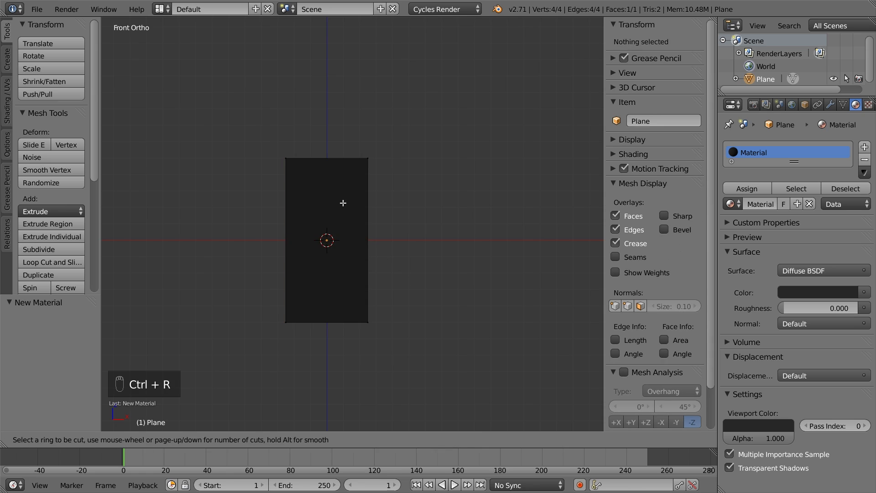
scroll(326, 158, up, 3)
scroll(327, 157, up, 2)
click(326, 157)
right_click(327, 158)
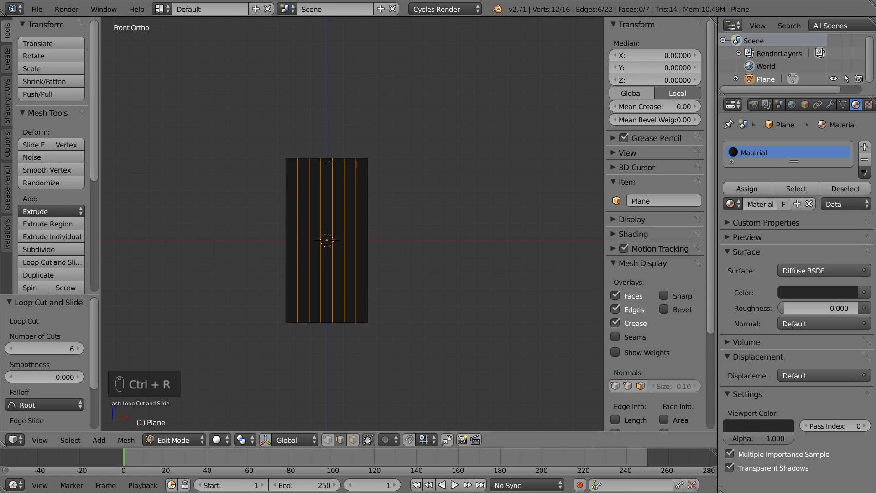
Add 10 evenly spaced horizontal loop cuts to the plane and deselect everything.
key(ctrl+r)
scroll(336, 189, up, 4)
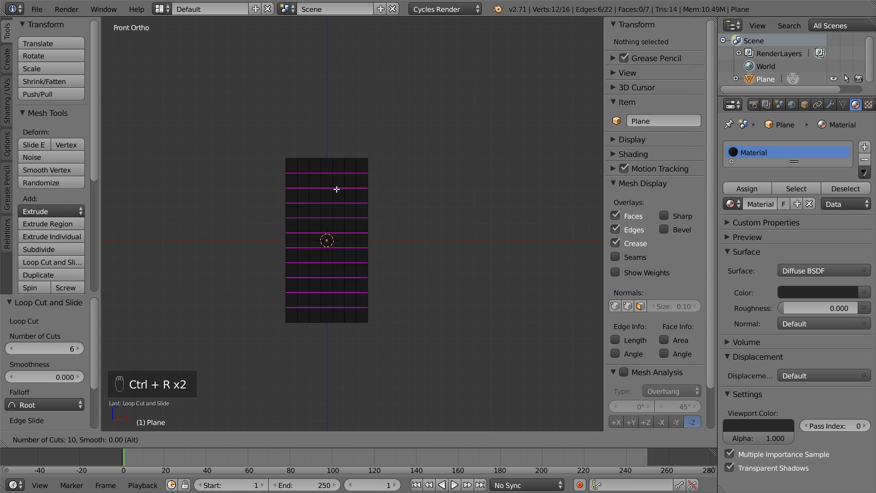
click(337, 188)
right_click(336, 188)
key(a)
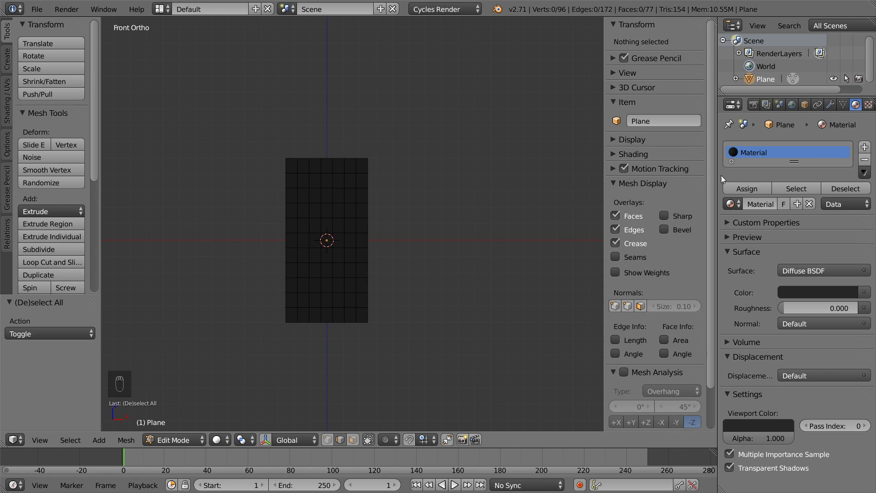
Add a second material with a diffuse HSV value of 0.2 and copy that color to its viewport color.
click(864, 146)
click(776, 206)
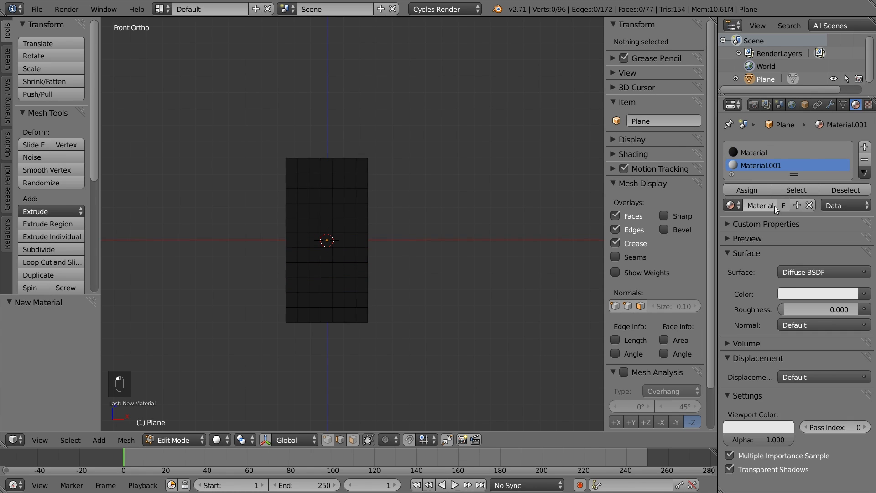
click(802, 292)
click(794, 263)
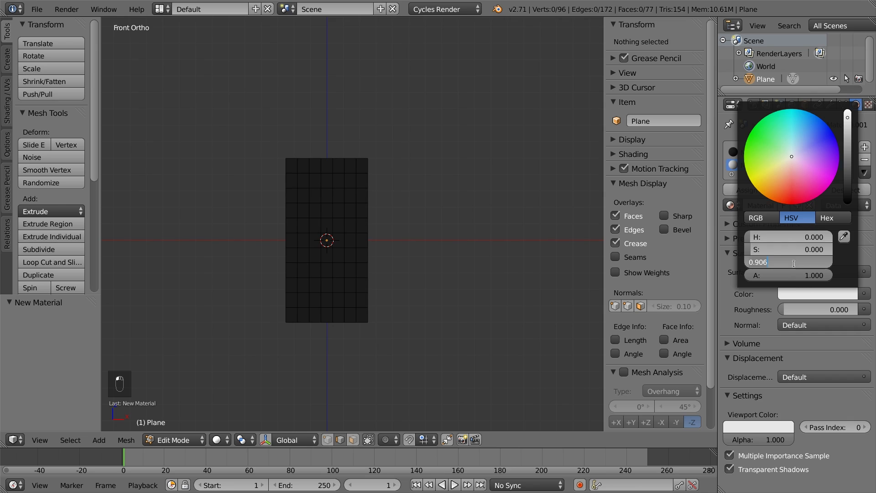
text(0.2)
key(Return)
key(ctrl+c)
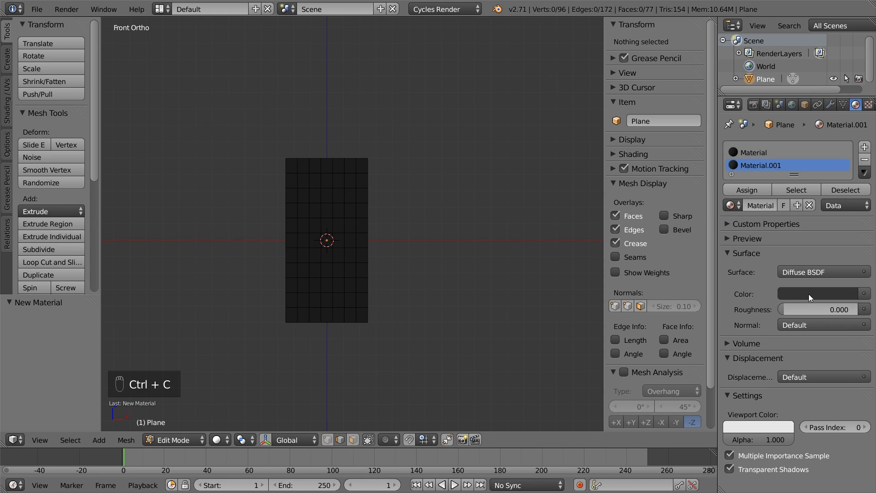
key(ctrl+v)
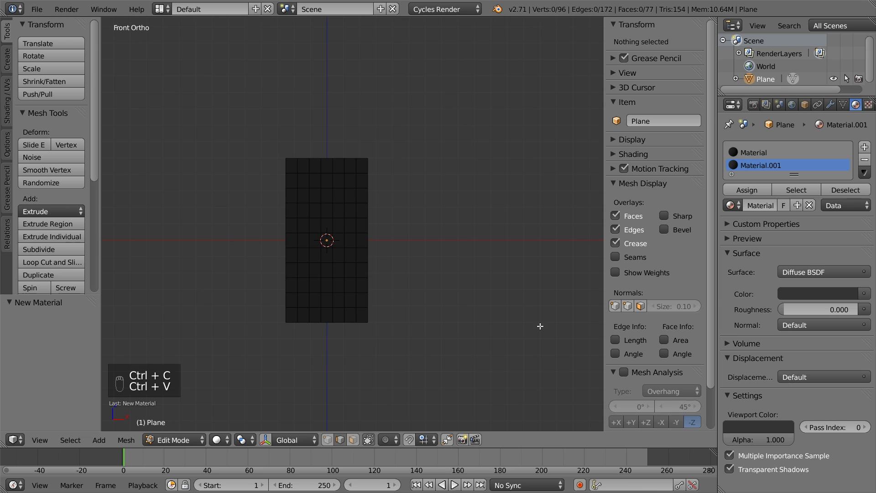
Select the plane's faces that form a seven-segment figure eight and assign Material.001 to them.
key(ctrl+Tab)
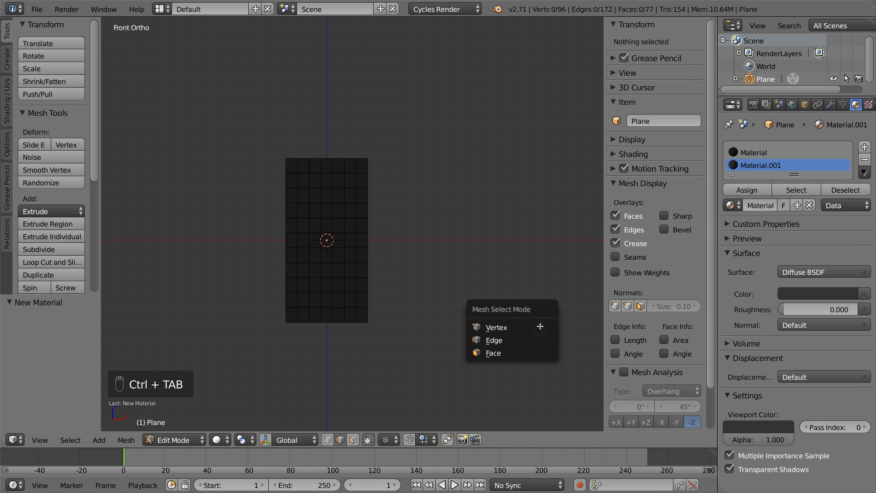
click(519, 352)
key(c)
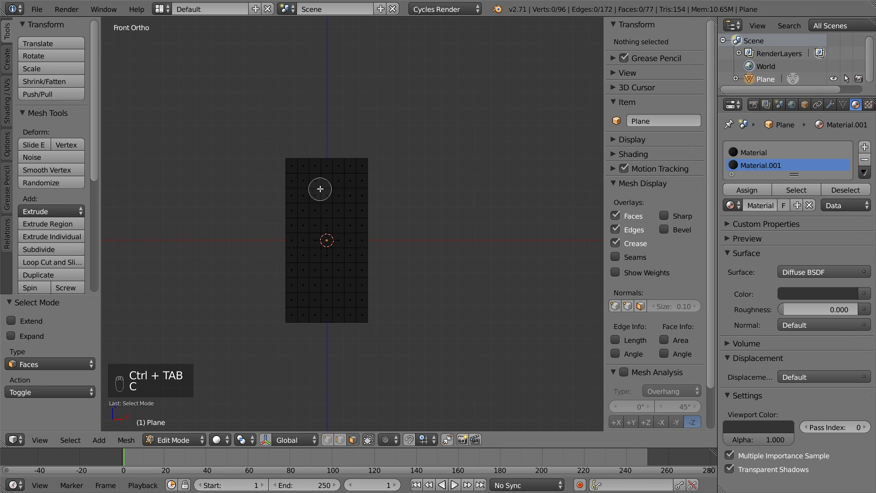
mouse_move(317, 195)
mouse_down()
mouse_move(333, 195)
mouse_move(307, 210)
mouse_move(304, 222)
mouse_move(321, 240)
mouse_move(348, 219)
mouse_move(306, 260)
mouse_move(313, 280)
mouse_move(337, 287)
mouse_move(359, 263)
mouse_up()
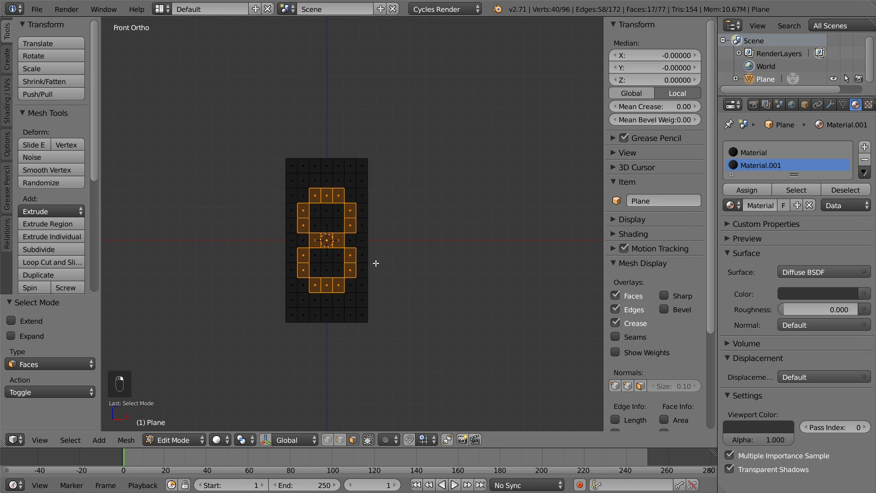
click(747, 190)
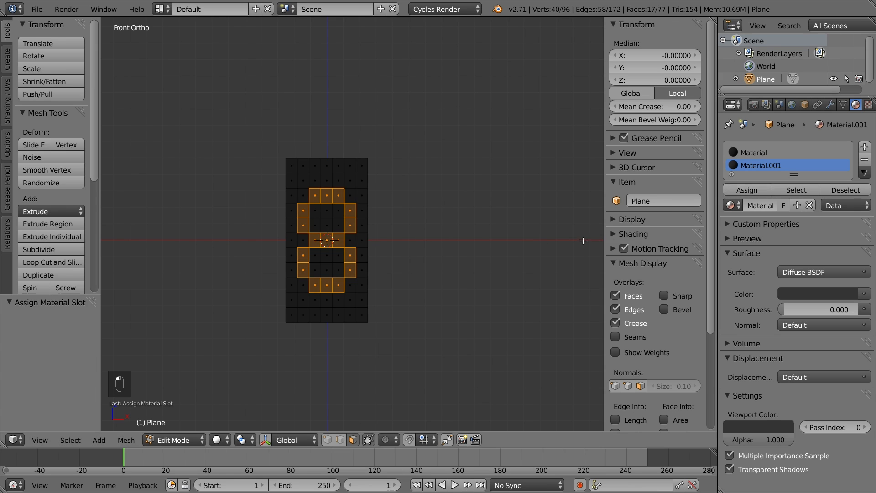
key(a)
key(Tab)
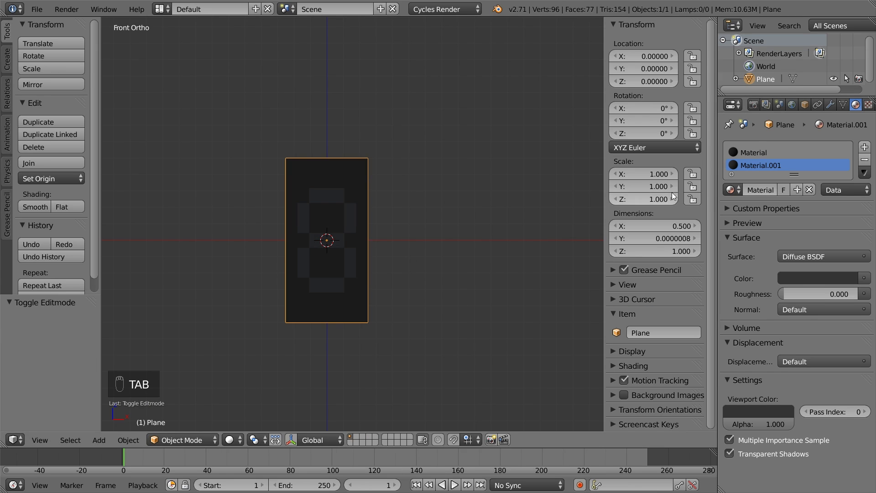
Add an Array modifier to the plane with a fixed count of 10.
click(829, 105)
click(780, 142)
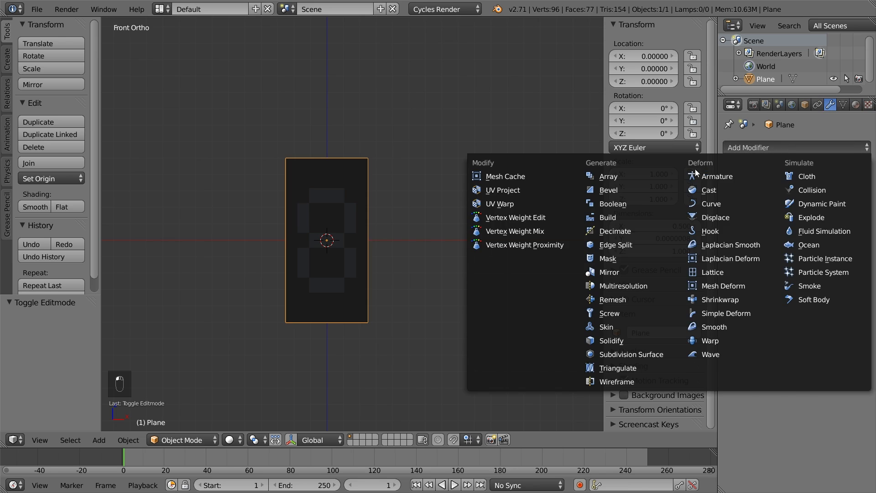
click(602, 176)
click(786, 218)
text(10)
key(Return)
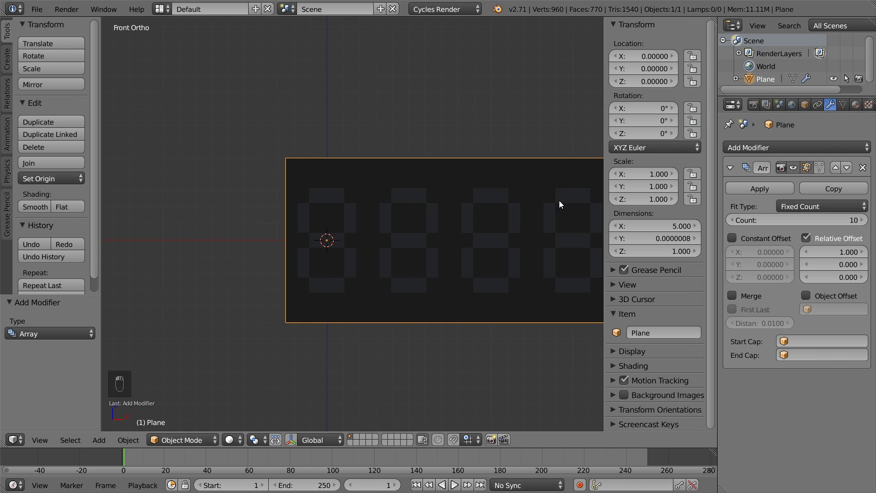
Set the array's relative offset to 0 in X and -1 in Z so the copies stack downward.
scroll(559, 201, down, 4)
shift+middle_drag(530, 220, 302, 227)
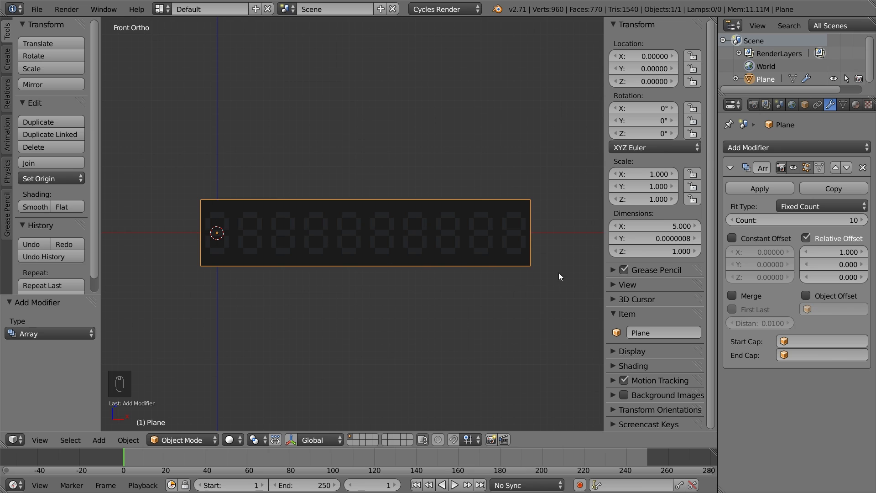
click(828, 252)
text(0)
key(Return)
click(830, 278)
text(-1)
key(Return)
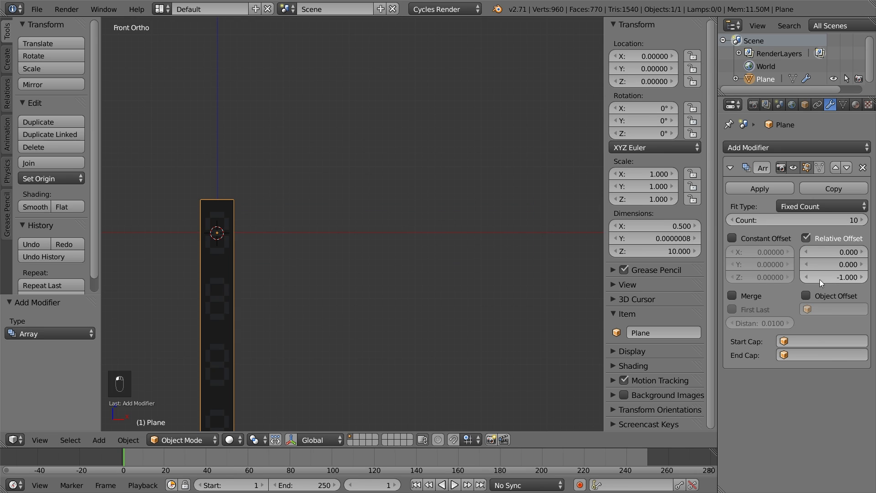
Apply the Array modifier to the plane.
shift+middle_drag(408, 323, 252, 148)
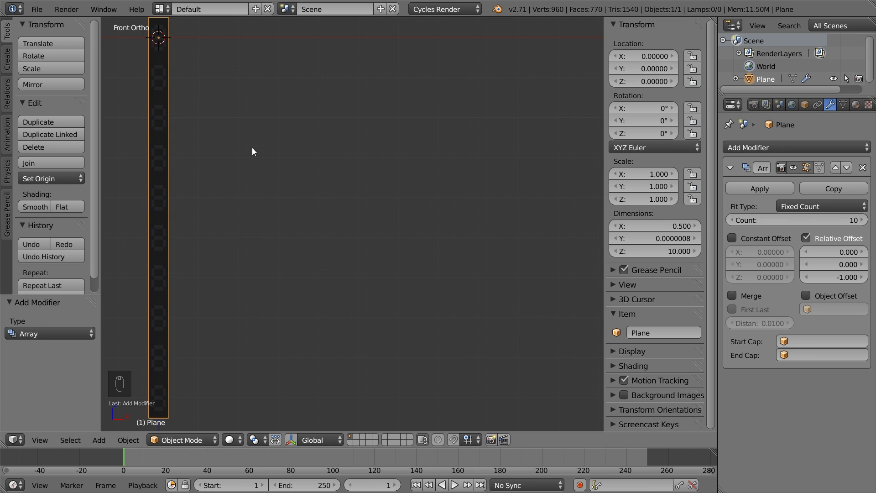
drag(628, 82, 737, 82)
right_click(639, 83)
click(746, 189)
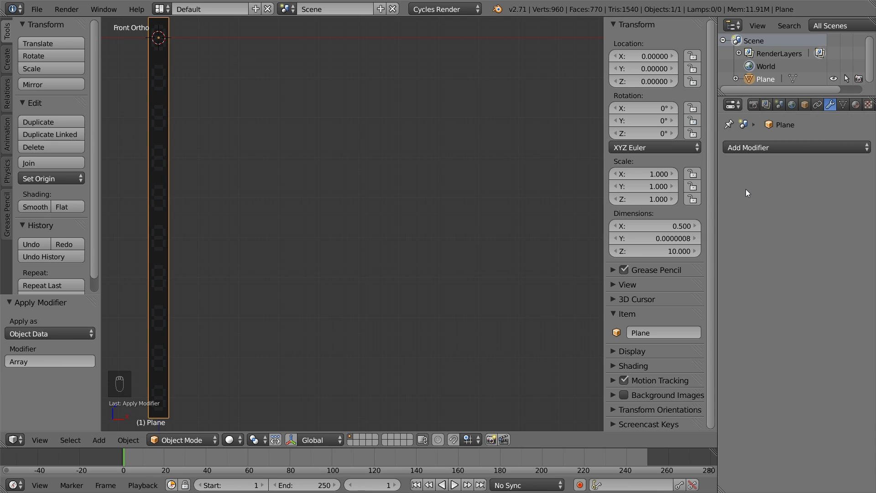
Add a third material to the plane and set its surface shader to Emission.
click(856, 105)
click(864, 146)
click(779, 201)
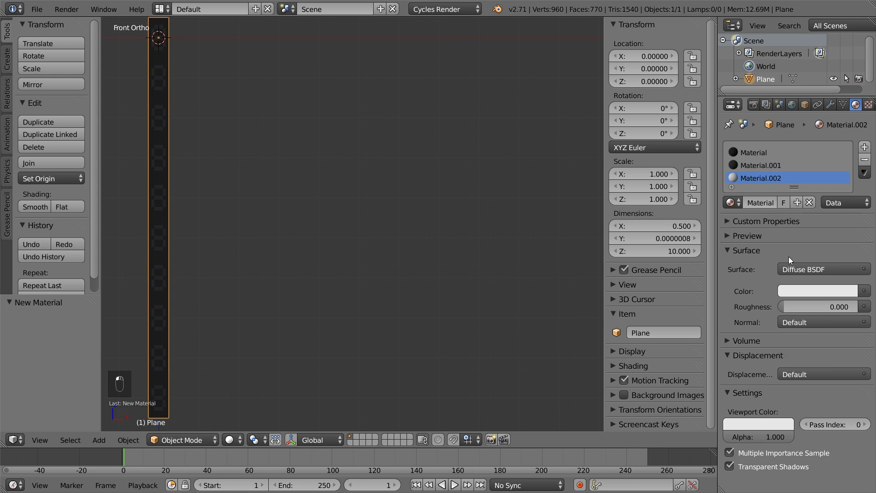
click(794, 269)
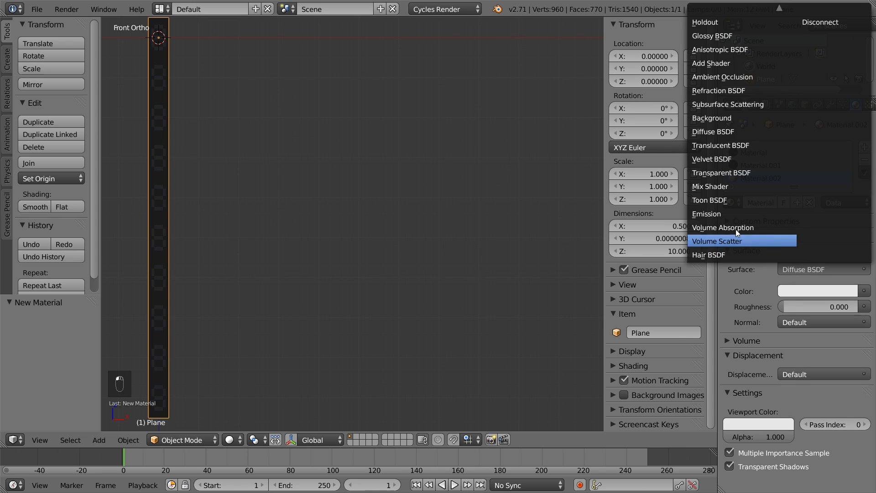
click(727, 217)
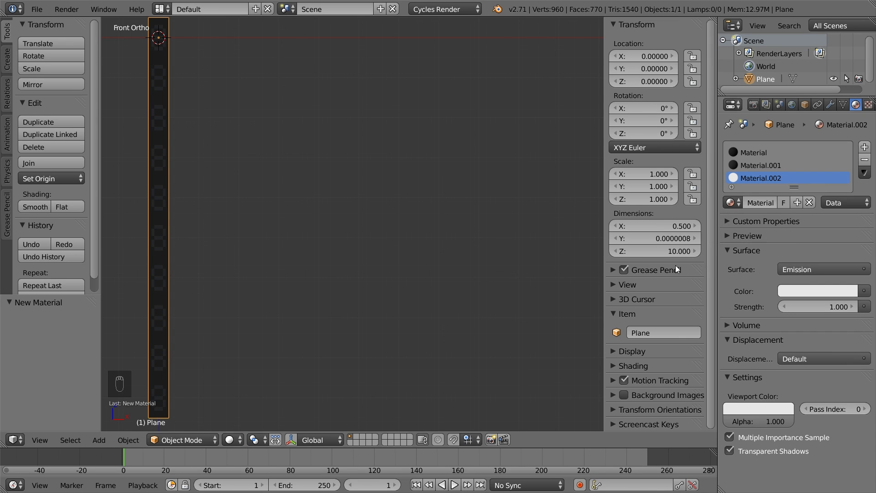
Select the segment faces forming the digit 0 in the first cell and the digit 1 in the second.
shift+middle_drag(232, 98, 457, 299)
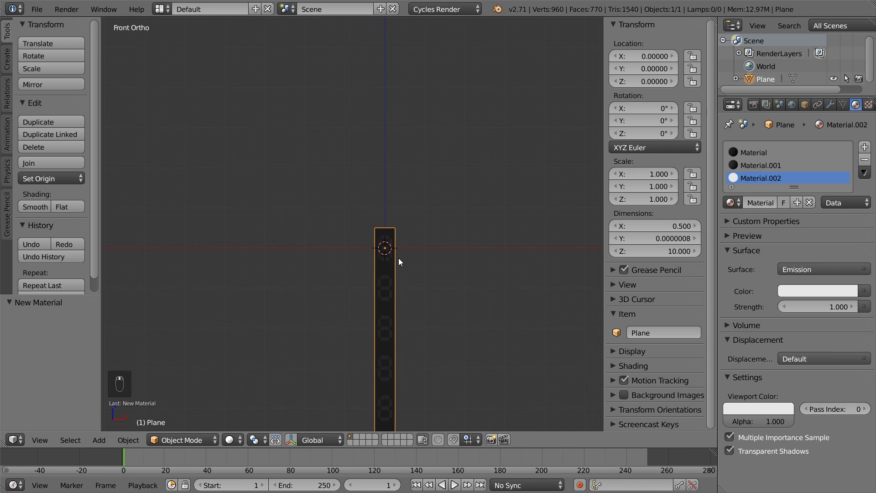
scroll(398, 258, up, 10)
shift+middle_drag(397, 254, 431, 261)
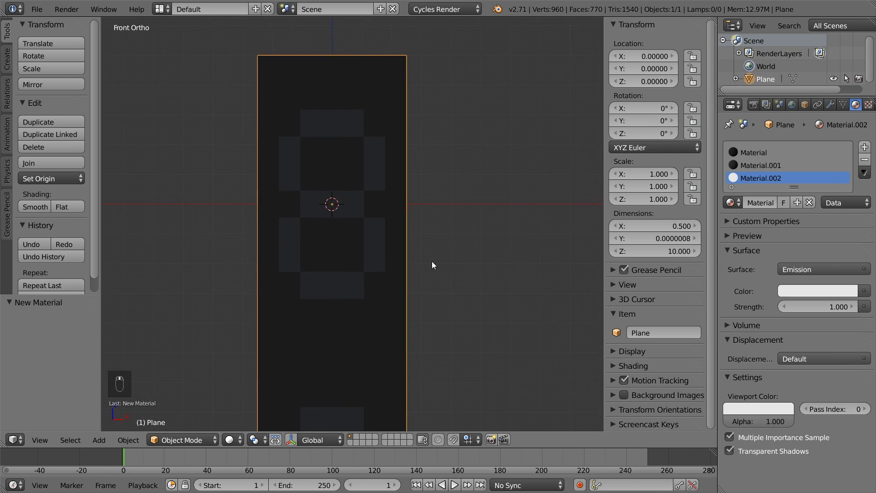
key(Tab)
key(c)
mouse_move(353, 123)
mouse_down()
mouse_move(311, 122)
mouse_move(293, 253)
mouse_move(374, 232)
mouse_move(374, 150)
mouse_up()
right_click(408, 276)
key(c)
drag(361, 142, 360, 171)
drag(363, 235, 361, 258)
Add the segment faces forming the digits 2 and 3 in the next two cells to the selection.
shift+middle_drag(410, 305, 402, 27)
key(c)
mouse_move(291, 141)
mouse_down()
mouse_move(321, 143)
mouse_move(300, 227)
mouse_move(322, 303)
mouse_move(340, 303)
mouse_up()
shift+middle_drag(340, 303, 344, 102)
key(c)
mouse_move(267, 190)
mouse_down()
mouse_move(332, 229)
mouse_move(325, 305)
mouse_move(267, 352)
mouse_up()
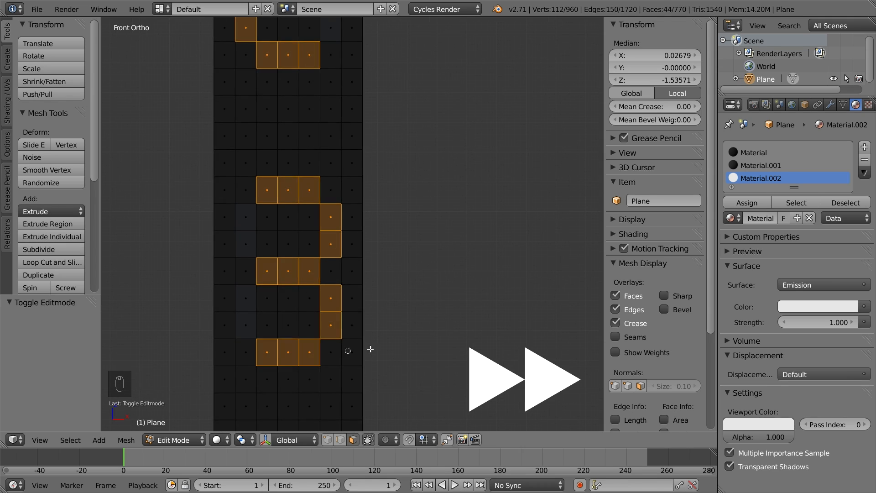
Extend the face selection with the segments forming the digits 4 and 5 in the following two cells.
shift+middle_drag(267, 352, 290, 123)
key(c)
drag(233, 185, 233, 214)
drag(318, 185, 254, 240)
drag(309, 269, 308, 299)
shift+middle_drag(309, 299, 273, 127)
key(c)
mouse_move(274, 128)
mouse_down()
mouse_move(245, 210)
mouse_move(283, 294)
mouse_move(239, 294)
mouse_up()
Extend the face selection with the segments forming the digits 6 and 7 in the following two cells.
mouse_move(239, 294)
shift+middle_down()
mouse_move(346, 166)
mouse_move(349, 36)
shift+middle_up()
key(c)
mouse_move(287, 127)
mouse_down()
mouse_move(245, 132)
mouse_move(287, 208)
mouse_move(249, 289)
mouse_move(224, 235)
mouse_up()
right_click(342, 341)
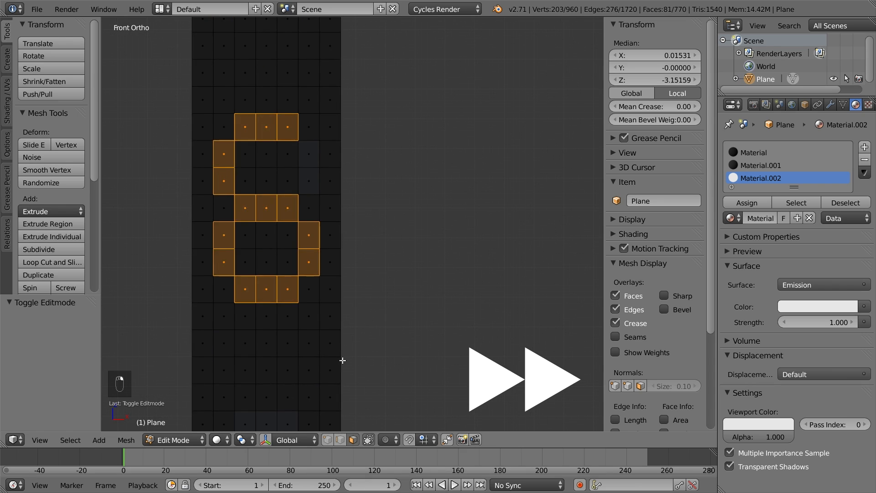
shift+middle_drag(342, 340, 339, 62)
key(c)
drag(254, 141, 306, 201)
drag(305, 252, 306, 280)
right_click(361, 331)
Extend the face selection with the segments forming the digits 8 and 9 in the last two cells.
mouse_move(361, 330)
shift+middle_down()
mouse_move(356, 165)
mouse_move(375, 155)
shift+middle_up()
key(c)
mouse_move(298, 153)
mouse_down()
mouse_move(242, 176)
mouse_move(376, 352)
mouse_up()
shift+middle_drag(375, 352, 380, 88)
key(c)
mouse_move(303, 187)
mouse_down()
mouse_move(257, 200)
mouse_move(315, 239)
mouse_move(303, 346)
mouse_move(260, 349)
mouse_up()
right_click(444, 271)
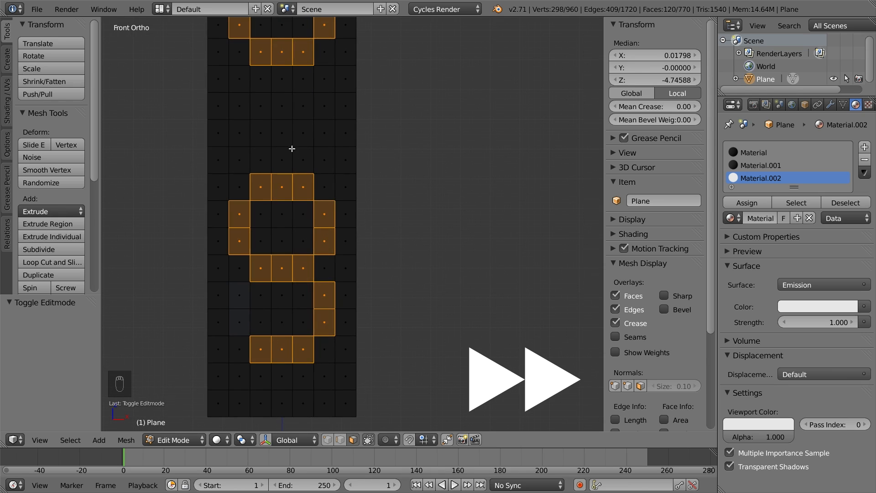
Assign the emission Material.002 to the selected digit faces and return to Object Mode.
scroll(294, 152, down, 10)
shift+middle_drag(294, 152, 289, 398)
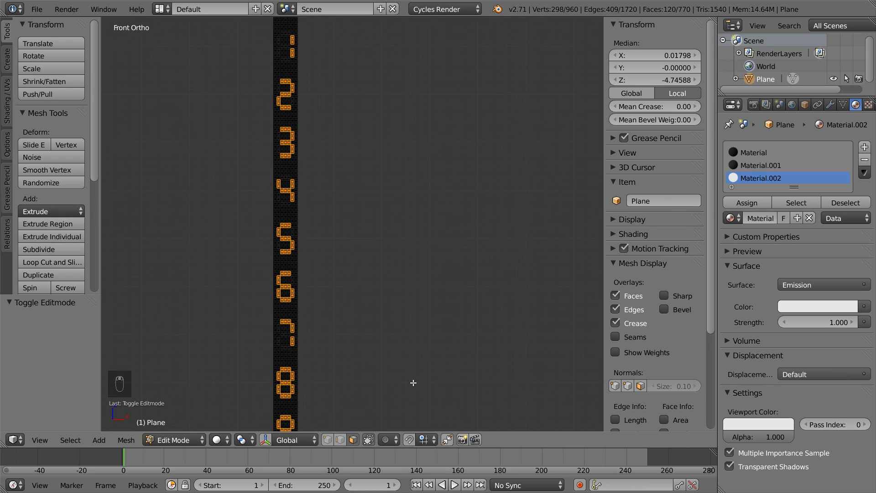
scroll(412, 378, down, 1)
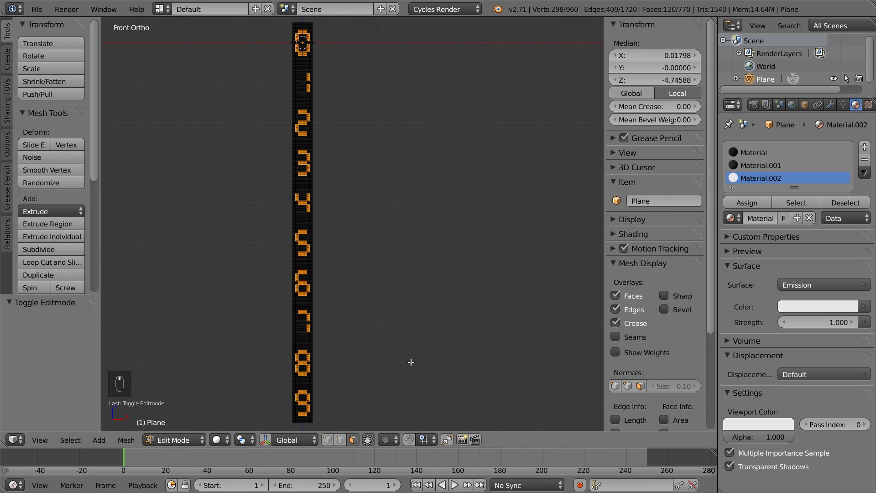
click(747, 203)
key(Tab)
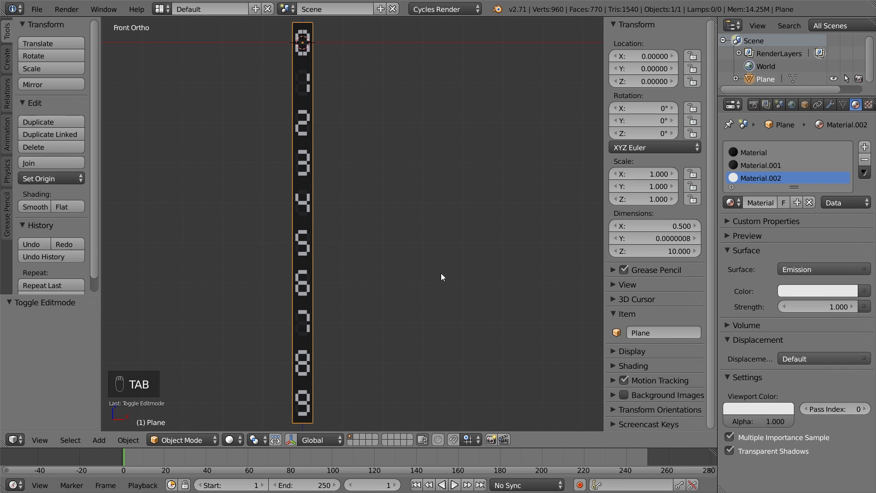
Rename the digit strip object to DigitRow.000.
click(640, 332)
text(DigitRow.000)
key(Return)
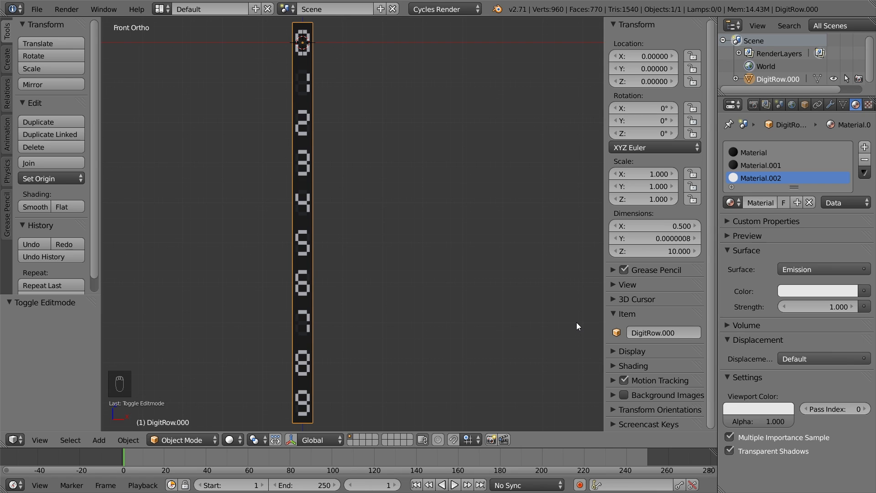
Create a linked duplicate of the digit row and move it -0.5 along X.
shift+middle_drag(377, 316, 434, 313)
key(alt+d)
right_click(423, 304)
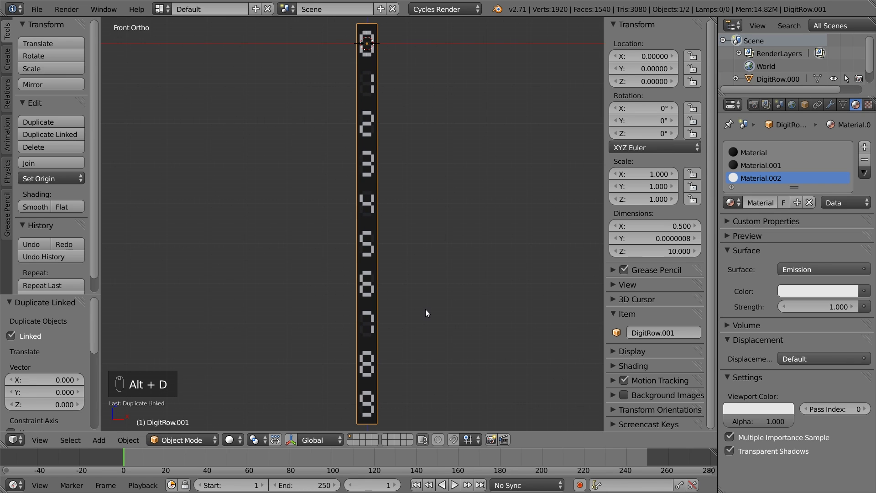
text(gx)
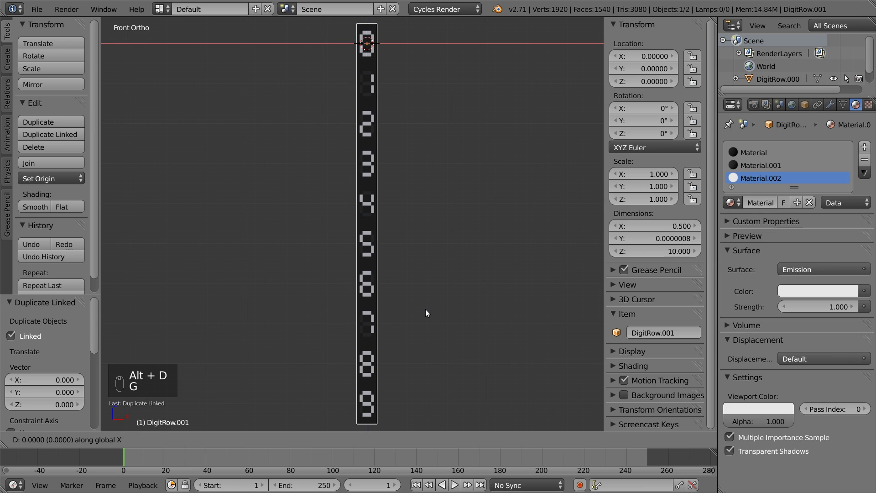
text(-0.5)
key(Return)
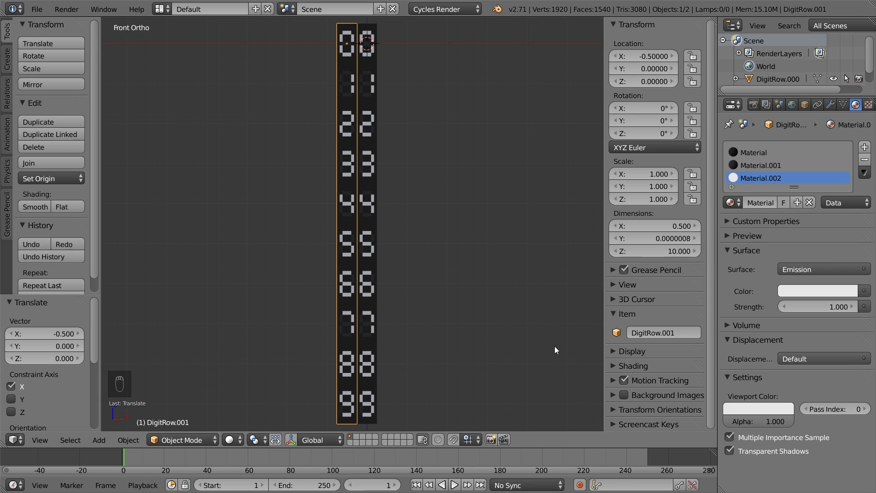
Create linked duplicates of both digit rows together and move them -1.2 along X.
shift+right_click(361, 208)
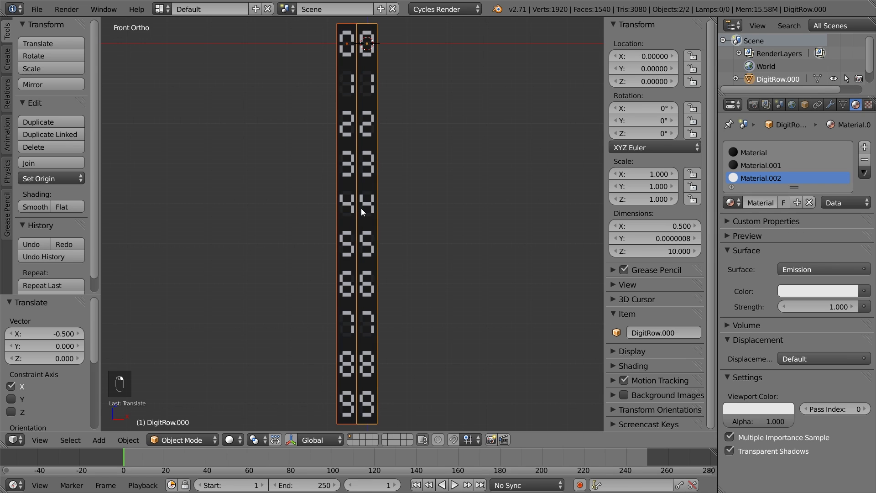
key(alt+d)
right_click(354, 207)
text(gx-1)
text(.2)
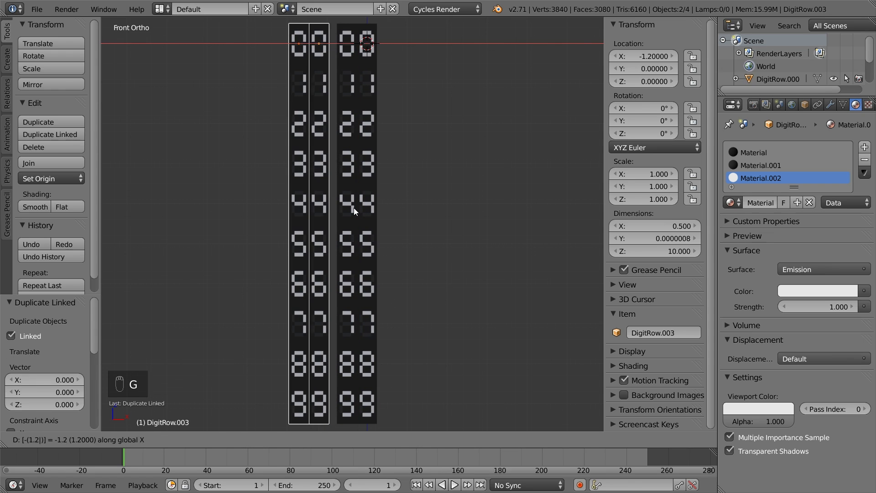
key(Return)
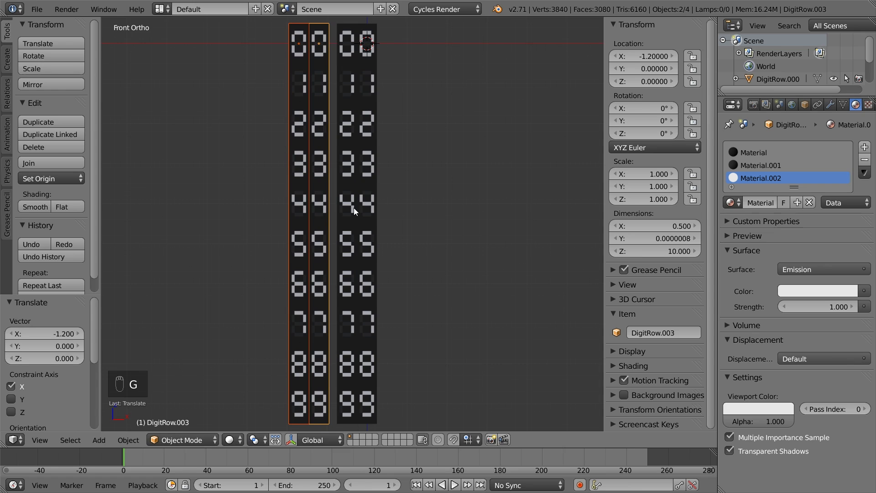
Create another linked duplicate of the new pair of digit rows, move it -1.2 along X, and deselect everything.
key(alt+d)
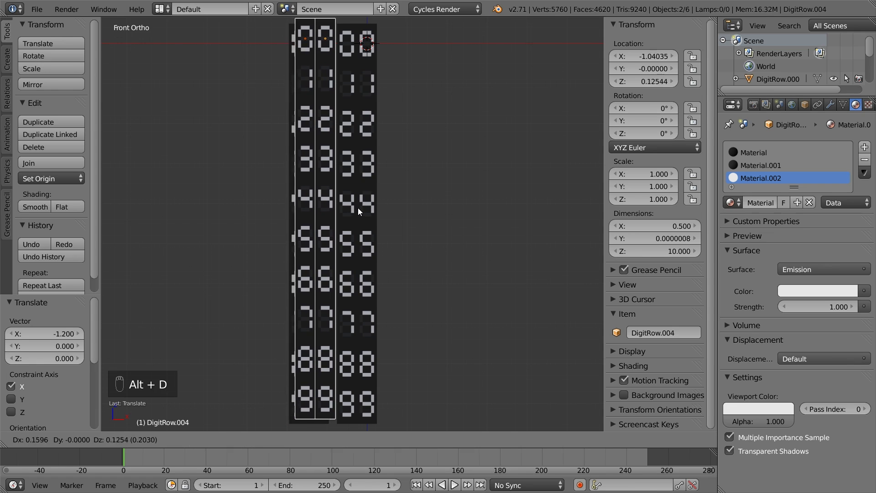
text(x-1.2)
key(Return)
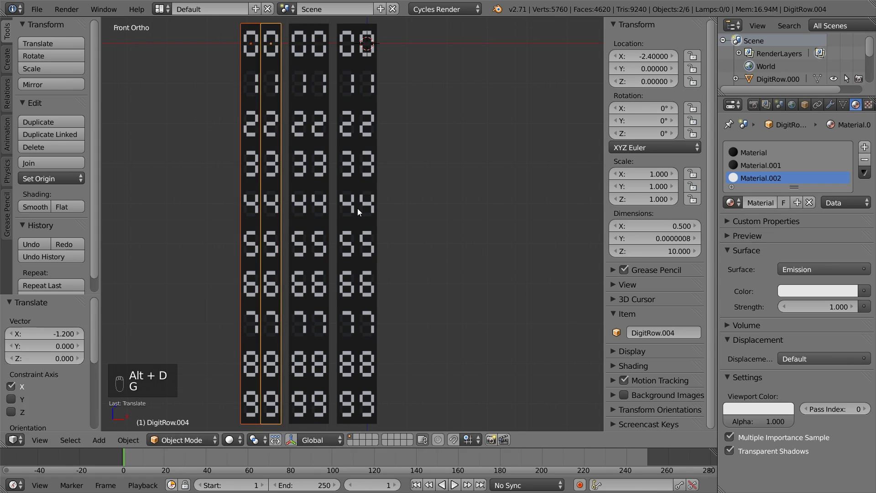
key(a)
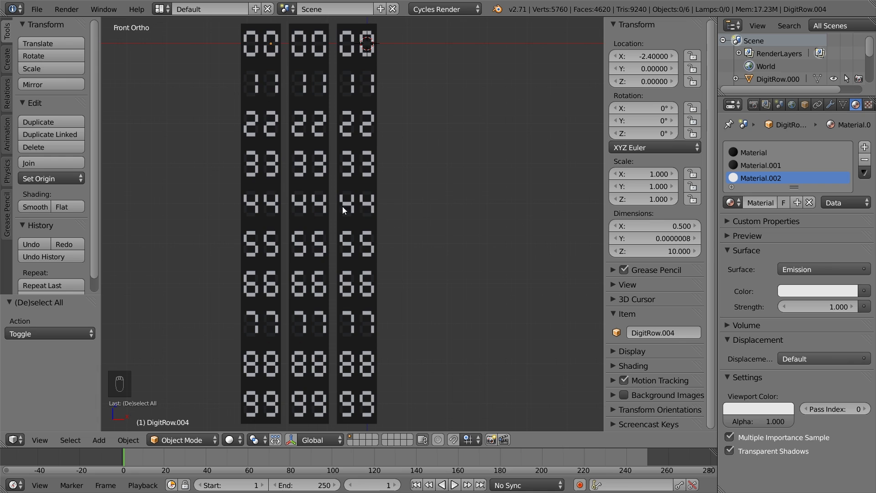
Add a new plane and, in Edit Mode, rotate its mesh 90° about X and scale it by 0.5.
scroll(314, 202, up, 4)
shift+middle_drag(319, 206, 385, 273)
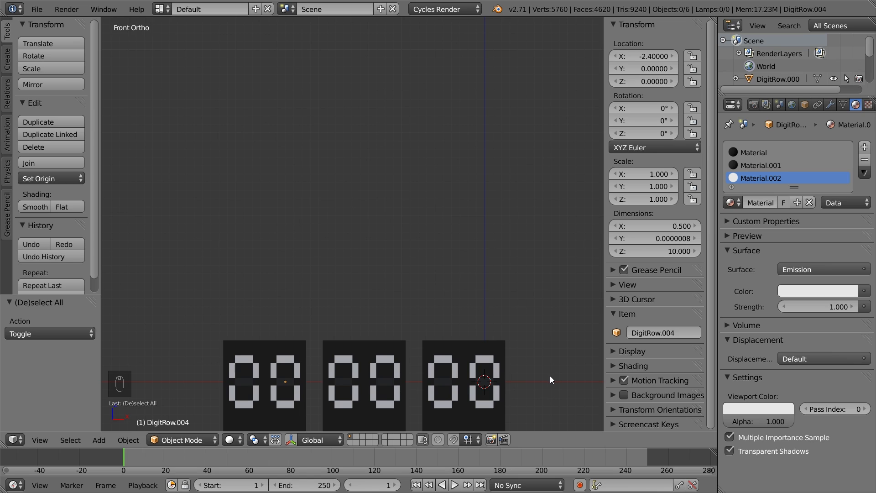
key(shift+a)
click(583, 298)
key(Tab)
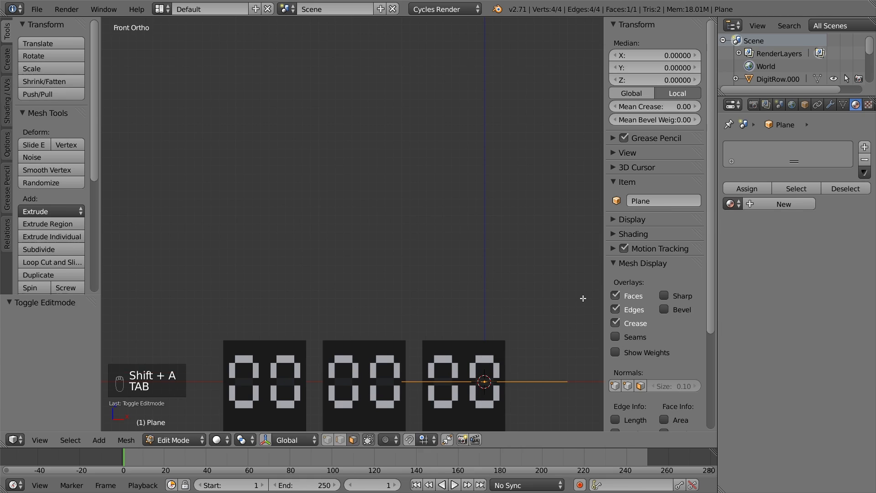
text(rx90)
key(Return)
text(s.5)
key(Return)
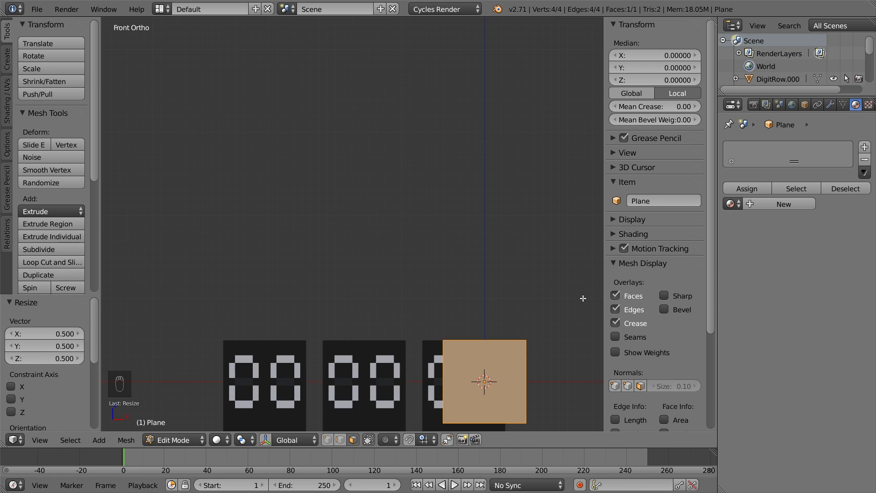
Scale the plane's mesh by 0.2 along X, return to Object Mode, and move the plane -0.85 along X.
text(sx0.2)
key(Return)
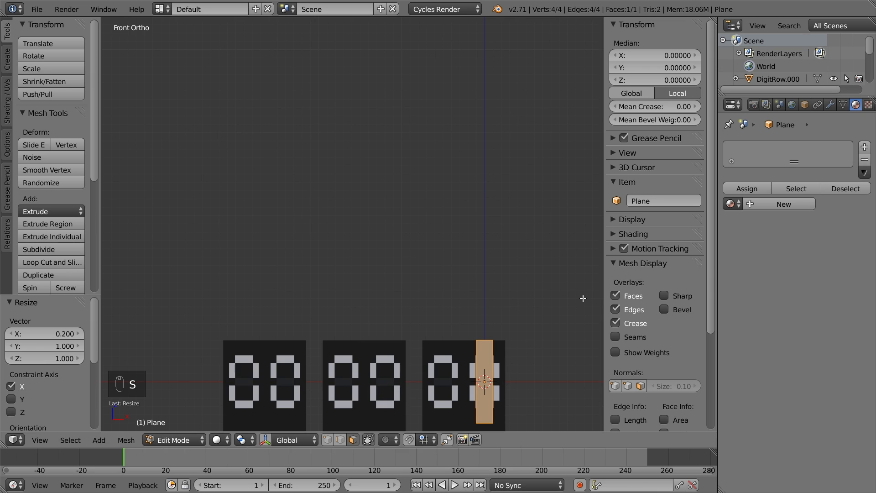
key(Tab)
key(g)
text(x-.85)
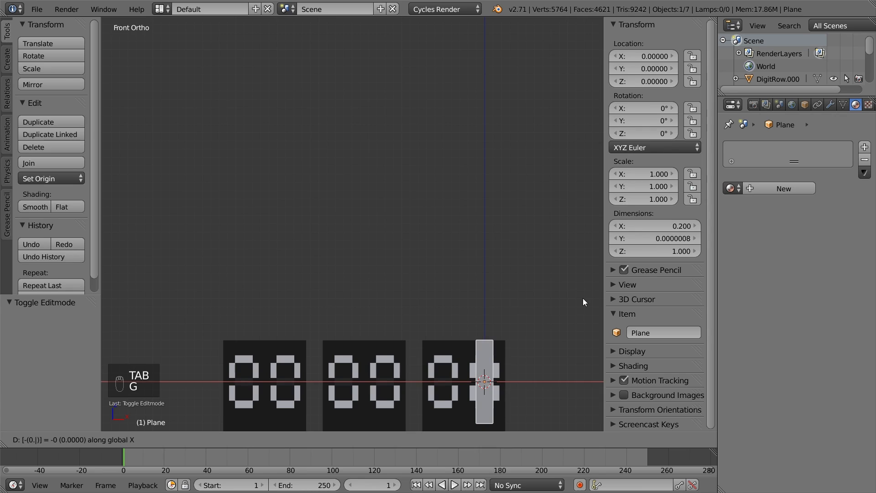
key(Return)
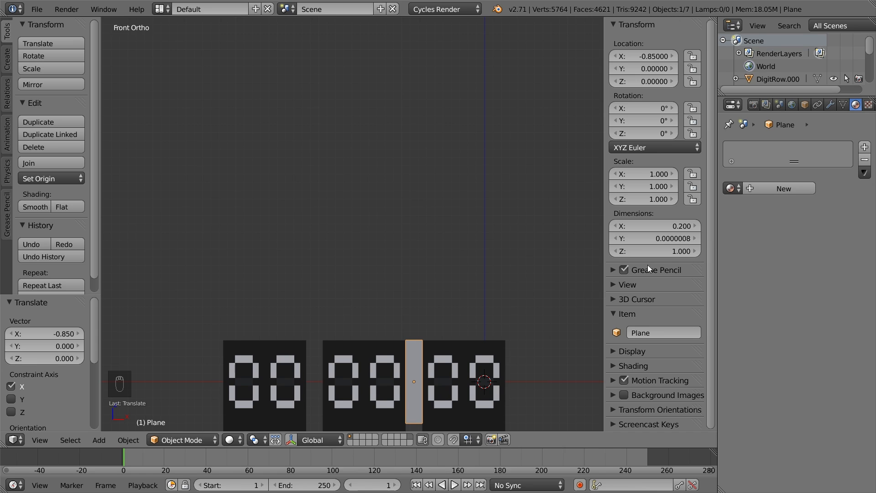
Assign the existing dark diffuse material named Material to the narrow plane and deselect it.
click(731, 188)
click(722, 207)
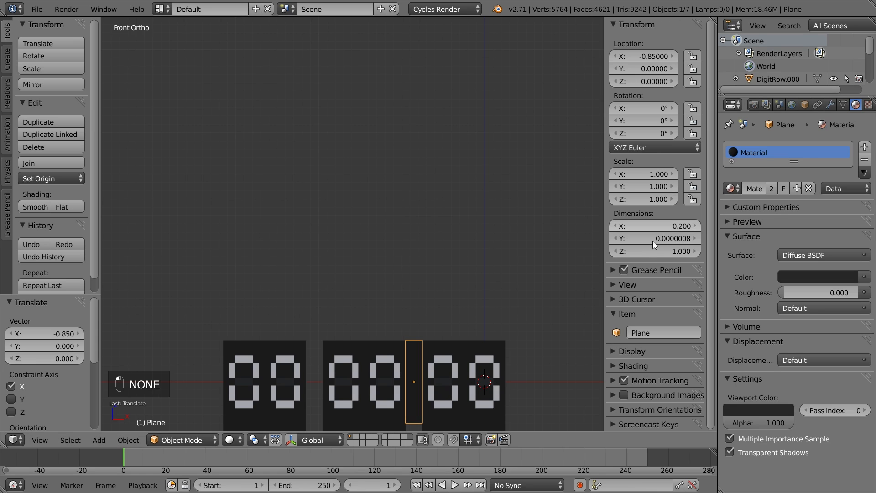
key(a)
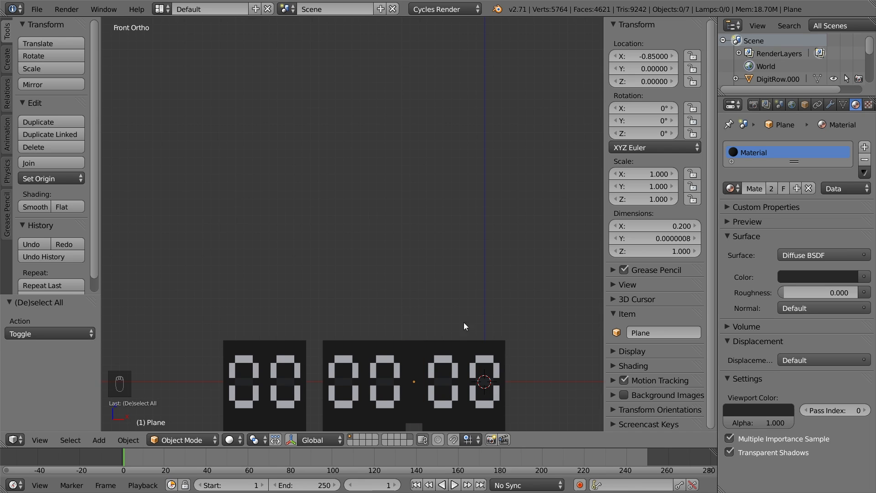
In Edit Mode, divide the narrow plane with two vertical and ten horizontal loop cuts, and switch to face selection.
scroll(417, 377, up, 3)
shift+middle_drag(418, 376, 433, 349)
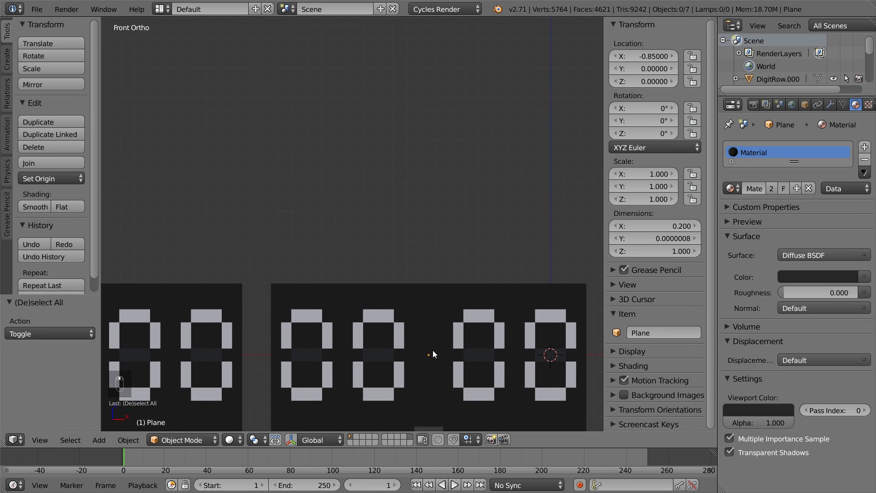
key(Tab)
key(ctrl+r)
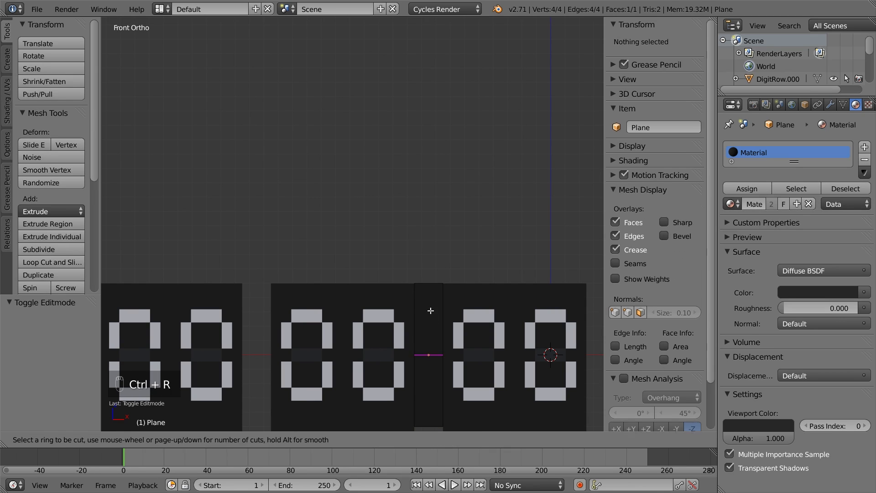
click(427, 285)
right_click(427, 286)
key(ctrl+r)
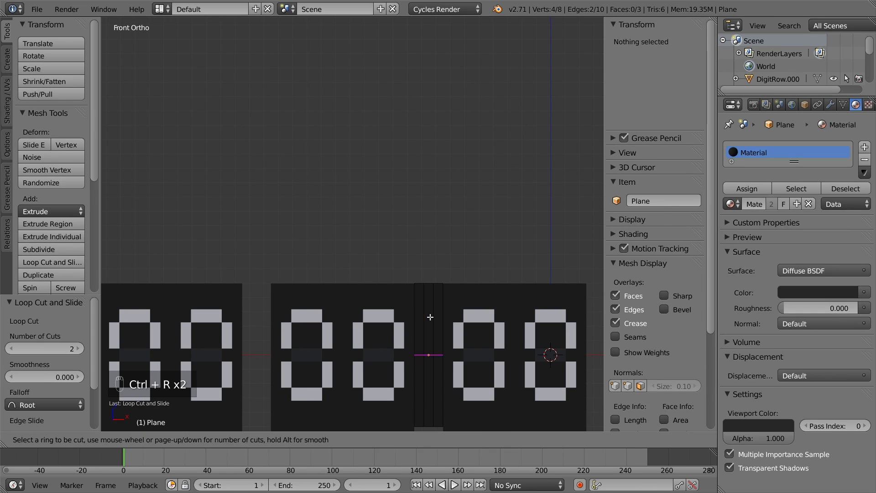
scroll(429, 315, up, 8)
click(429, 316)
right_click(430, 316)
key(ctrl+Tab)
click(429, 315)
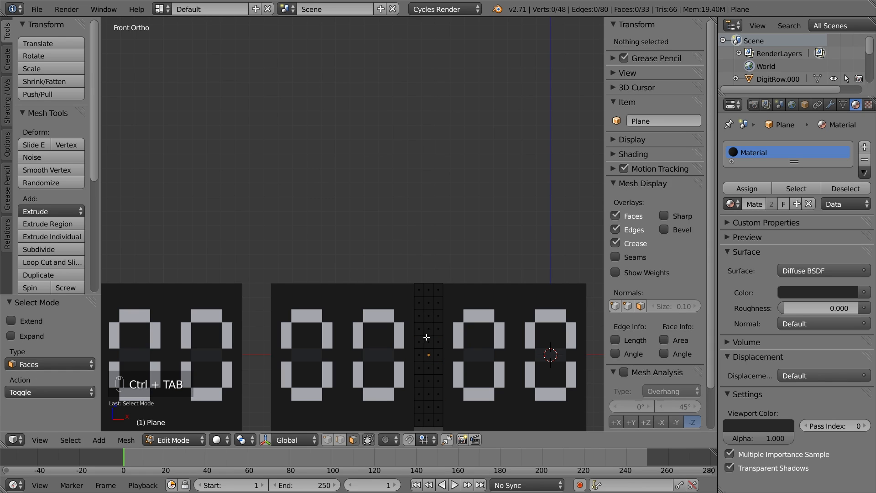
Assign Material.002 in a new material slot to the middle-column faces just above and below the centre face, and return to Object Mode.
right_click(429, 342)
shift+right_click(428, 368)
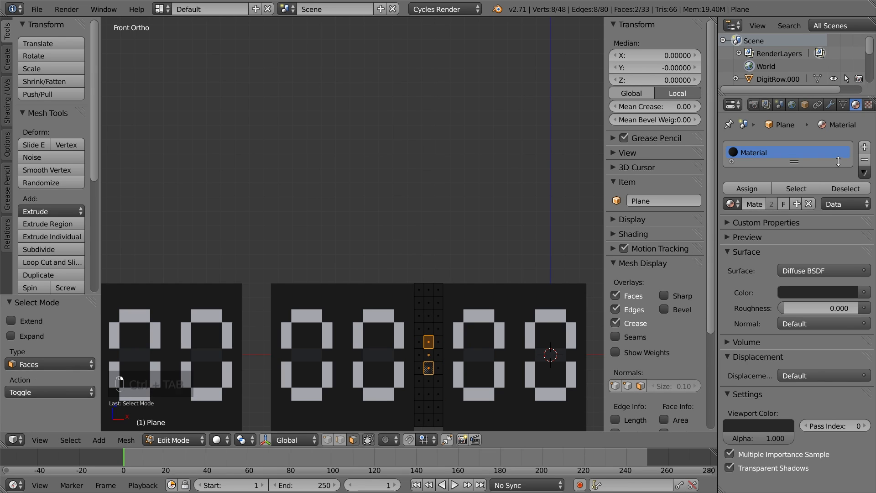
click(864, 147)
click(731, 205)
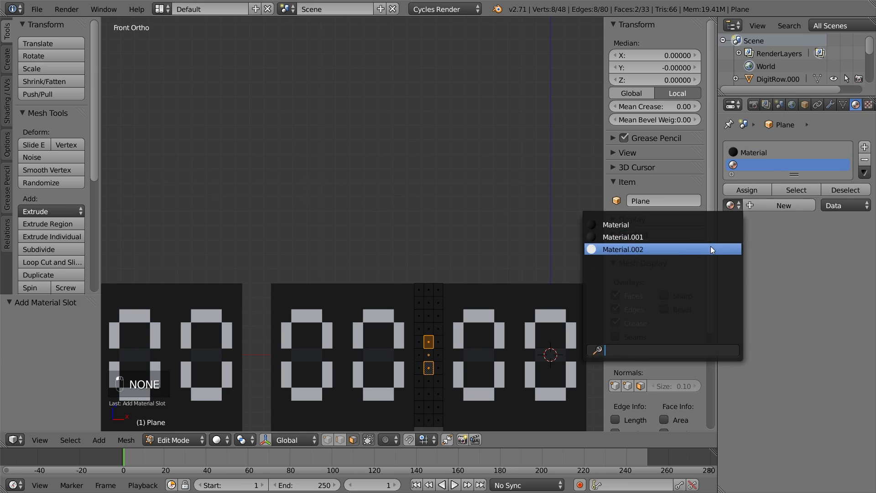
click(675, 249)
click(746, 190)
key(a)
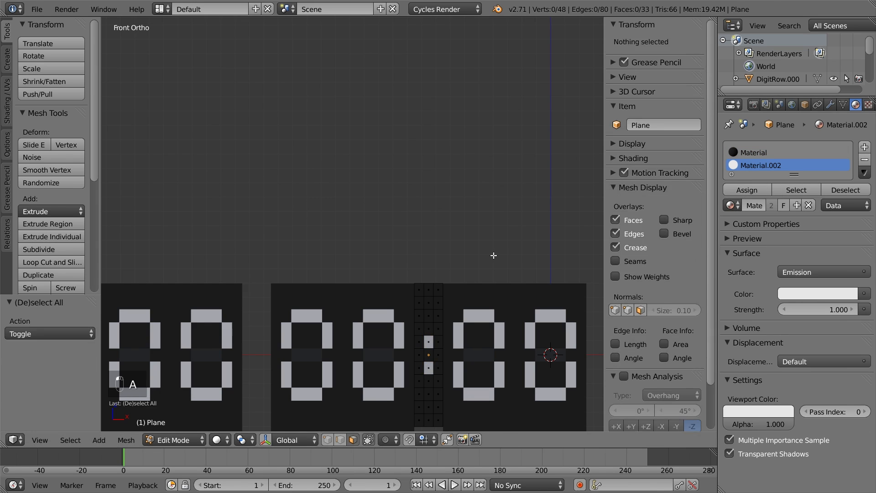
key(Tab)
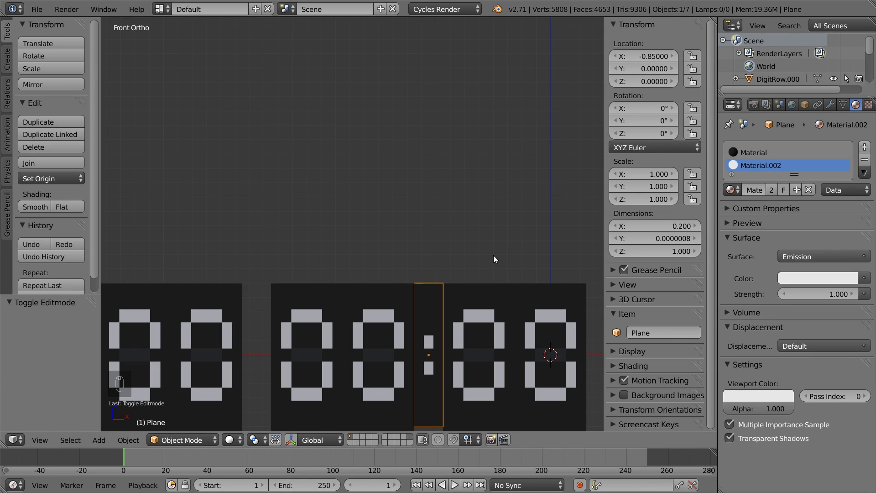
Rename the colon plane as Colon.R.
click(643, 332)
text(Colon.R)
key(Return)
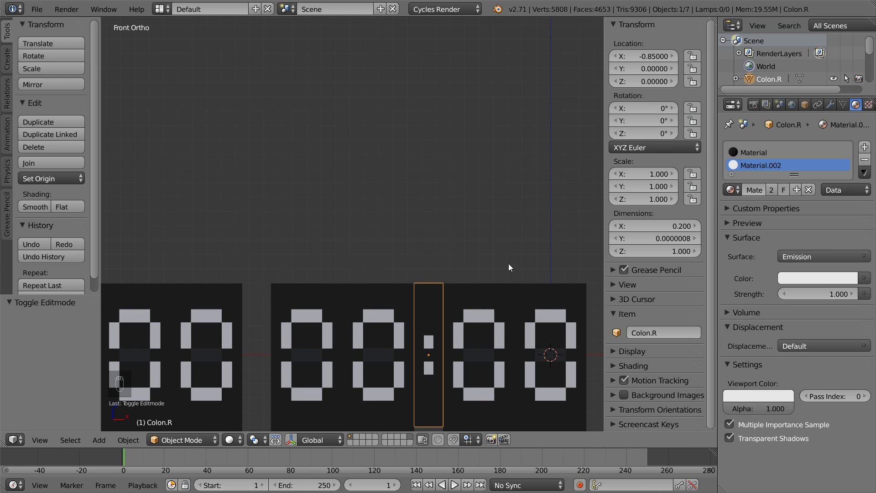
Create a linked duplicate of the colon, move it -1.2 along X, and name it Colon.L.
key(alt+d)
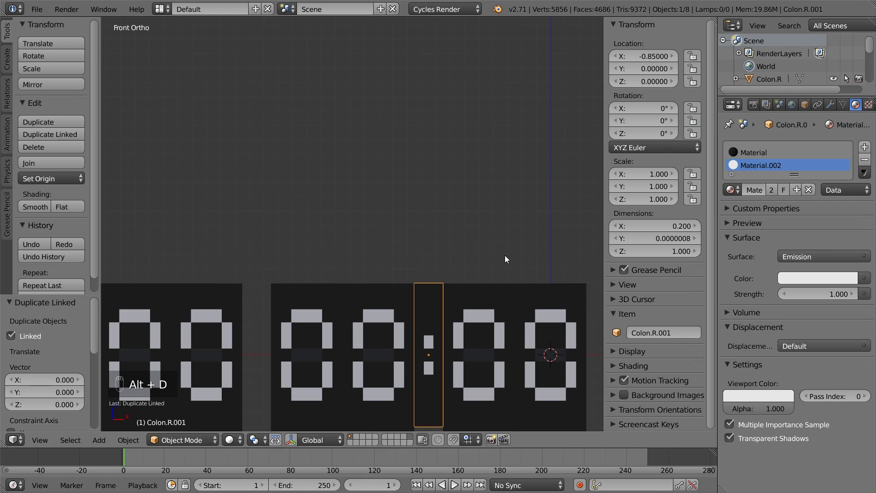
text(gx-1.2)
key(Return)
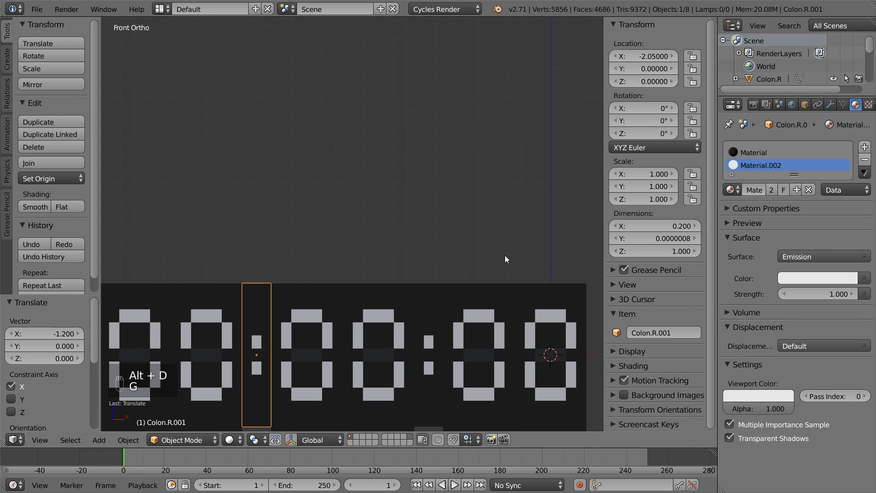
key(a)
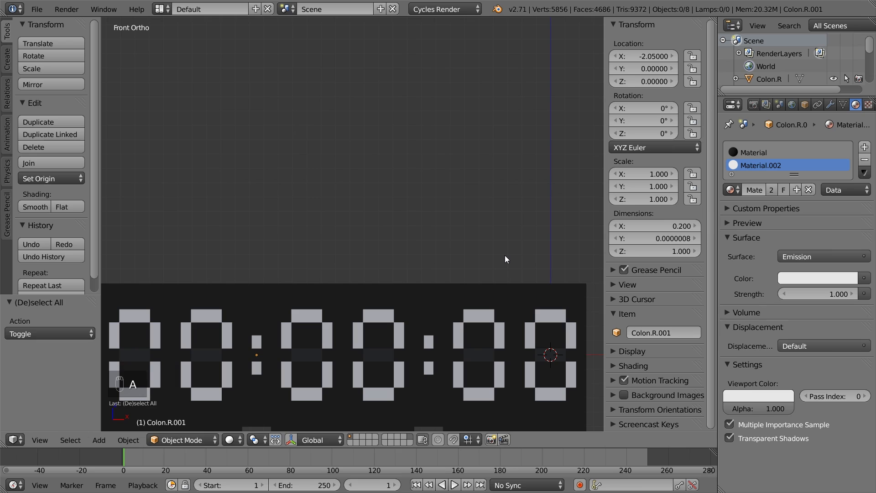
click(653, 333)
text(Colon.L)
key(Return)
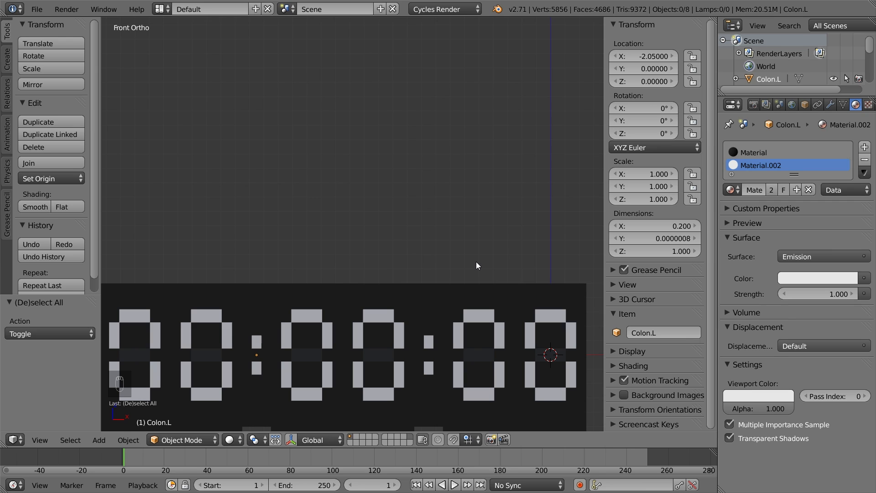
Make an unlinked duplicate of Colon.R and move it 1.2 along X.
scroll(475, 261, down, 1)
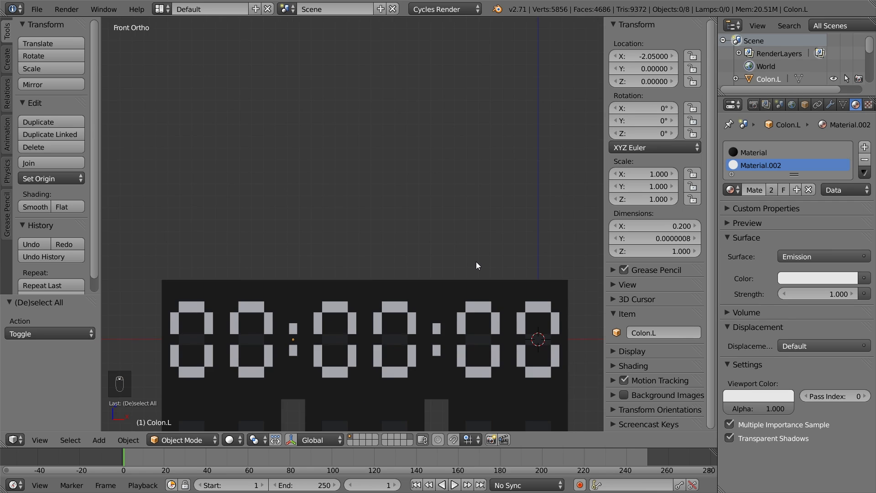
shift+middle_drag(475, 261, 466, 287)
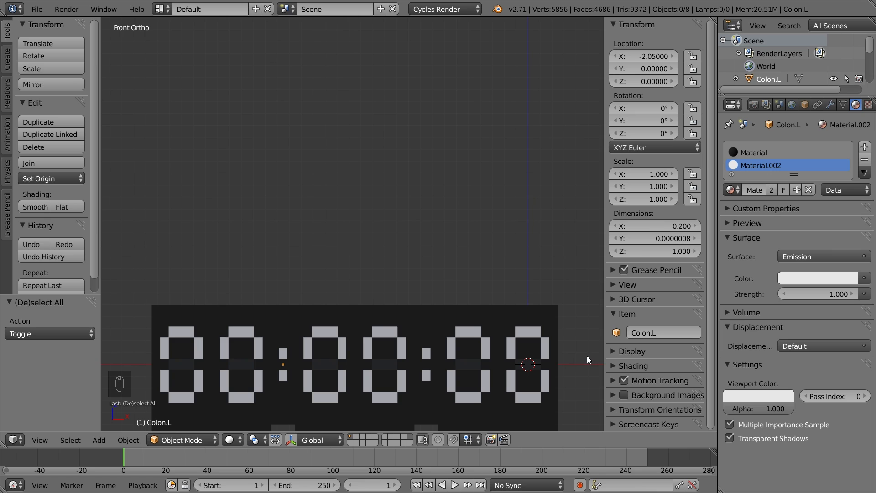
right_click(431, 344)
key(shift+d)
right_click(449, 341)
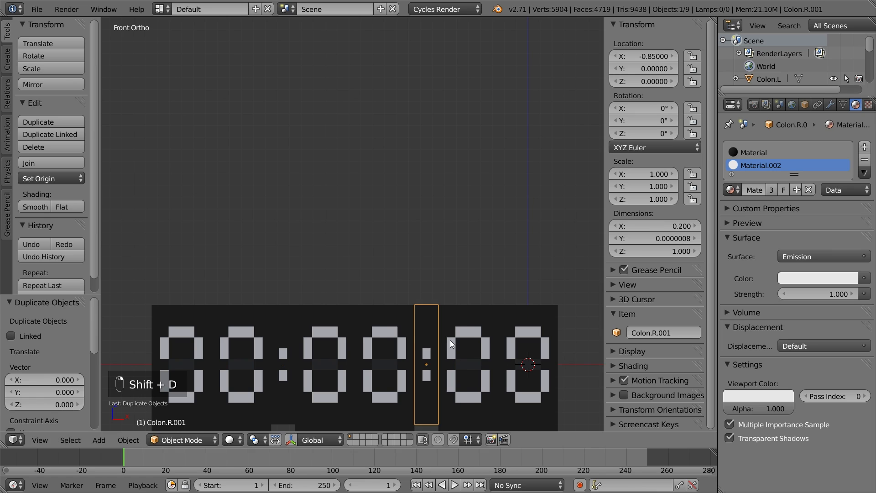
text(gx1.2)
key(Return)
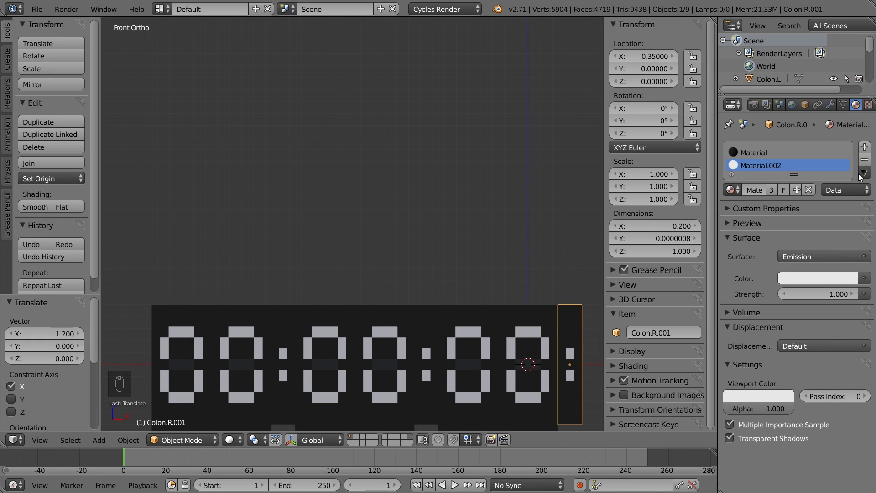
Remove the Material.002 slot from the new duplicate and rename the object as DisplayEdge.R.
click(864, 159)
click(650, 332)
text(DisplayEdge.R)
key(Return)
Create a linked duplicate of DisplayEdge.R, move it -3.6 along X, name it DisplayEdge.L, and deselect it.
key(alt+d)
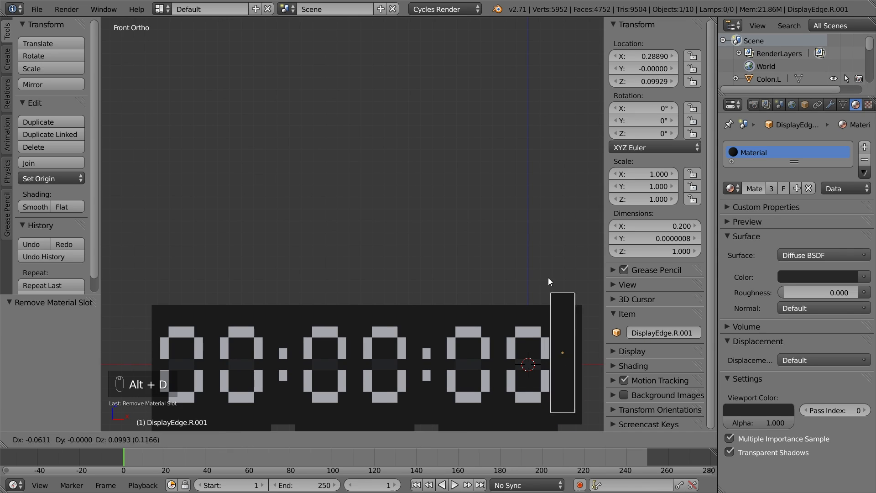
right_click(547, 283)
text(gx-3.6)
key(Return)
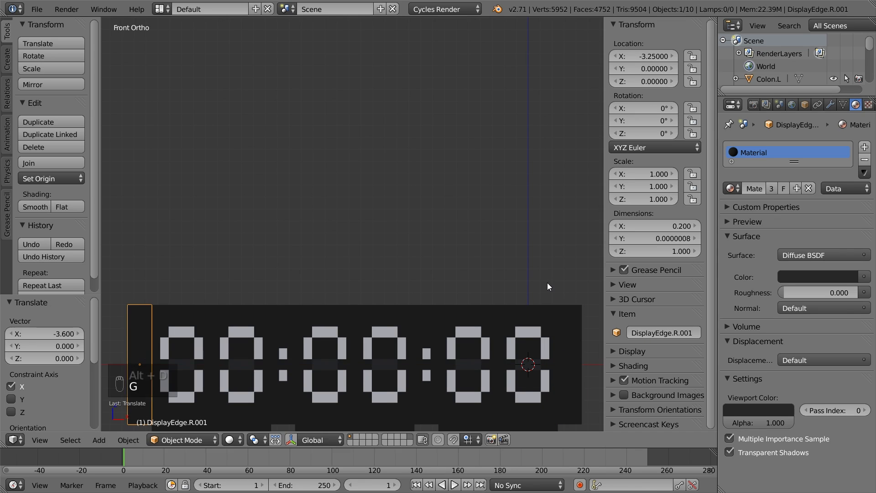
click(672, 332)
drag(673, 332, 706, 330)
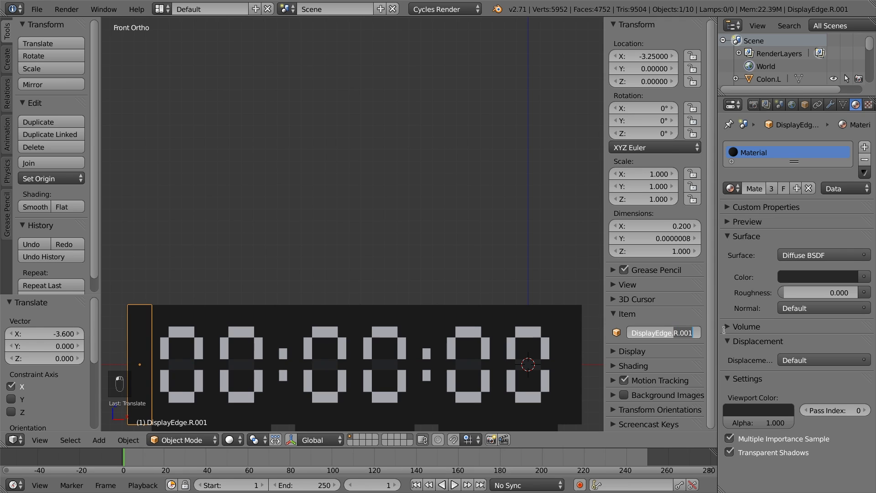
text(L)
key(Return)
key(a)
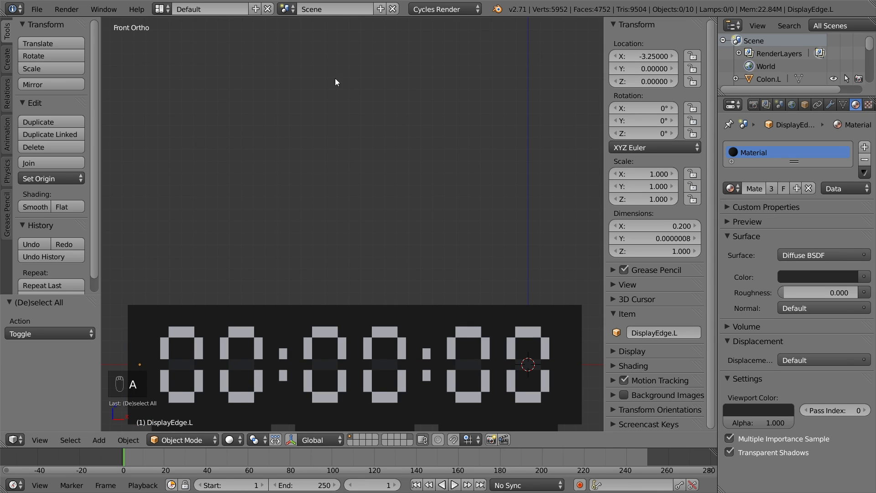
Add a plain-axes empty to the scene and name it Time.
scroll(318, 45, down, 6)
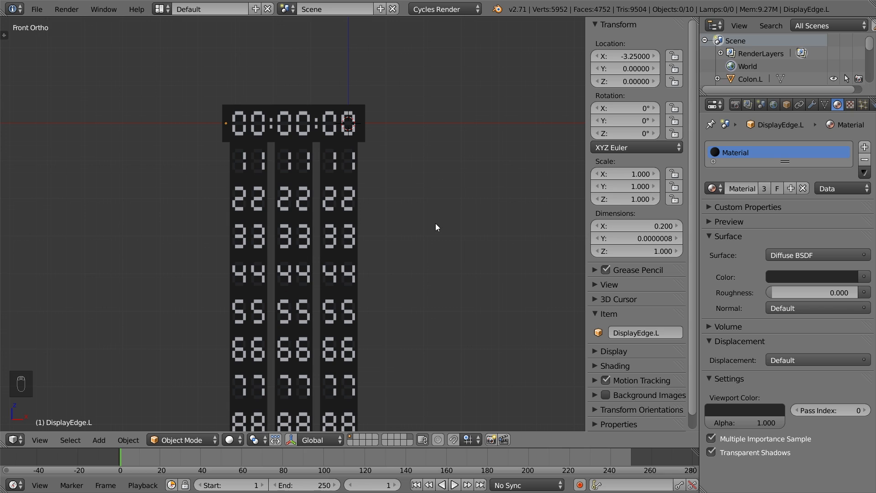
key(shift+a)
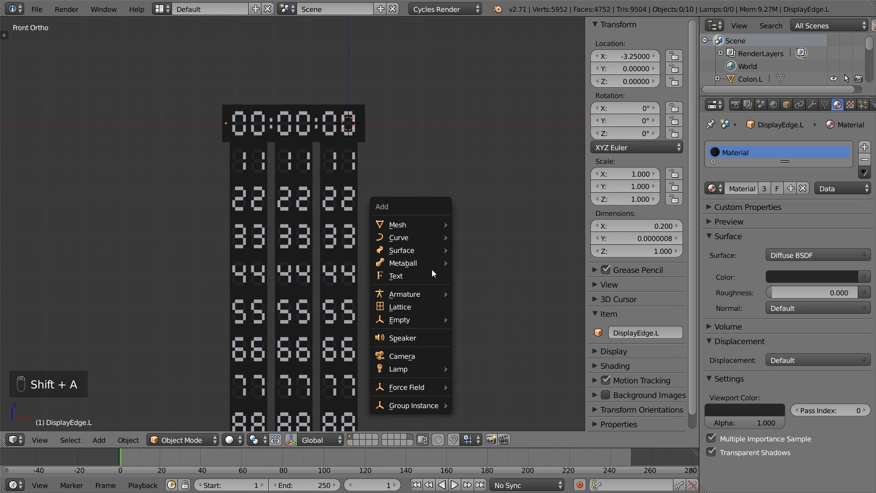
mouse_move(426, 320)
click(483, 319)
click(627, 287)
text(Time)
key(Return)
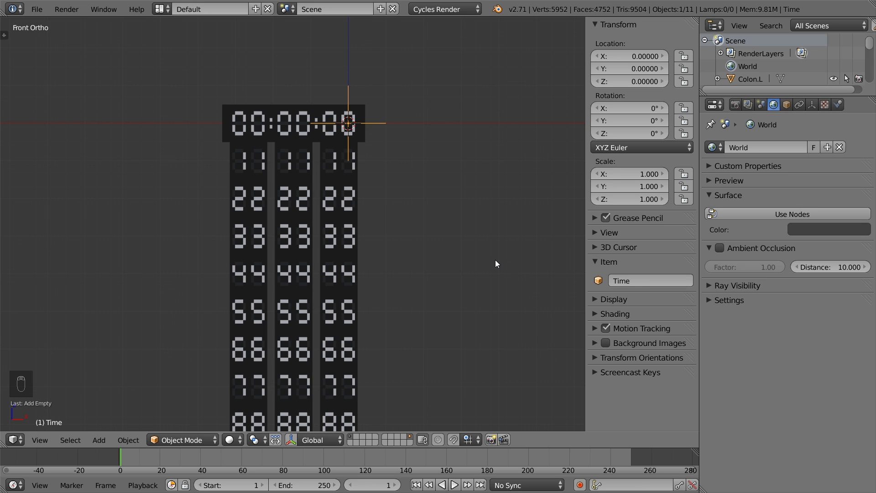
Move the Time empty -5 along X.
key(g)
key(x)
key(minus)
key(5)
key(Return)
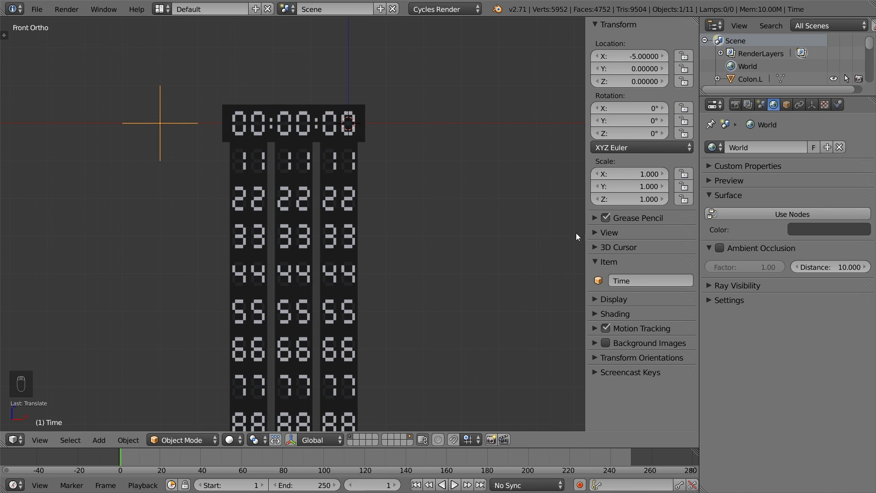
Put the custom properties section first in the Time empty's object settings and add a custom property.
click(786, 105)
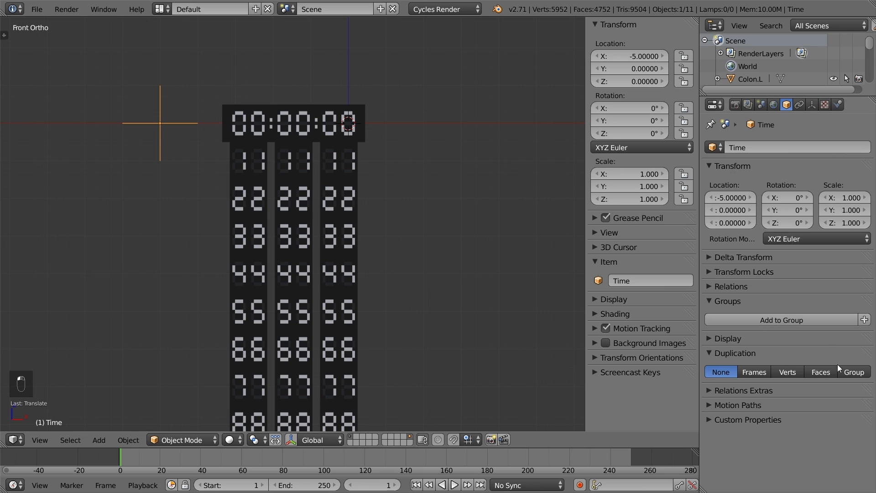
drag(807, 420, 806, 166)
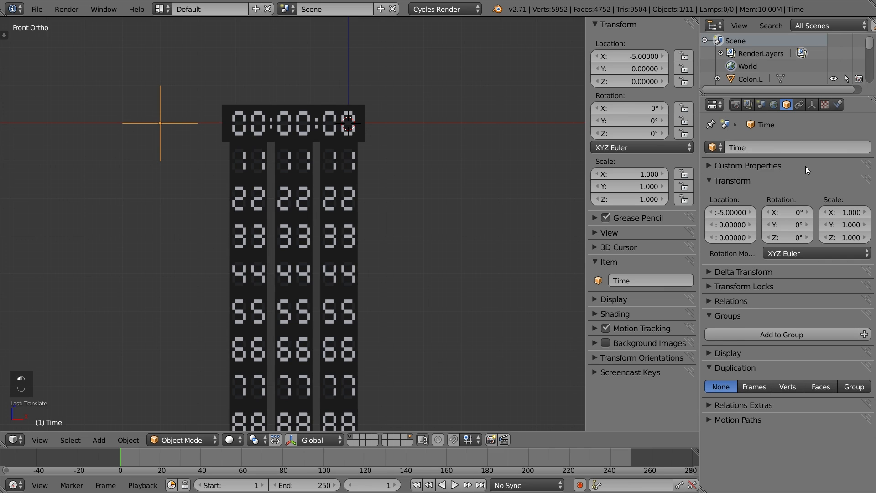
click(710, 164)
click(758, 185)
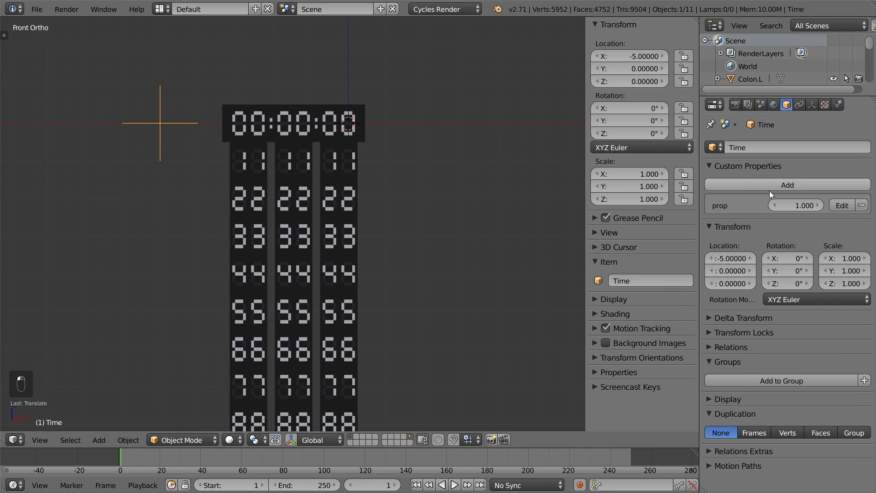
Rename the Time empty's new custom property to Current Time and set its maximum to 10000000.
click(839, 206)
click(828, 222)
text(Current Time)
key(Return)
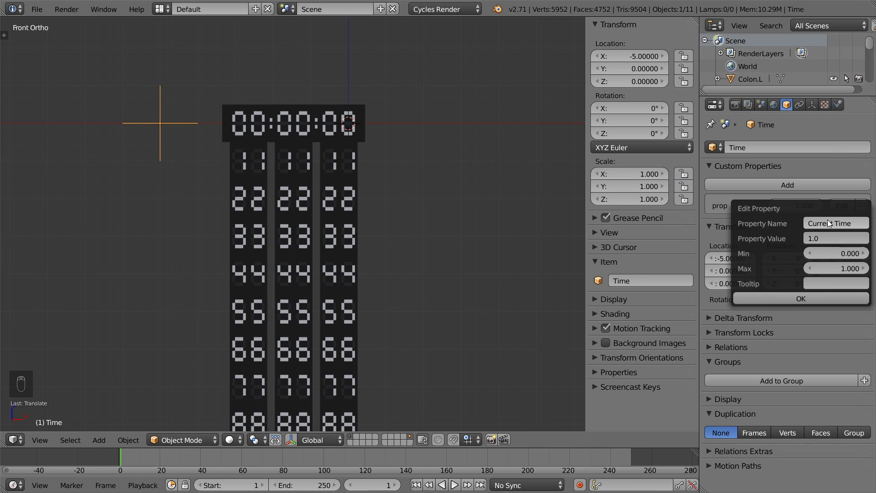
click(836, 270)
text(10000000)
key(Return)
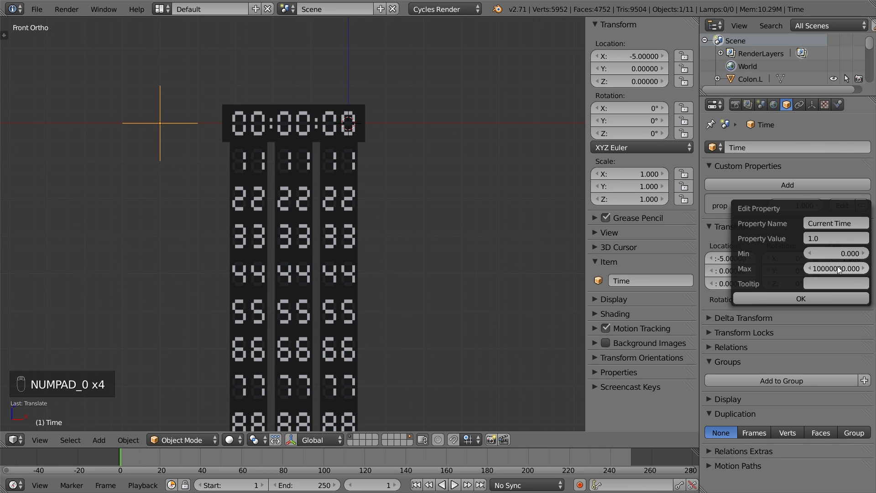
click(826, 297)
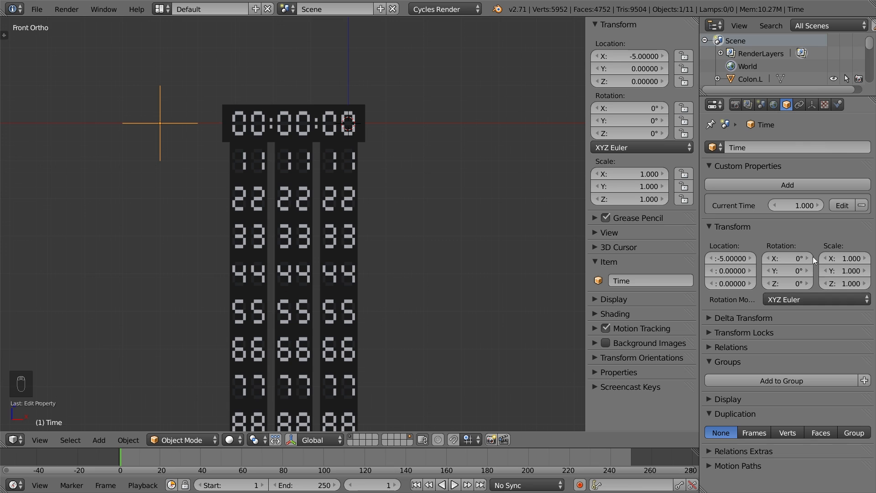
Add a driver to the Current Time property and split the 3D view to show a Graph Editor in Drivers mode.
key(ctrl+d)
drag(697, 34, 187, 228)
click(201, 439)
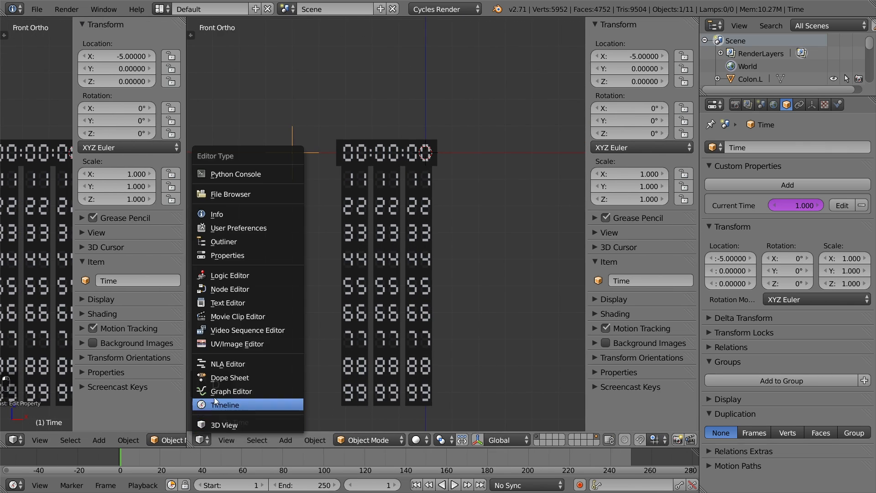
click(214, 398)
click(395, 440)
click(388, 414)
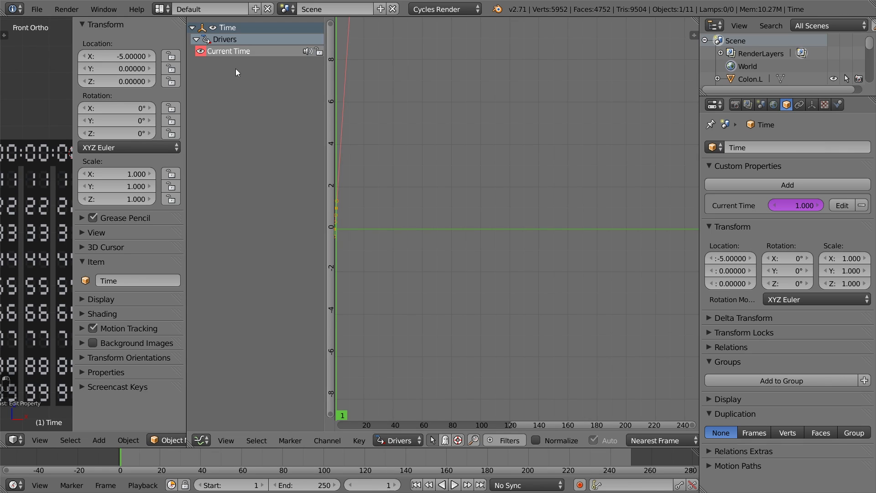
Set the Current Time driver's scripted expression to frame and widen the driver settings area.
key(n)
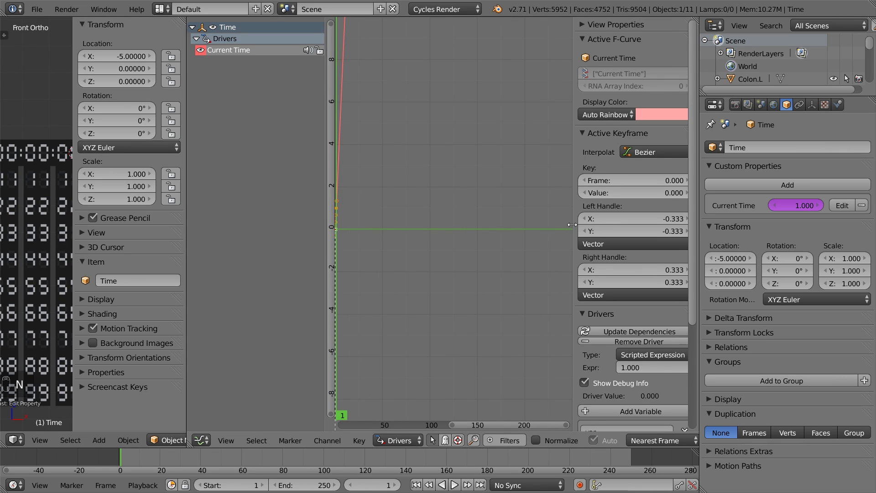
drag(566, 230, 502, 226)
click(598, 367)
text(frame)
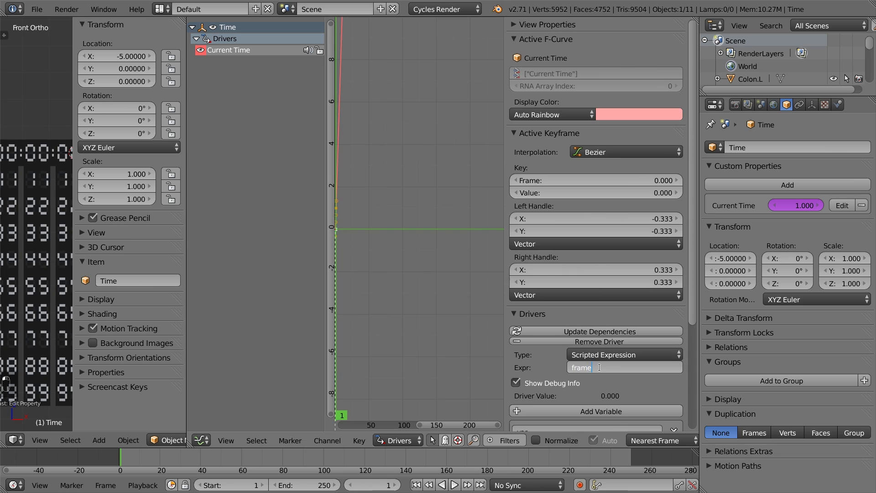
key(Return)
drag(186, 308, 261, 308)
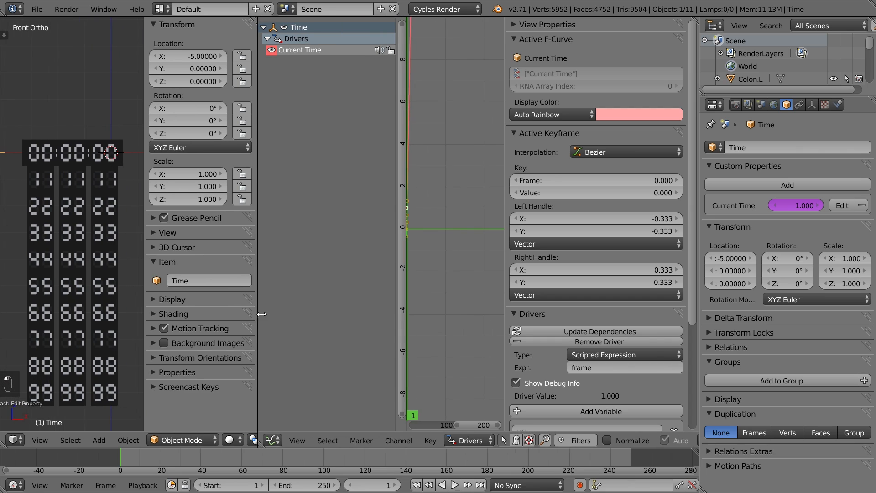
drag(399, 294, 355, 295)
drag(504, 274, 378, 274)
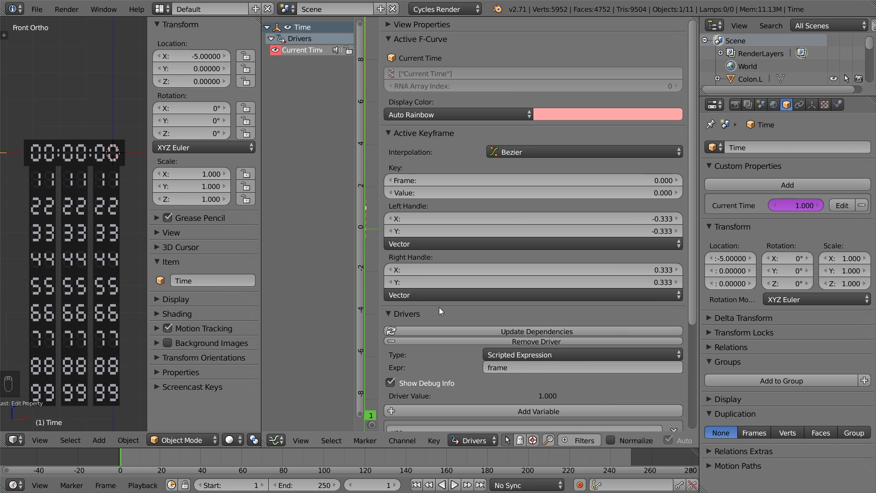
Set the animation's start frame to 0 and its end frame to 300000, with the playhead at the start.
click(199, 485)
click(415, 485)
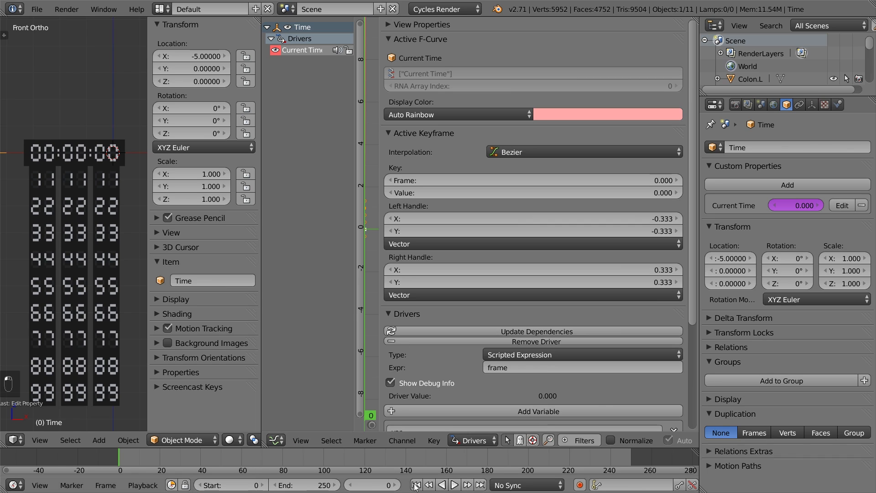
click(316, 485)
text(3000000)
key(Return)
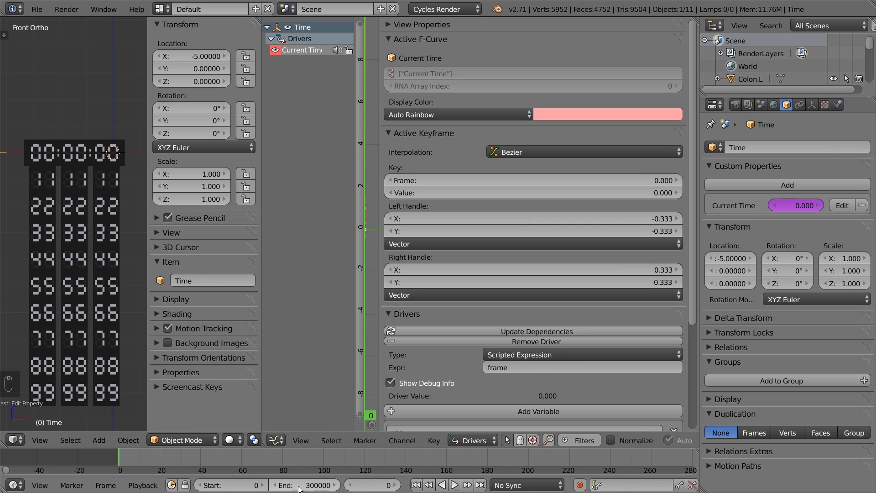
Try moving DigitRow.000 by 4 along Z, and undo the move.
click(136, 341)
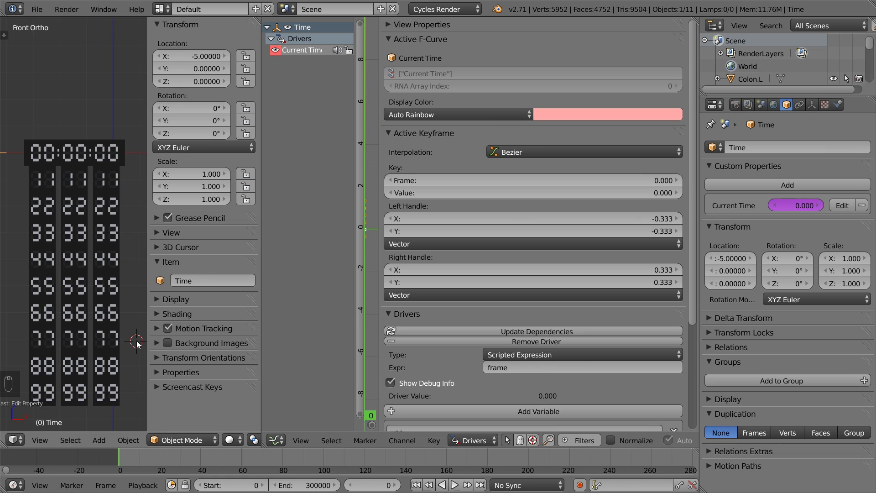
right_click(117, 327)
key(g)
key(z)
key(4)
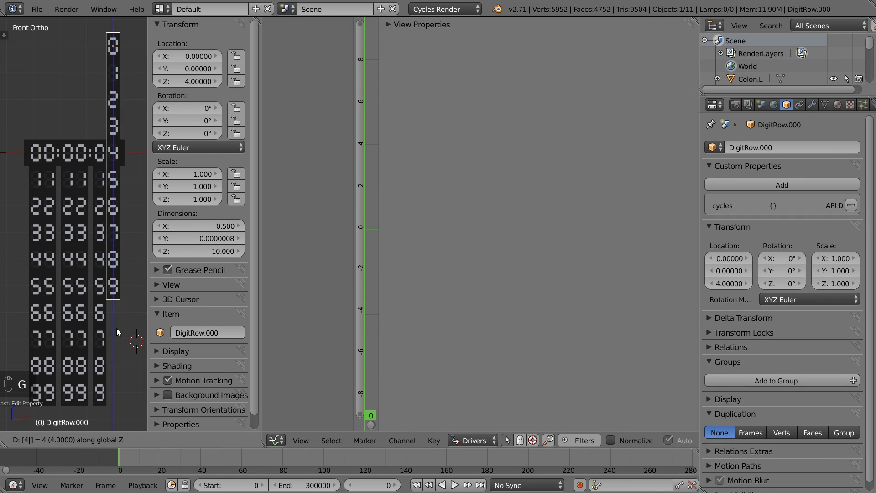
key(Return)
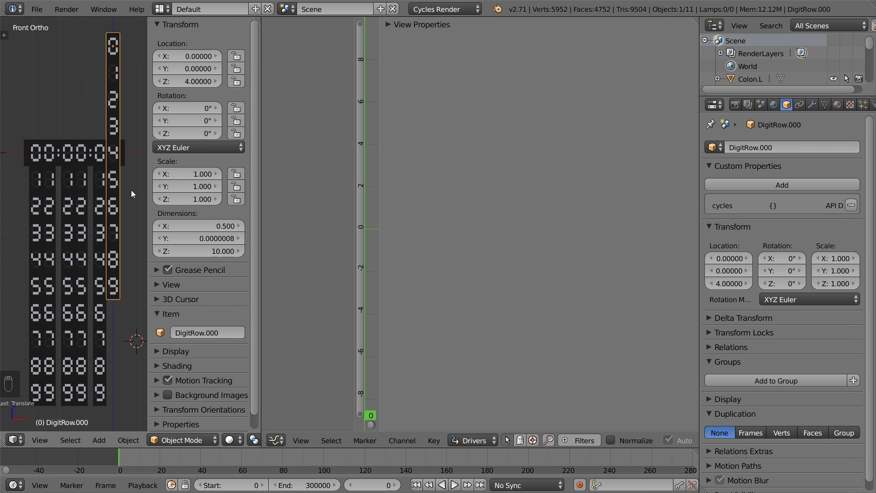
key(ctrl+z)
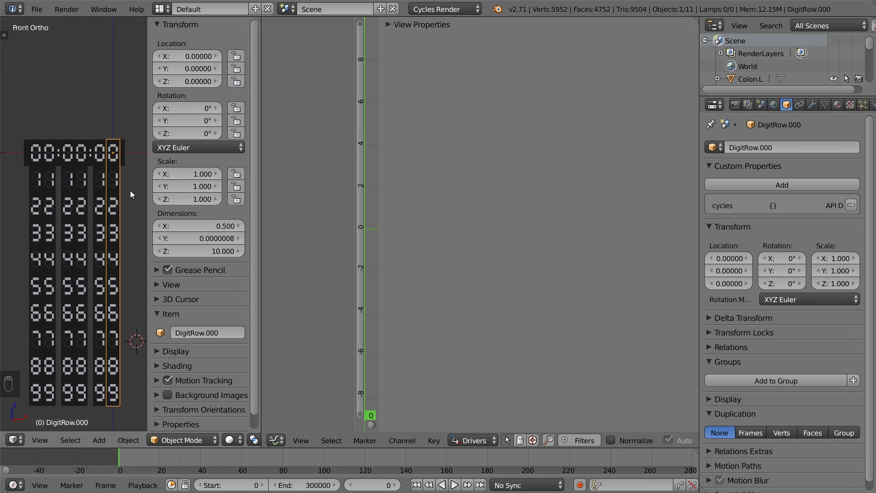
Add a custom property named Seconds Single to the Time empty.
shift+middle_drag(90, 191, 103, 191)
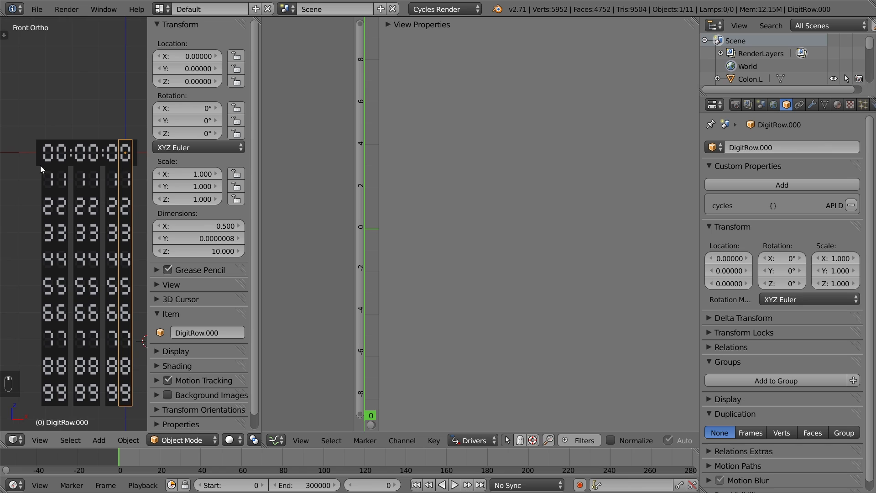
right_click(18, 154)
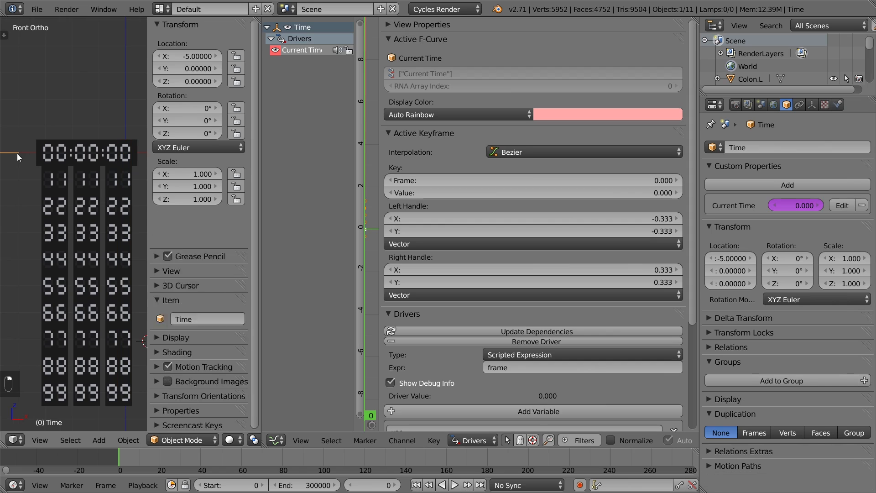
click(719, 180)
click(826, 229)
text(Seconds Single)
key(Return)
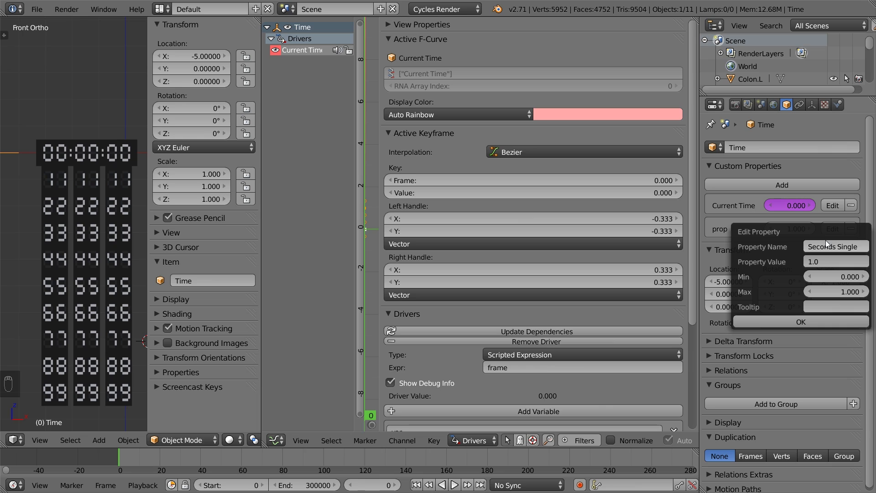
click(829, 288)
text(1.000)
click(804, 322)
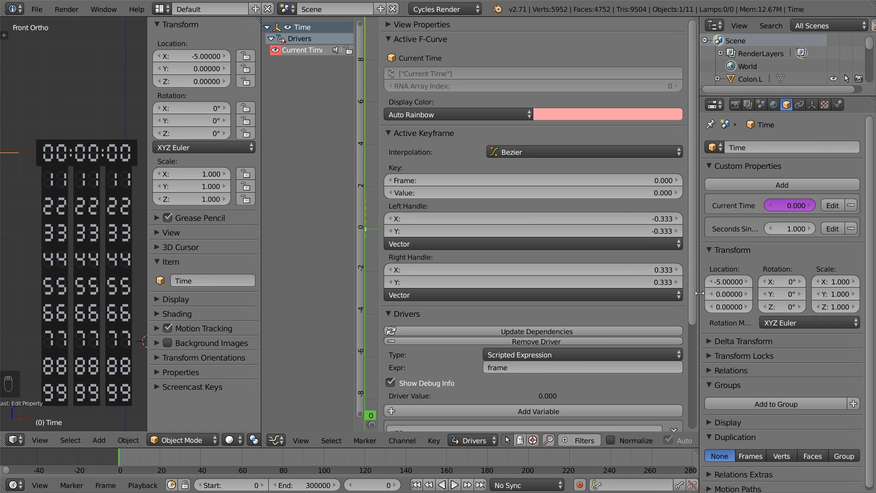
Widen the object settings area and add a custom property named Seconds Ten with a maximum of 10000.
drag(700, 293, 678, 294)
click(745, 185)
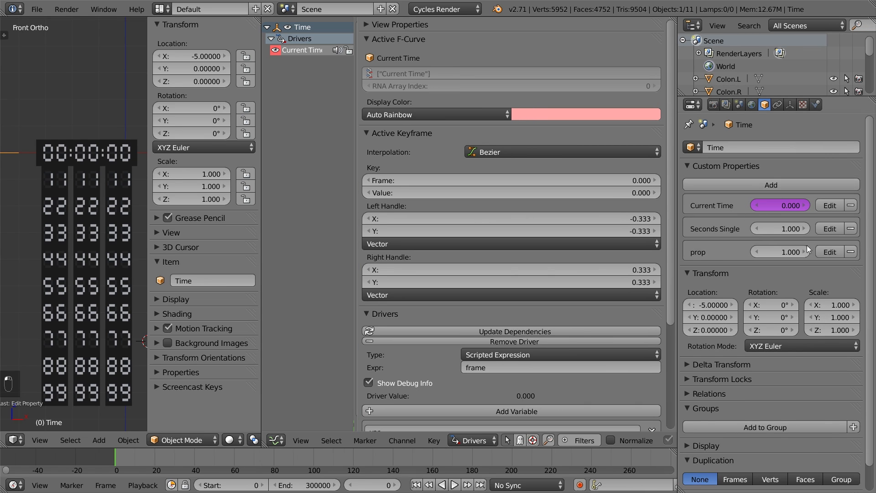
click(829, 252)
click(821, 269)
text(Seconds Ten)
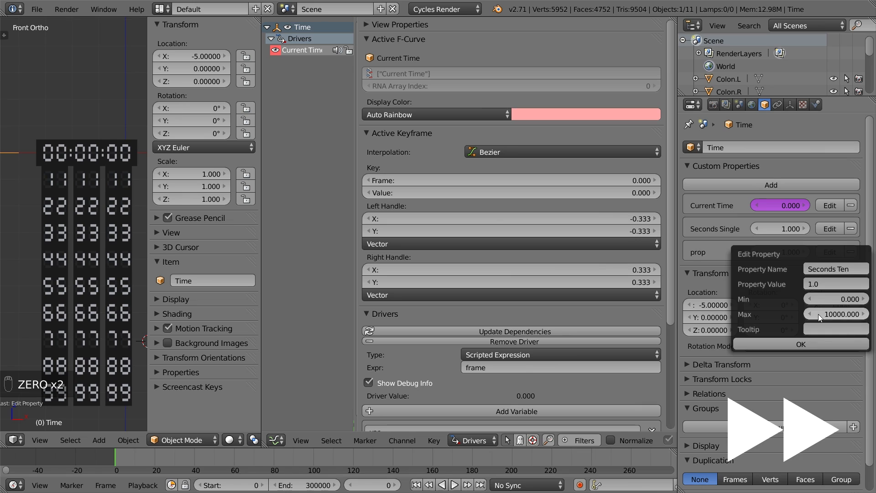
click(818, 343)
Add a custom property named Minutes Single with a maximum of 10000 to the Time empty.
click(771, 185)
click(829, 275)
click(835, 291)
text(Minutes Single)
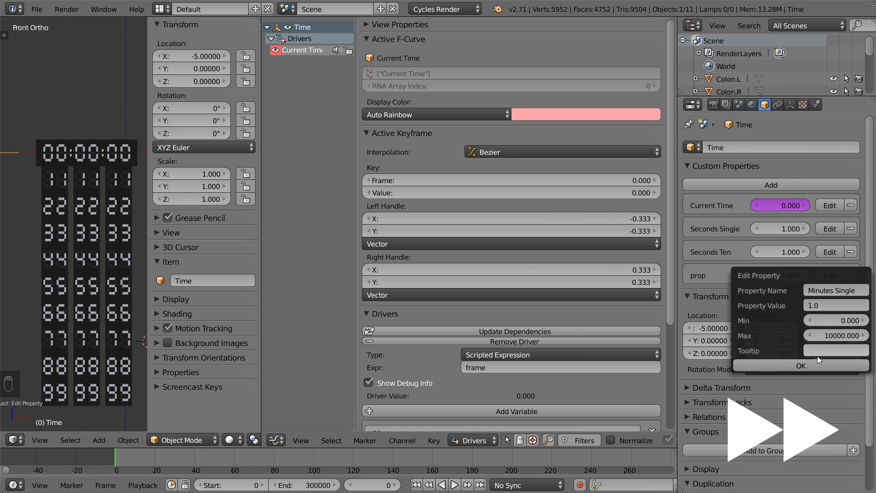
click(820, 365)
Add a custom property named Minutes Ten to the Time empty.
click(771, 185)
click(829, 298)
click(831, 313)
text(Minutes Ten)
click(821, 389)
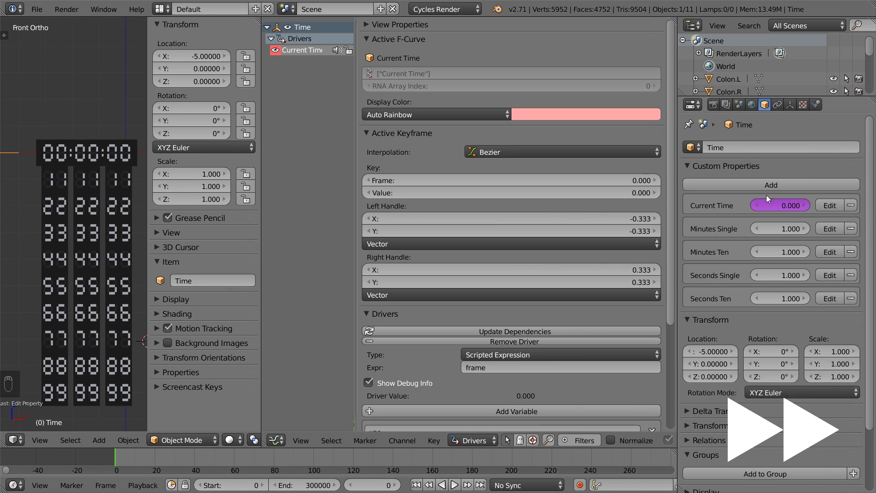
Add a custom property named Hours Single to the Time empty.
click(771, 185)
click(829, 321)
click(828, 335)
text(Hours Single)
click(823, 411)
Add a custom property named Hours Ten to the Time empty.
click(770, 185)
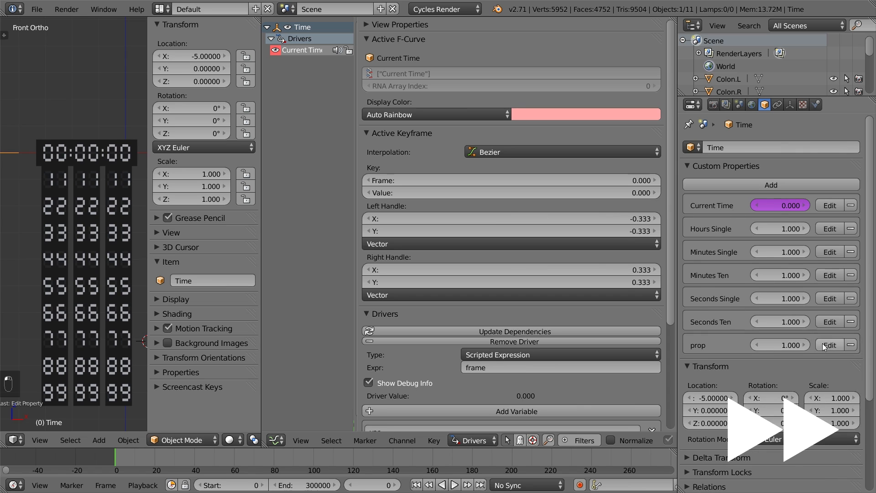
click(823, 345)
click(829, 360)
text(Hours Ten)
click(821, 436)
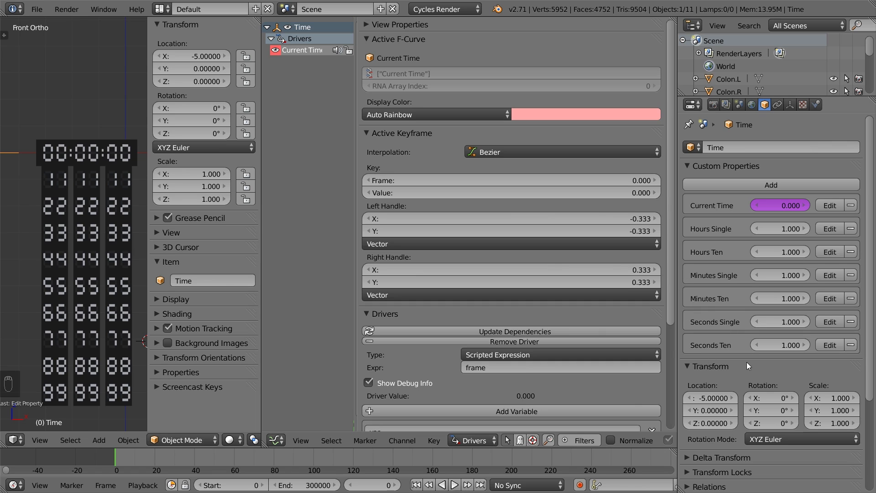
Set all six hours, minutes and seconds properties of the Time empty to 0.
text(0.000)
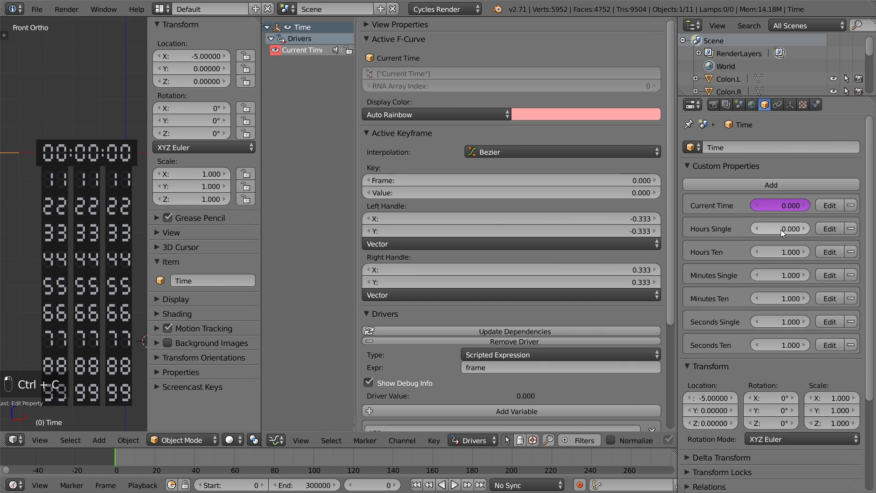
key(ctrl+v)
key(ctrl+v)
key(ctrl+v)
key(ctrl+v)
key(ctrl+v)
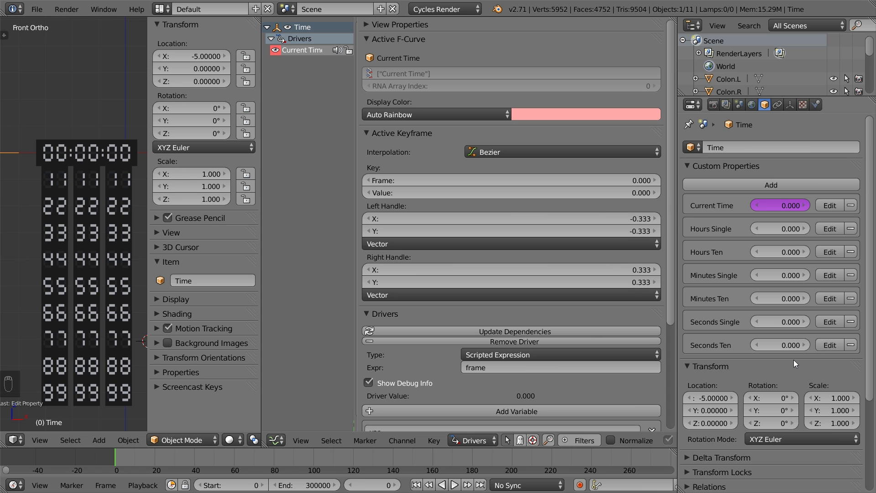
Add a single driver to the Z location of DigitRow.000, the seconds units strip.
right_click(136, 192)
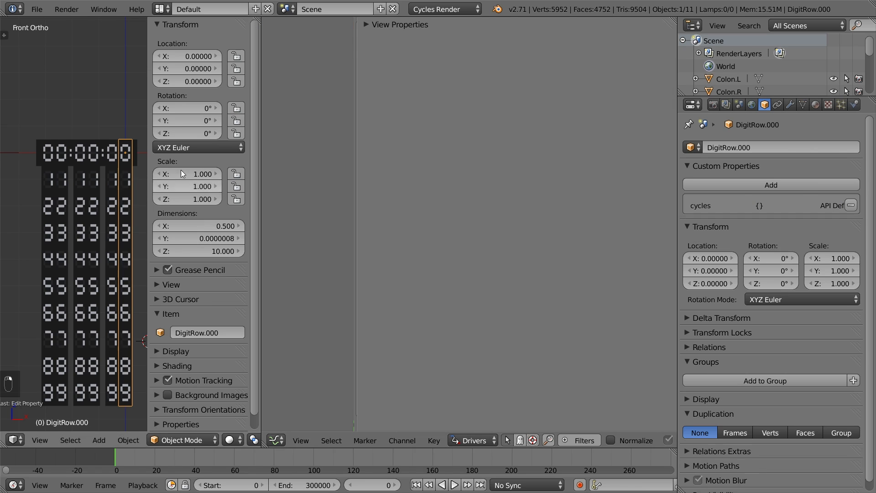
right_click(207, 83)
click(183, 129)
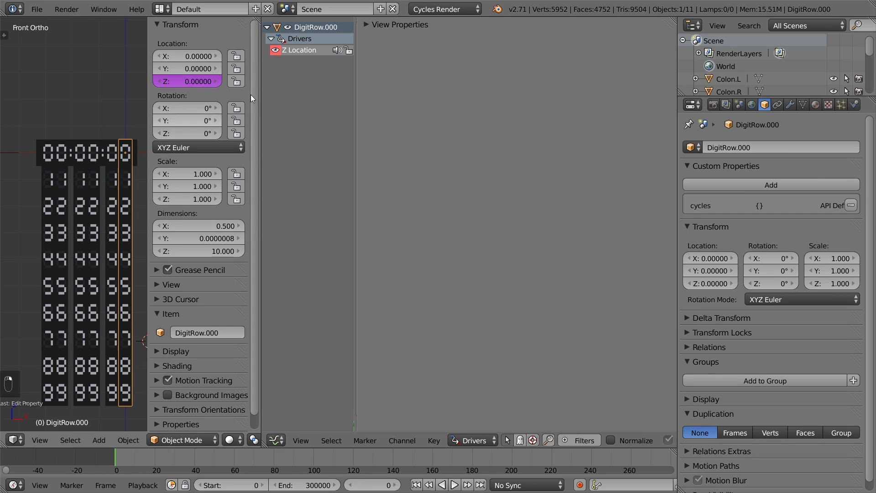
Make the Z Location driver's variable a Single Property of the Time object with the path ["Seconds Single"].
click(287, 50)
scroll(450, 301, down, 6)
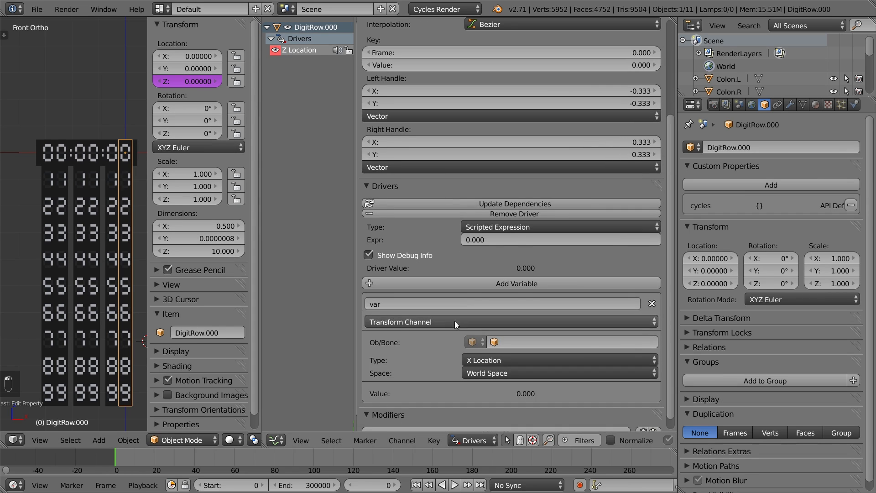
click(502, 341)
text(time)
key(Return)
click(508, 322)
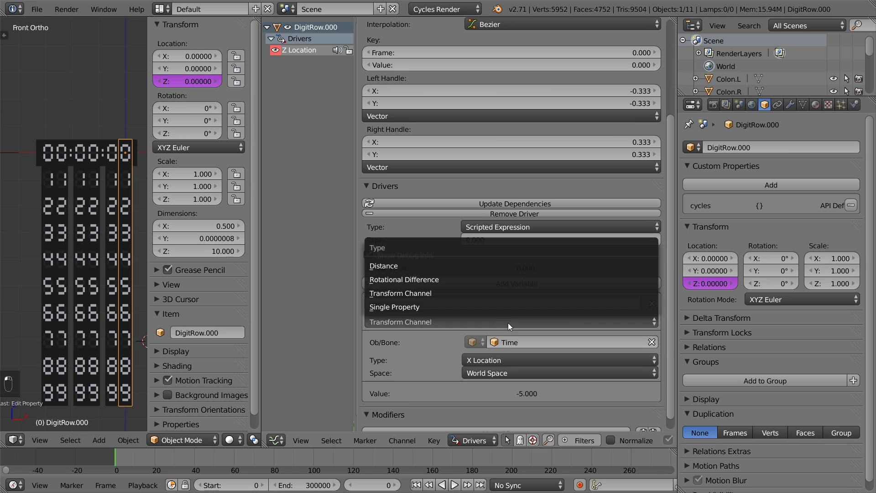
click(511, 311)
click(523, 360)
text(["S)
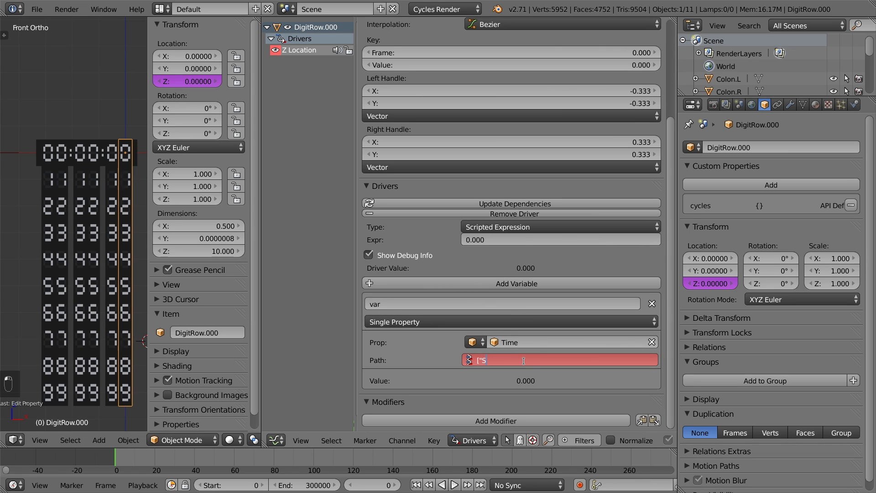
text(econds Single"])
key(Return)
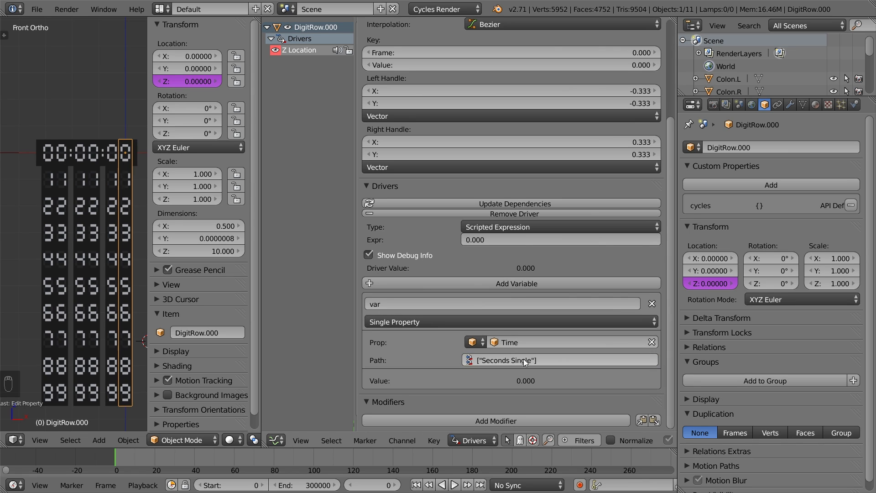
Set the scripted expression of DigitRow.000's Z Location driver to var.
click(518, 241)
text(var)
key(Return)
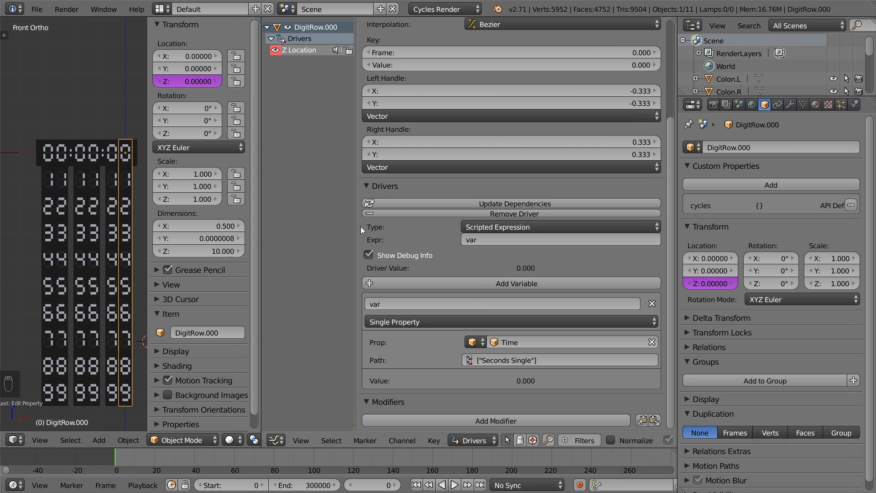
Test the seconds units strip by varying the Time object's Seconds Single property and setting it to 4.5.
right_click(37, 158)
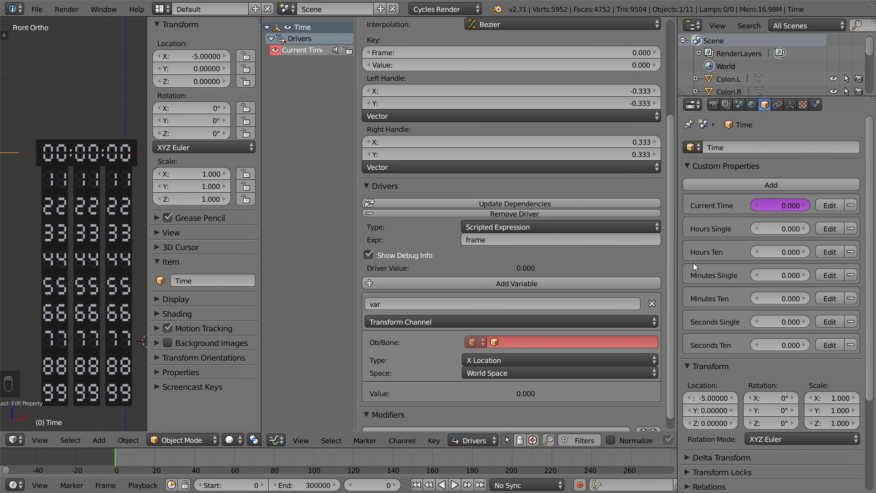
drag(775, 323, 803, 322)
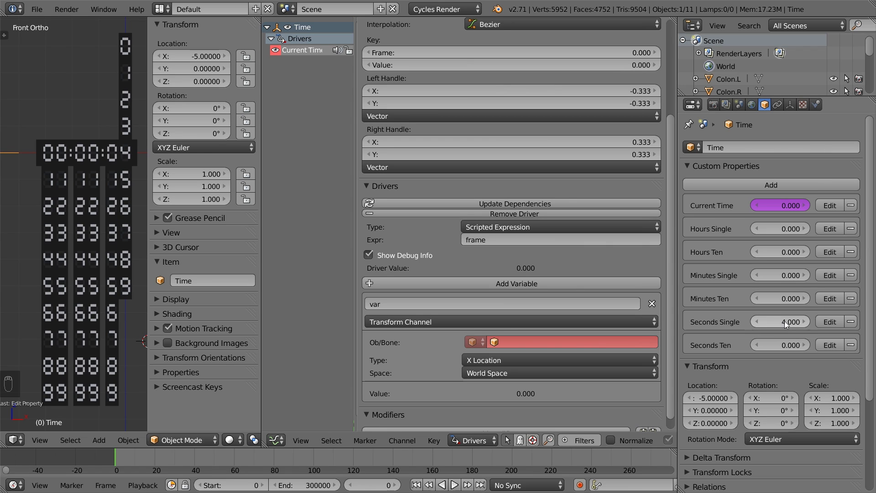
drag(784, 321, 807, 321)
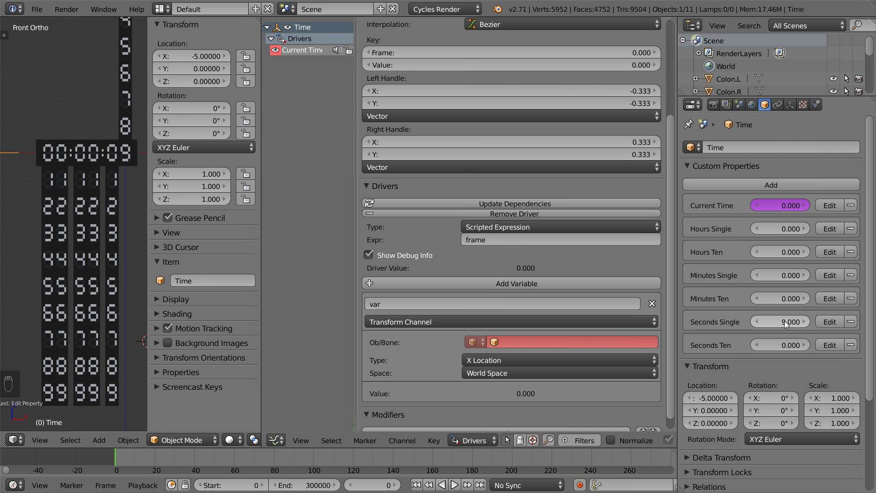
click(785, 322)
text(4.5)
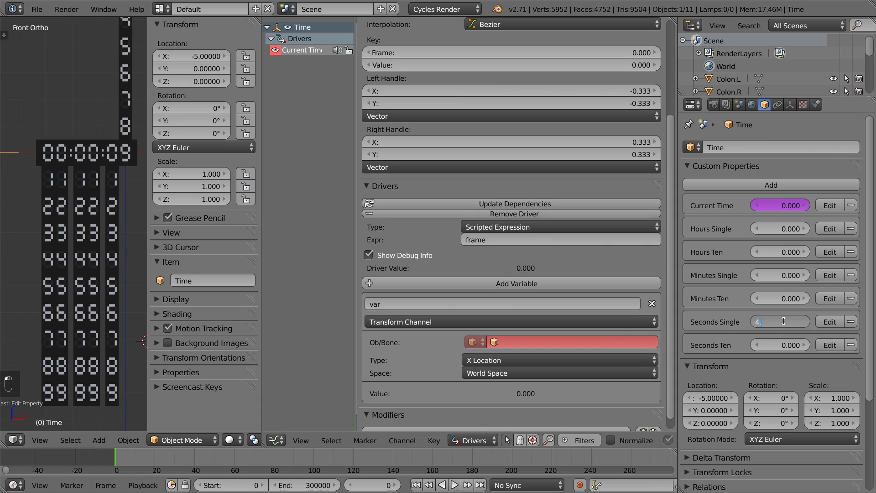
key(Return)
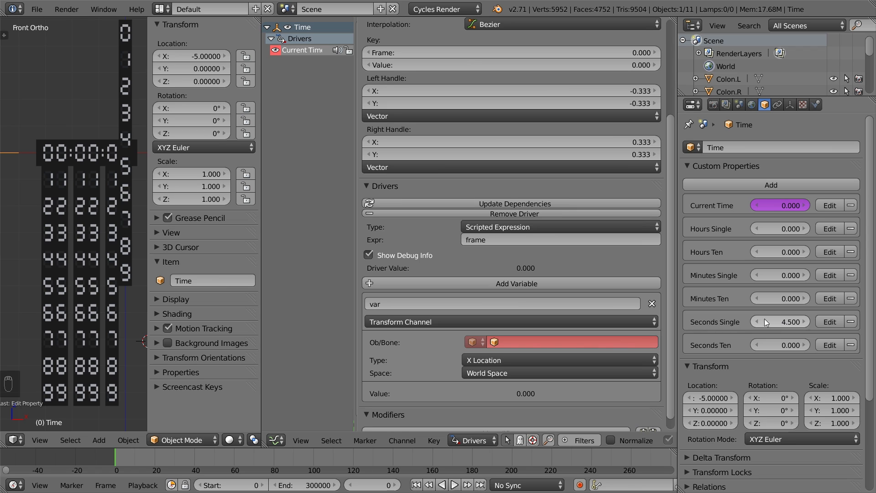
Set the expression of DigitRow.000's Z Location driver to floor(var) and return the Time object's Seconds Single property to 0.
right_click(134, 182)
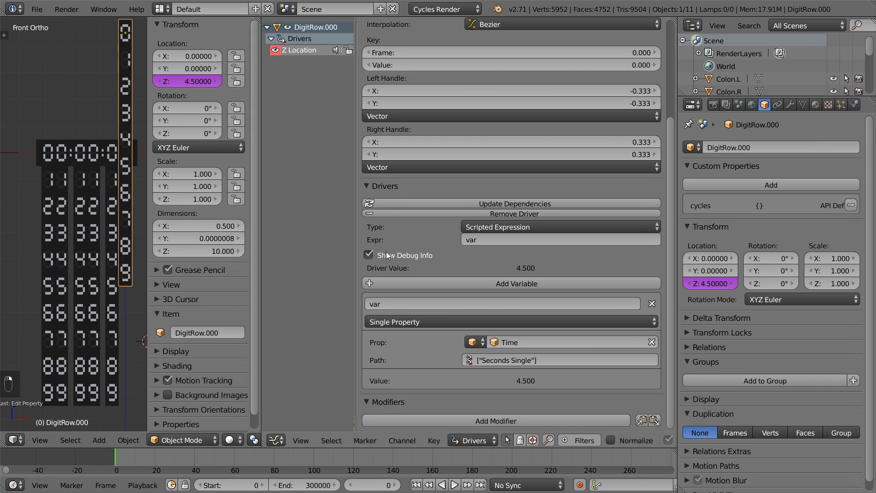
click(465, 239)
text(floor()
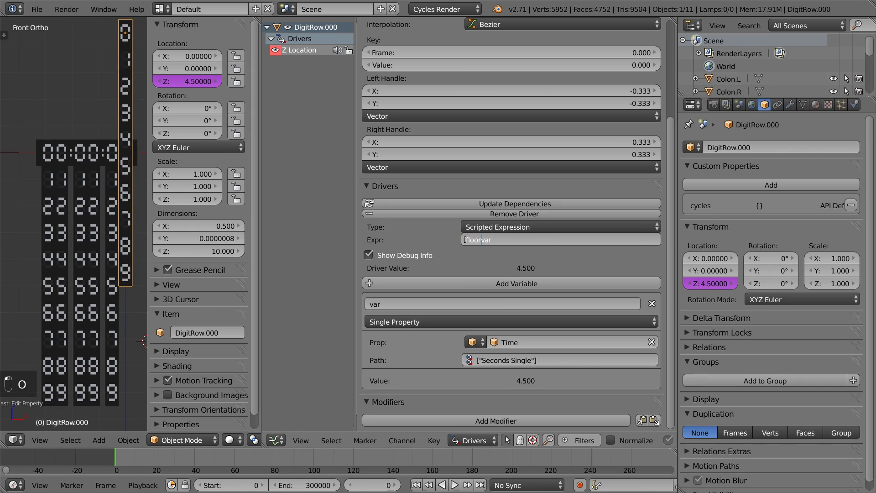
key(Right)
key(Right)
key(Right)
text())
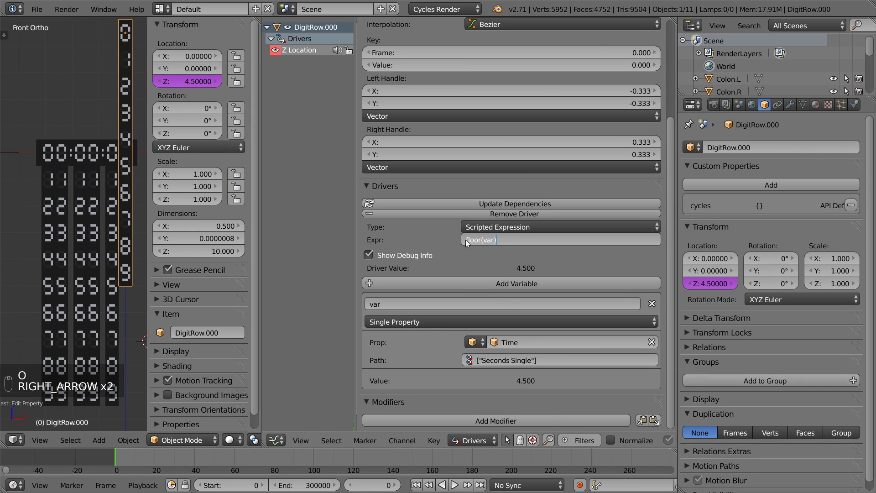
key(Return)
right_click(21, 151)
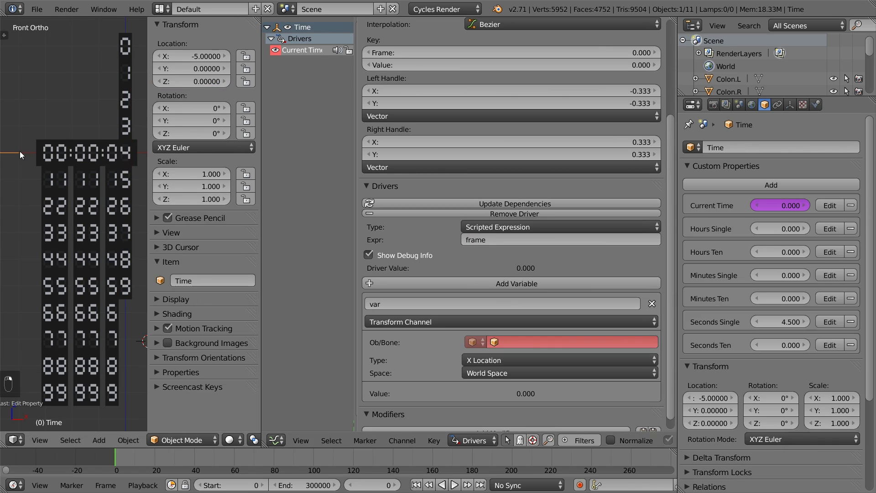
mouse_move(785, 321)
mouse_down()
mouse_move(767, 320)
mouse_move(803, 321)
mouse_move(771, 320)
mouse_move(786, 323)
mouse_up()
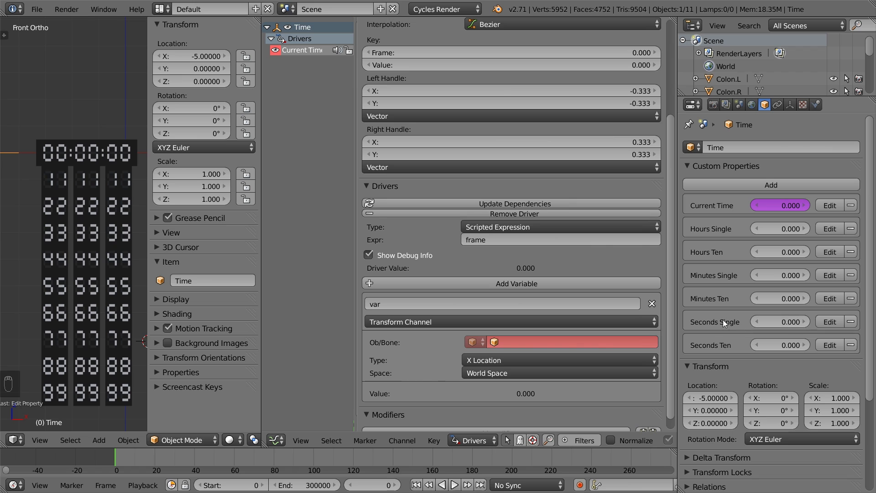
Copy the Z Location driver from DigitRow.000 and paste it onto the Z location of DigitRow.001, the seconds tens strip.
right_click(131, 175)
right_click(201, 84)
click(169, 117)
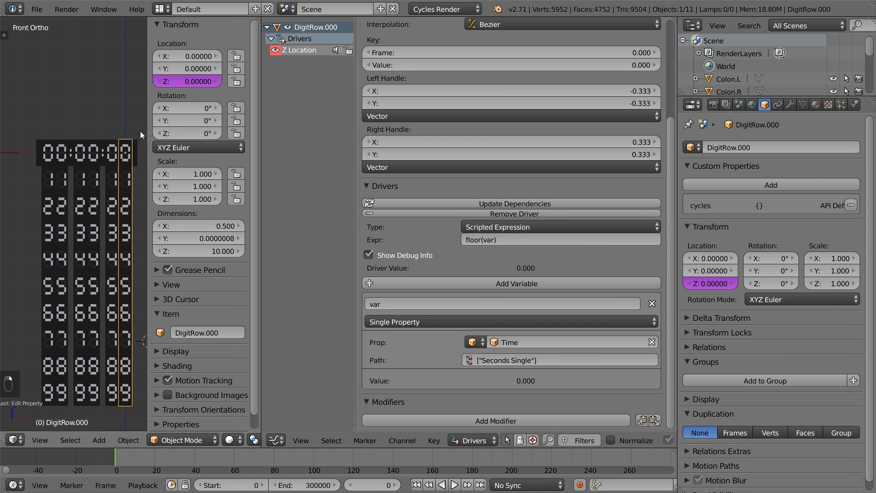
right_click(112, 154)
right_click(185, 84)
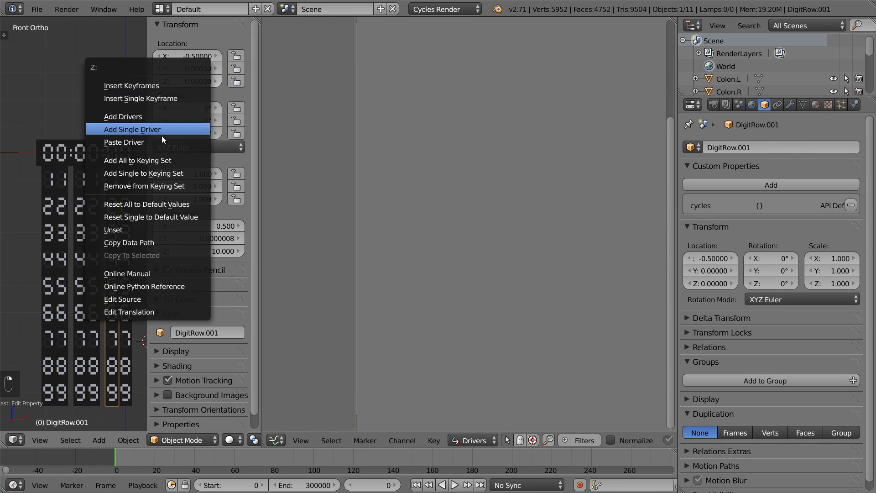
click(151, 142)
Change the variable path of DigitRow.001's Z Location driver to ["Seconds Ten"].
click(286, 50)
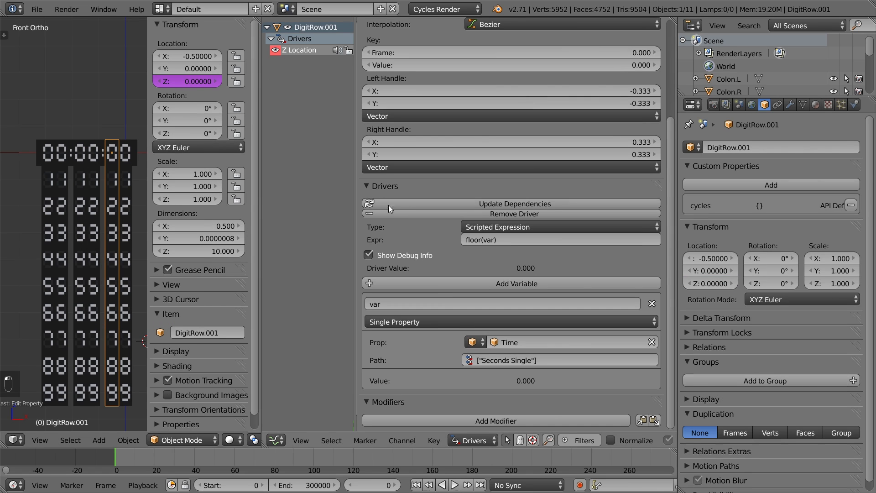
click(525, 361)
double_click(525, 361)
text(Ten)
key(Return)
Paste the copied driver onto the Z location of DigitRow.003, the minutes units strip, and set its path to ["Minutes Single"].
right_click(94, 155)
right_click(193, 81)
click(192, 84)
click(288, 50)
click(510, 360)
drag(509, 360, 480, 367)
text(Minutes)
key(Return)
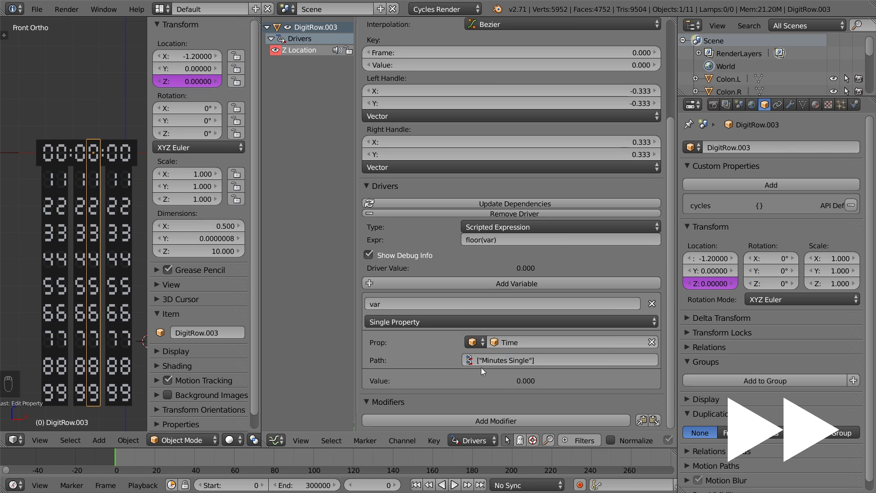
Paste the copied driver onto the Z location of the minutes tens strip and set its path to ["Minutes Ten"].
right_click(80, 155)
right_click(193, 81)
click(197, 88)
click(486, 360)
drag(485, 362, 531, 372)
text(Minutes Ten)
key(Return)
Paste the copied driver onto the Z location of DigitRow.004, the hours units strip, and set its path to ["Hours Single"].
right_click(63, 210)
right_click(204, 82)
click(206, 88)
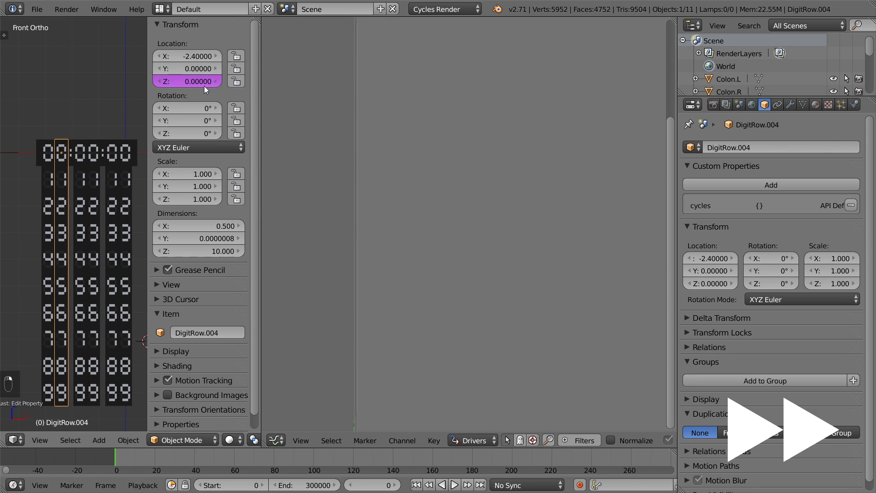
click(297, 49)
click(481, 359)
drag(480, 359, 510, 368)
text(Hours)
key(Return)
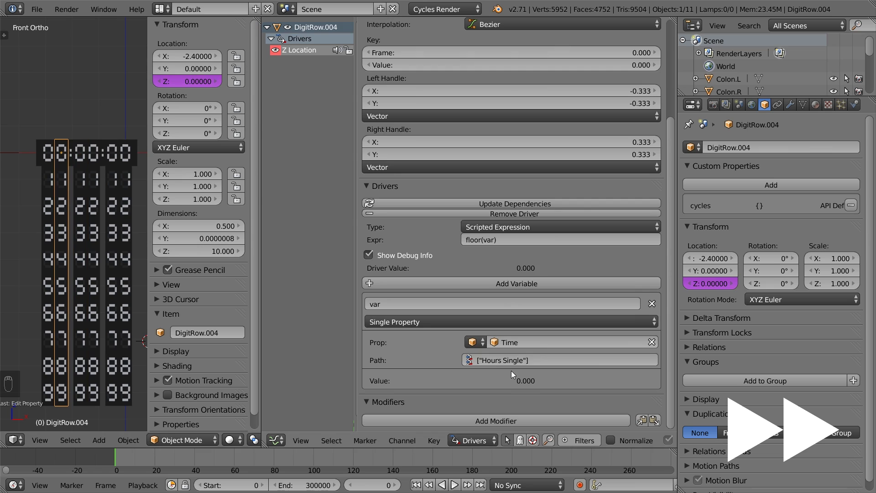
Paste the copied driver onto the Z location of the hours tens strip and set its path to ["Hours Ten"].
right_click(48, 210)
right_click(192, 81)
click(196, 90)
click(484, 360)
drag(483, 360, 531, 373)
text(Hours Ten)
key(Return)
Select the Time empty and add a driver to its Seconds Single property.
right_click(15, 152)
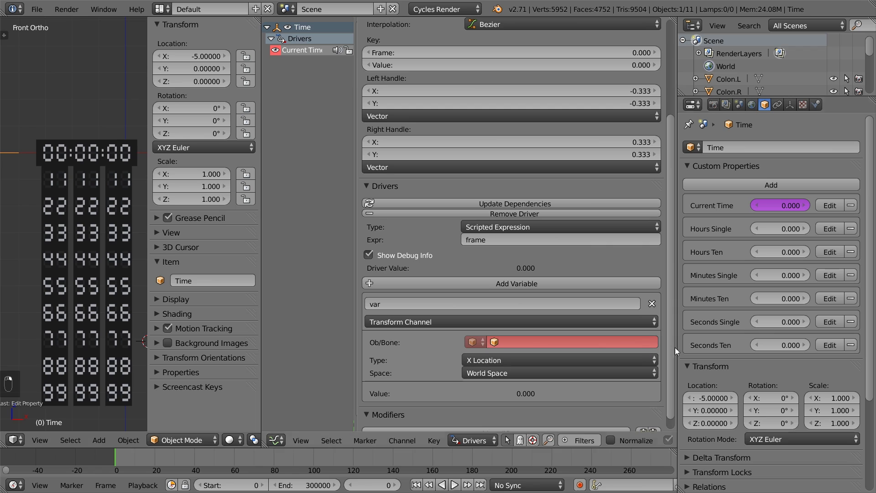
drag(794, 322, 784, 274)
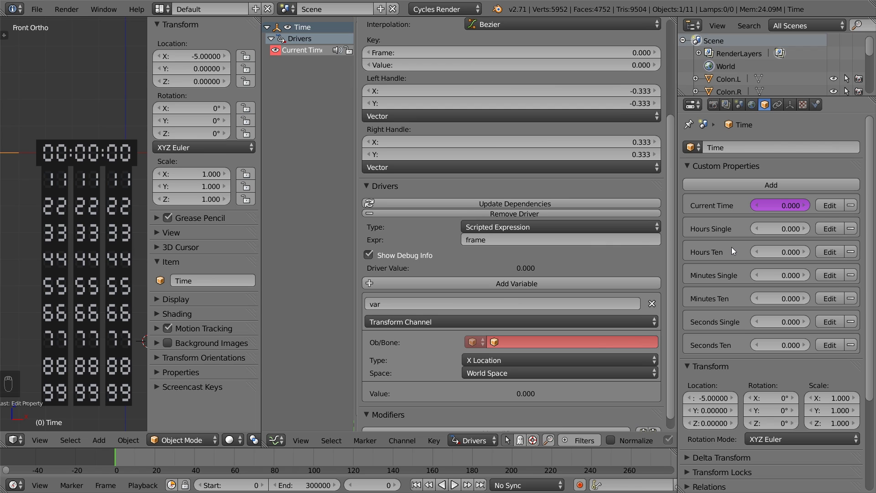
key(ctrl+d)
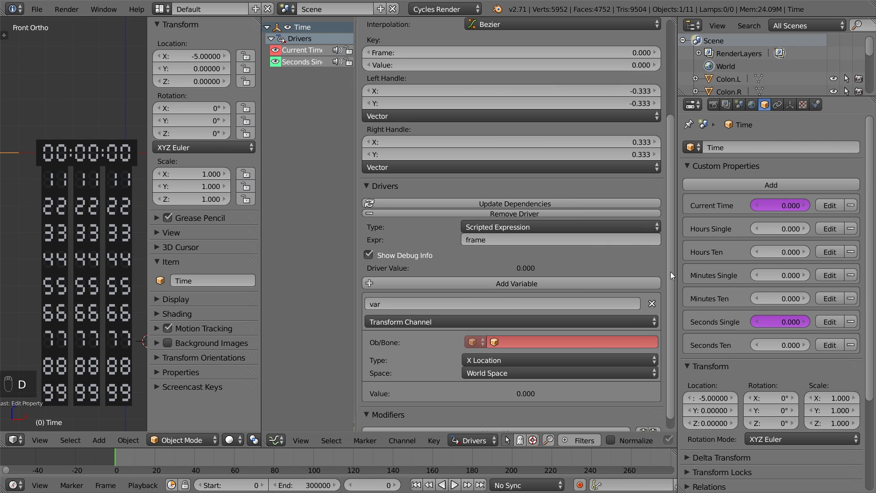
Make the Seconds Single driver's variable a Single Property of the Time object with the path ["Current Time"].
click(314, 64)
click(477, 321)
click(479, 306)
click(499, 341)
text(time)
key(Return)
text([")
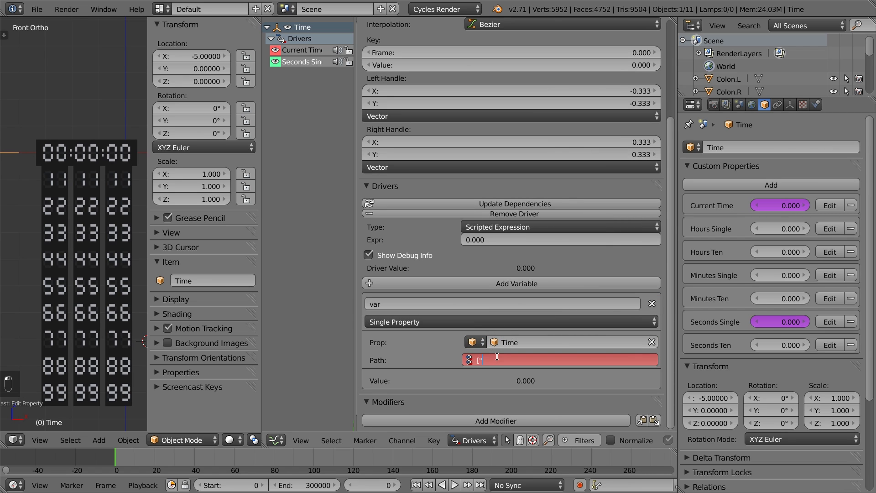
text(Current Time"])
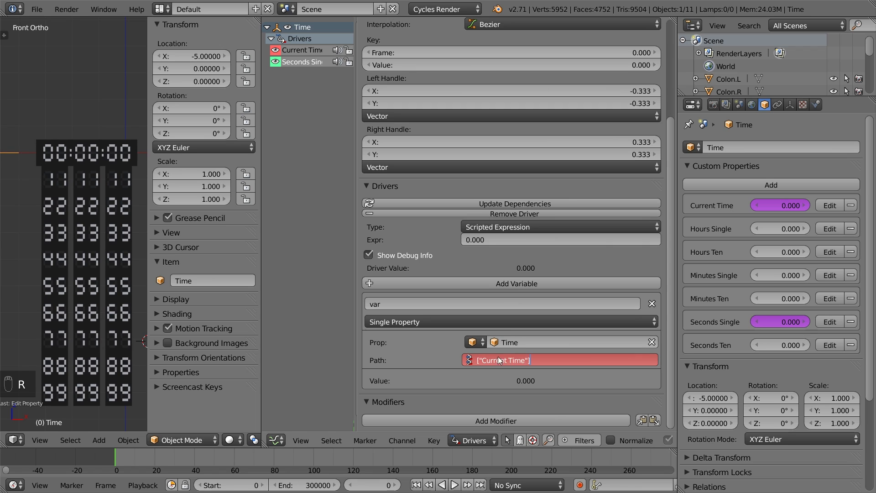
key(Return)
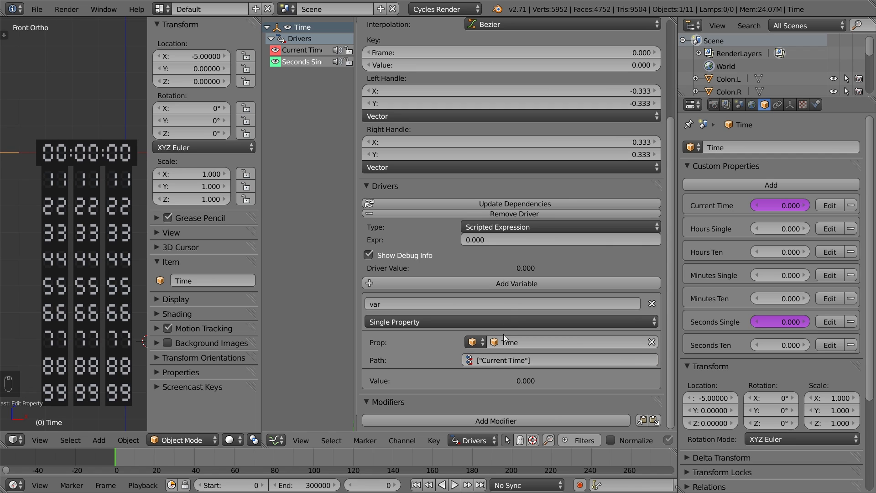
Set the Seconds Single driver's expression to var and test it by scrubbing the timeline to frame 12.
click(518, 240)
text(var)
key(Return)
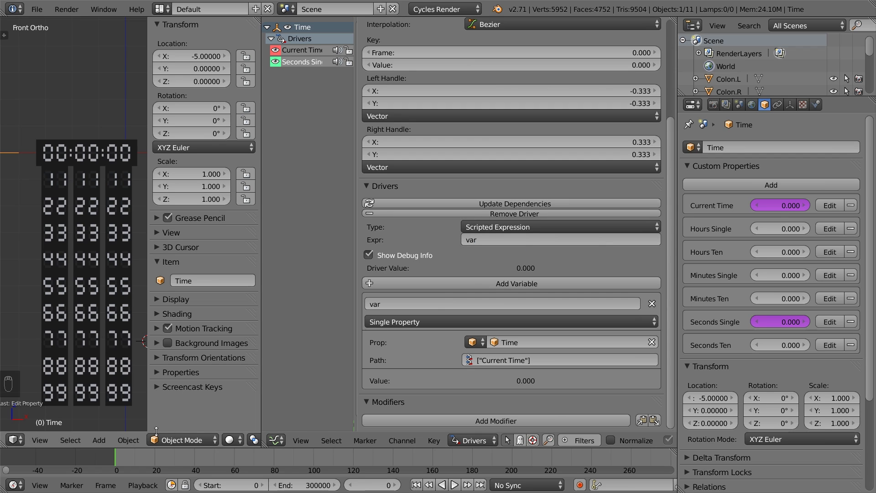
drag(117, 452, 142, 453)
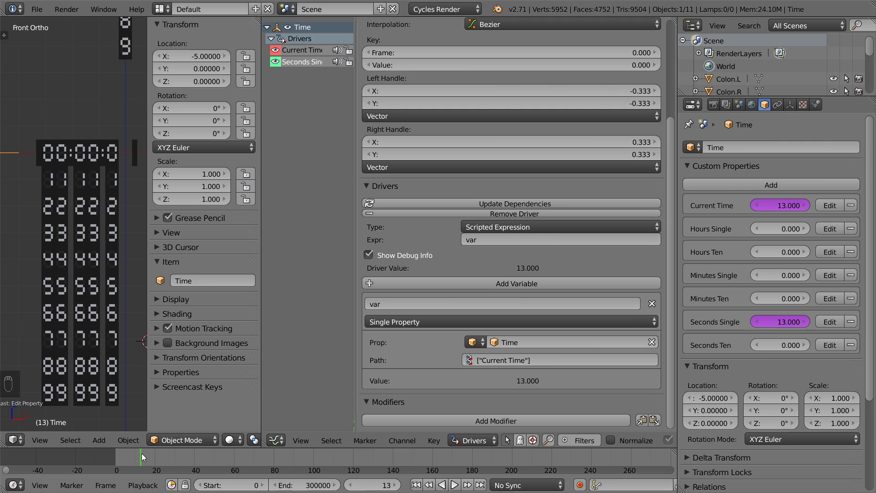
mouse_move(141, 453)
mouse_down()
mouse_move(161, 453)
mouse_move(139, 456)
mouse_up()
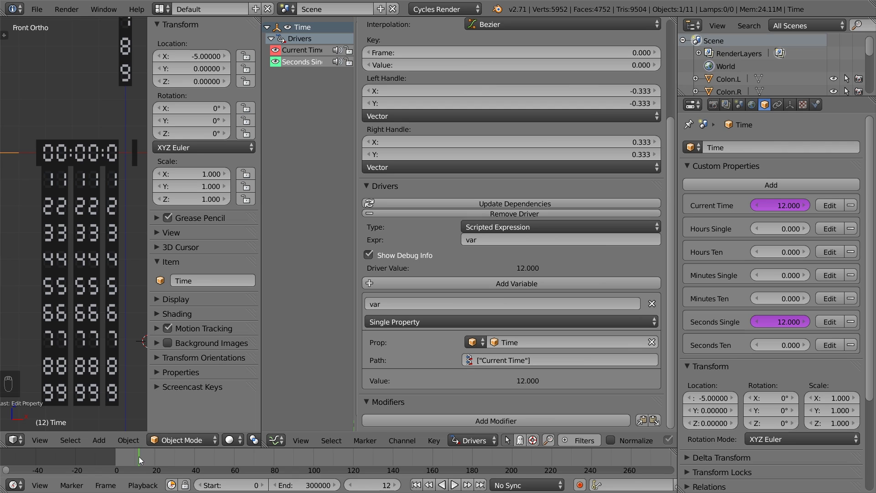
Set the Seconds Single driver's expression to var%10, test it by scrubbing the timeline, and return to frame 0.
click(489, 240)
text(%10)
key(Return)
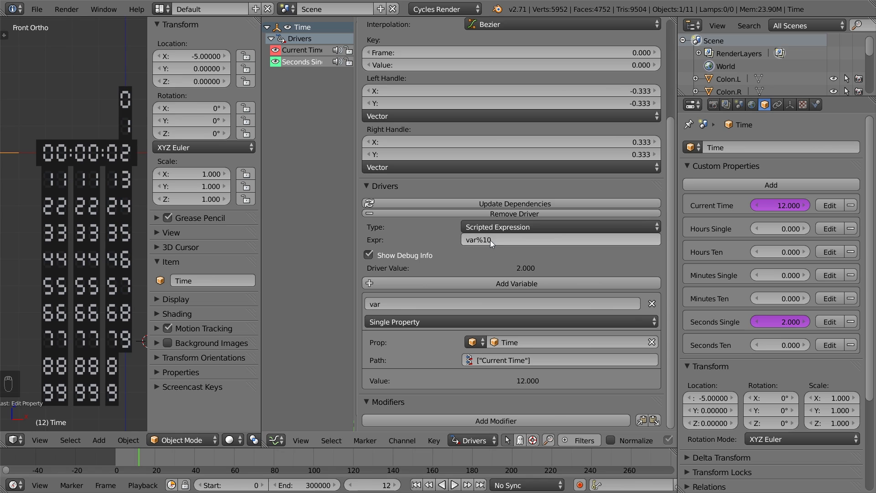
drag(139, 456, 274, 453)
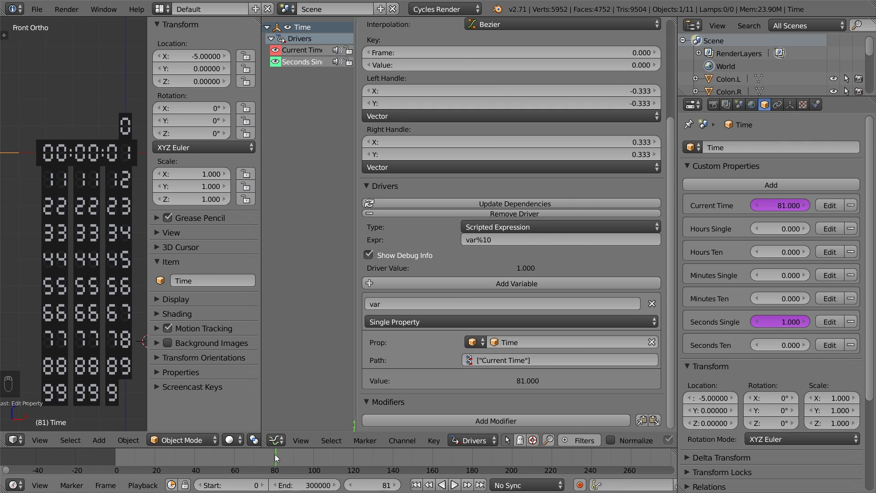
click(416, 485)
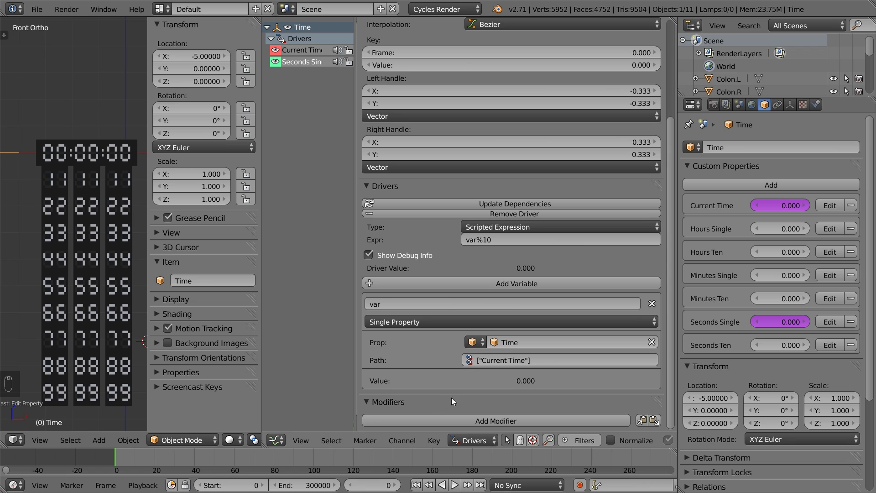
Copy the driver from the Seconds Single property and paste it onto the Seconds Ten property.
right_click(773, 322)
click(769, 325)
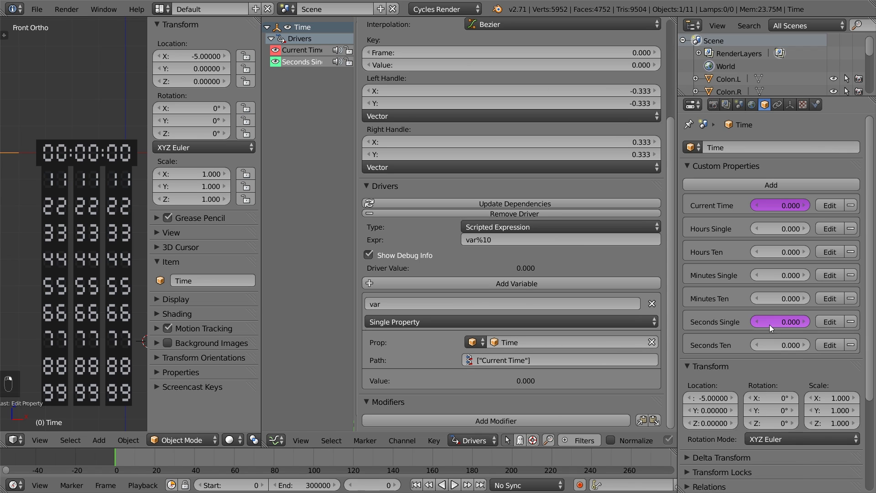
right_click(779, 346)
click(779, 346)
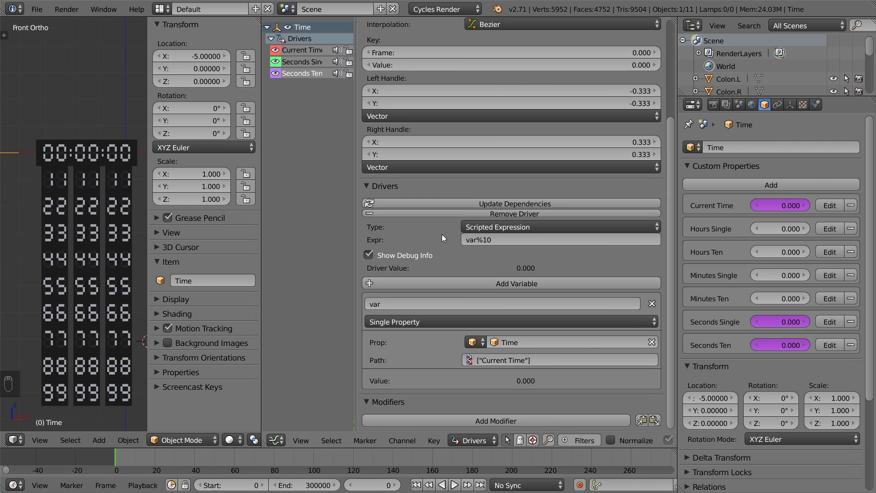
Set the Seconds Ten driver's expression to (var/10)%10 and test it by scrubbing the timeline to frame 60.
click(478, 241)
click(478, 242)
text(/10))
key(Left)
key(Left)
key(Left)
key(Left)
text(()
key(Return)
drag(115, 453, 234, 453)
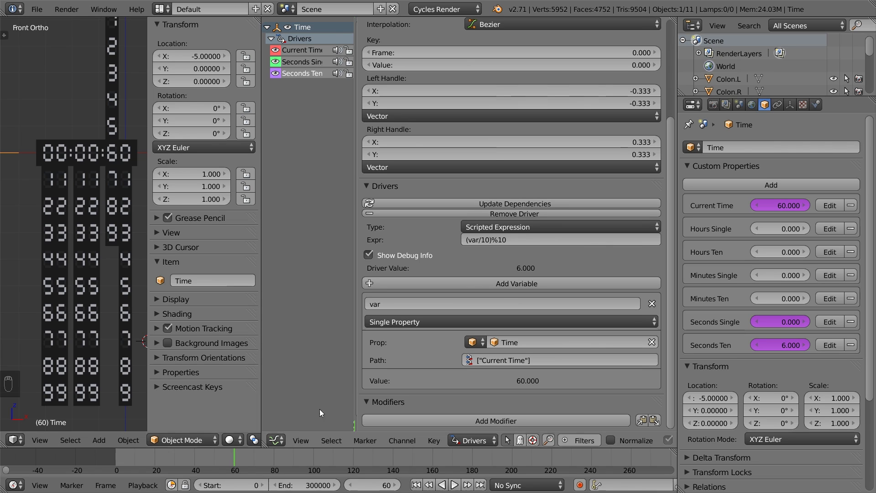
Change the Seconds Ten driver's expression to (var/10)%6, test it by scrubbing up to frame 60, and return to frame 0.
click(508, 240)
key(BackSpace)
key(BackSpace)
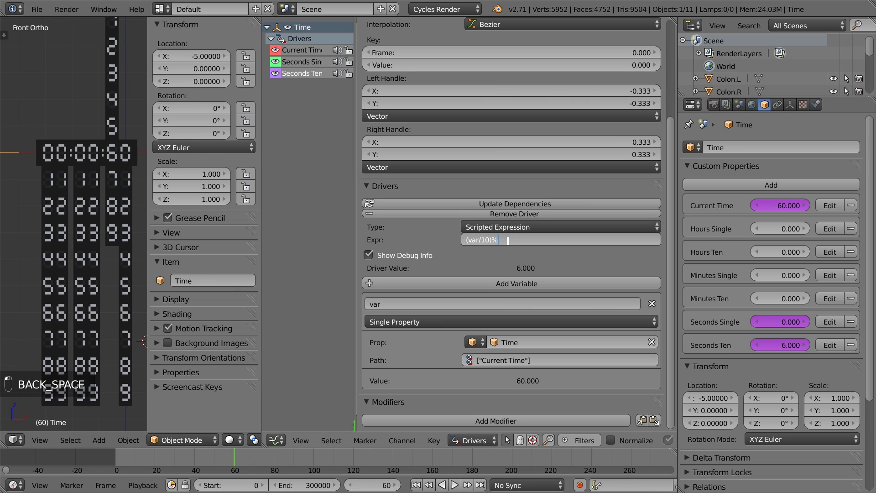
text(6)
key(Return)
drag(234, 455, 223, 456)
drag(229, 456, 235, 456)
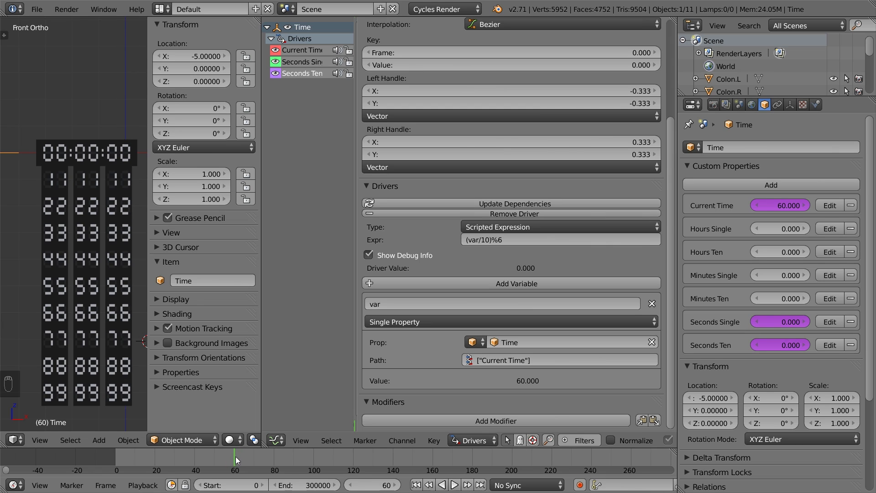
click(415, 485)
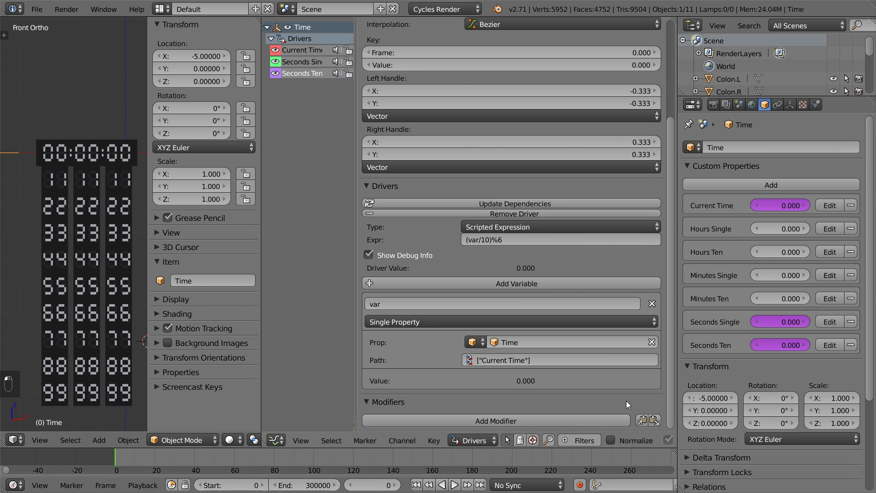
Copy the driver from the Seconds Ten property and paste it onto the Minutes Single property.
right_click(771, 345)
click(767, 336)
right_click(771, 282)
click(770, 279)
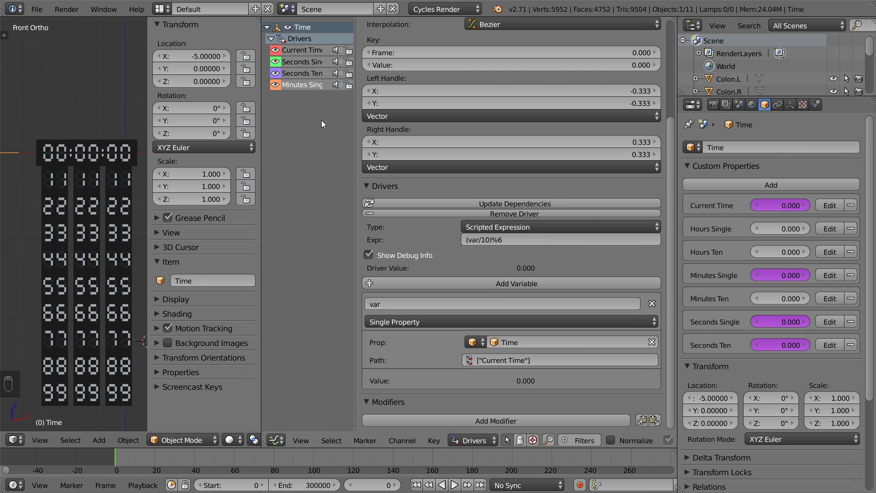
Set the Minutes Single driver's expression to (var/60)%10.
click(487, 241)
key(BackSpace)
text(6)
drag(502, 241, 499, 244)
text(10)
key(Return)
Paste the copied driver onto the Minutes Ten property and set its expression to (var/600)%6.
right_click(779, 297)
click(778, 298)
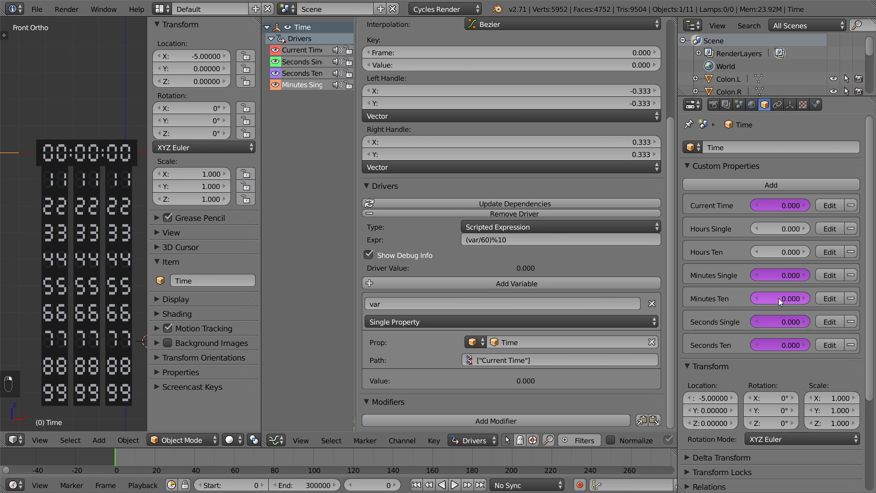
click(317, 98)
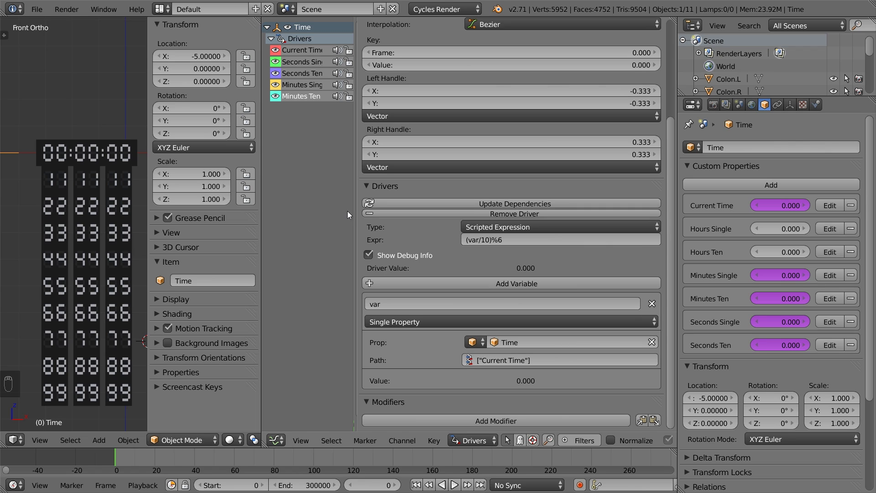
click(484, 240)
key(BackSpace)
text(60)
Paste the copied driver onto the Hours Single property and set its expression to (var/3600)%10.
right_click(777, 227)
click(776, 226)
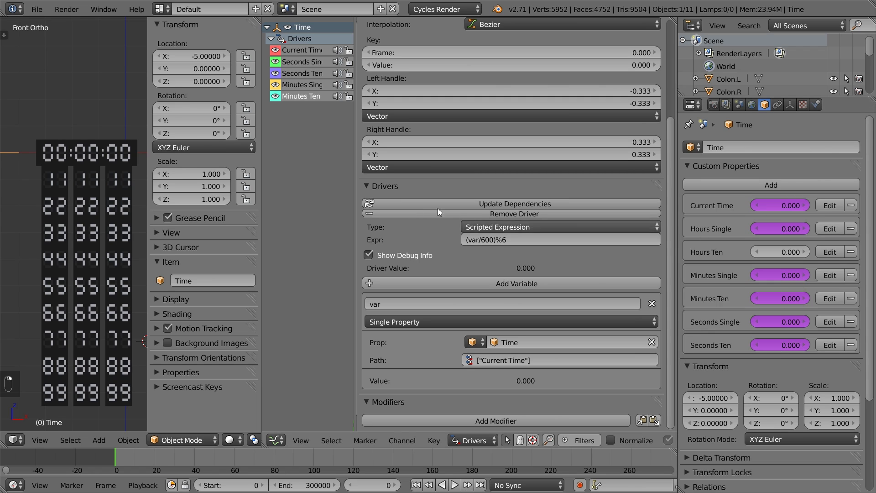
click(314, 110)
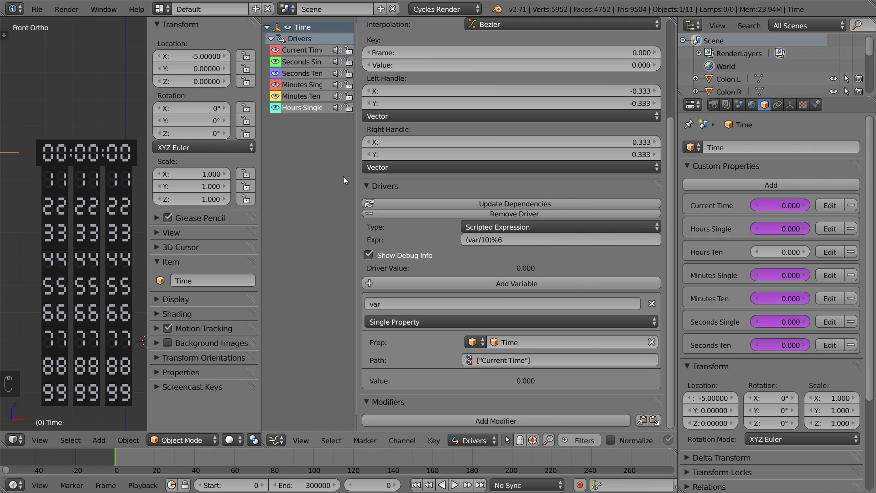
click(482, 238)
click(483, 238)
text(60)
key(Right)
key(Right)
key(Right)
key(BackSpace)
text(10)
key(Return)
Paste the copied driver onto the Hours Ten property and set its expression to (var/36000)%6.
right_click(766, 250)
click(764, 251)
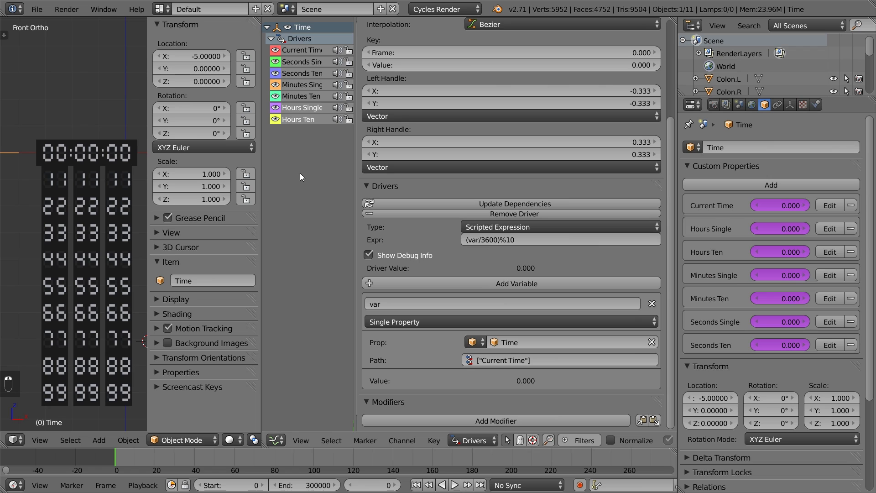
click(295, 120)
click(483, 239)
click(484, 239)
key(BackSpace)
text(3600)
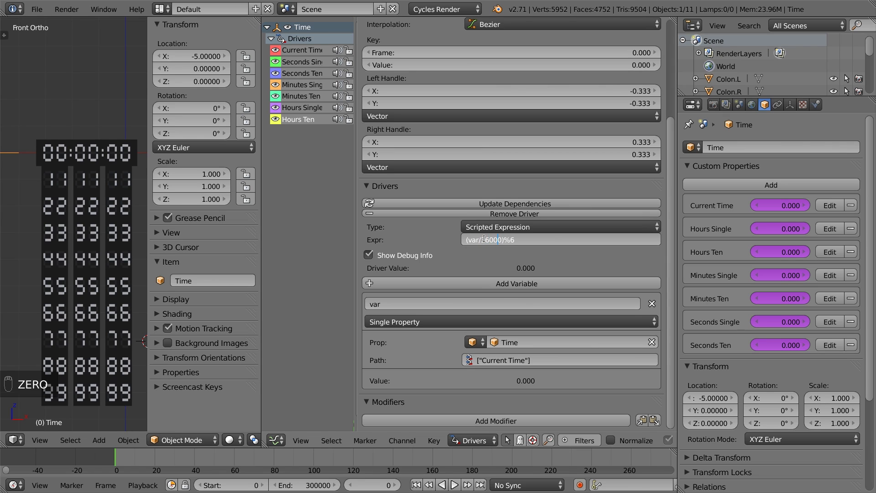
key(Return)
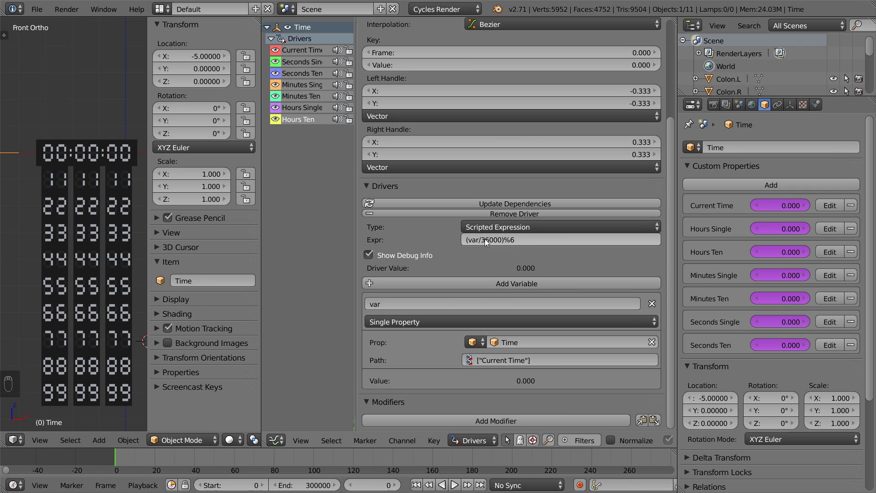
Test the clock by scrubbing to frame 206, jumping to frame 86395 and advancing frame by frame to 86403.
drag(119, 453, 524, 470)
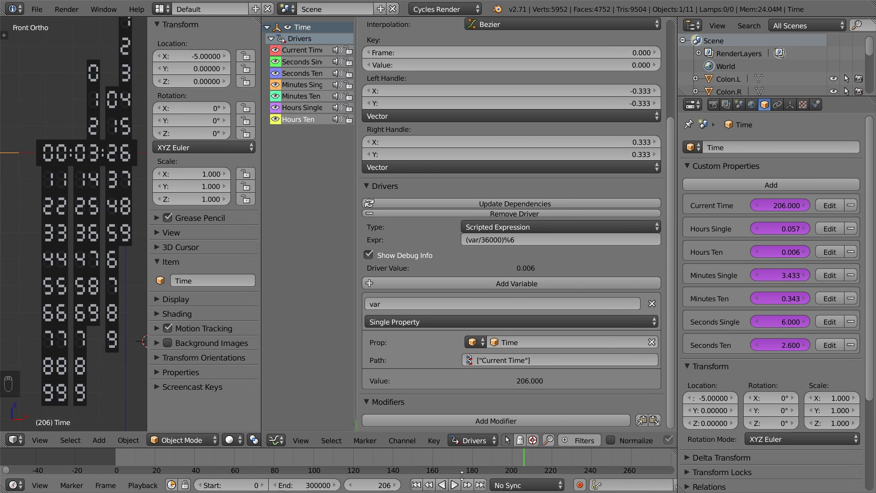
click(381, 484)
text(86395)
key(Return)
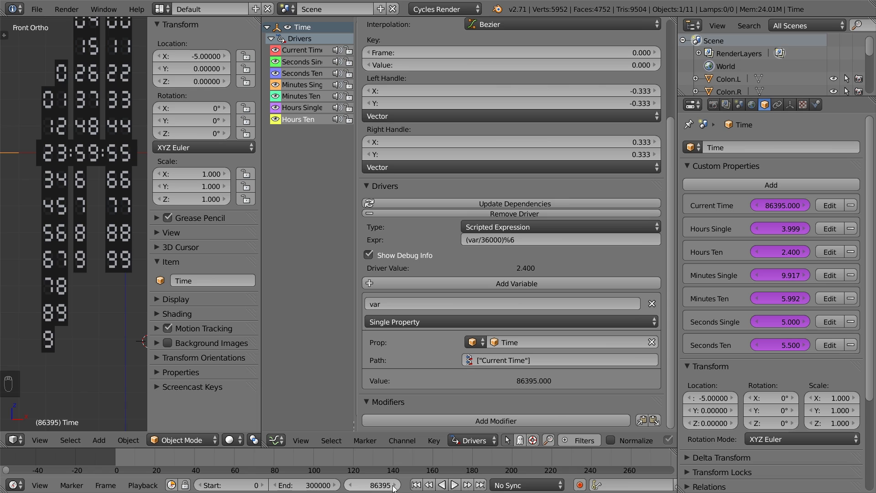
click(394, 485)
click(395, 485)
click(395, 485)
click(395, 486)
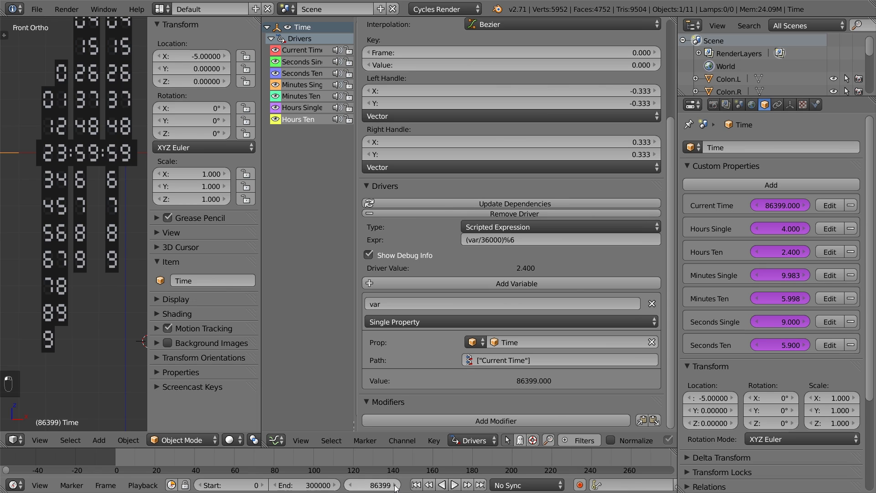
click(395, 485)
click(395, 485)
click(395, 485)
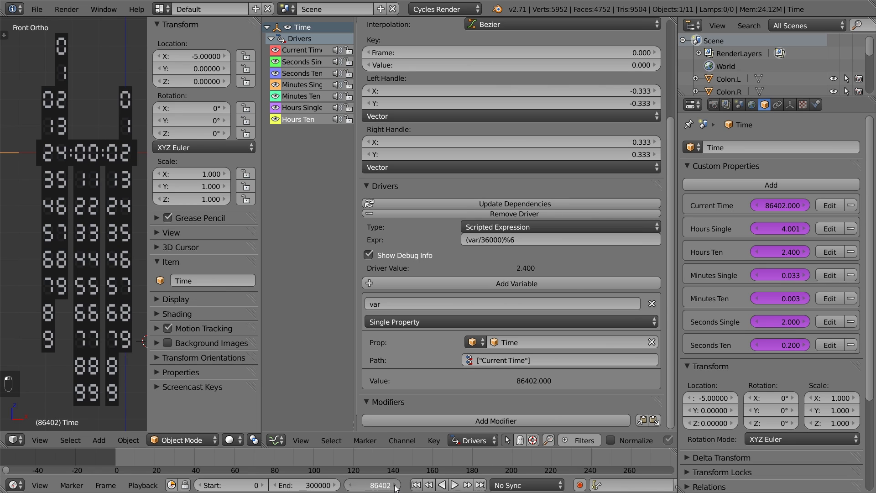
click(395, 485)
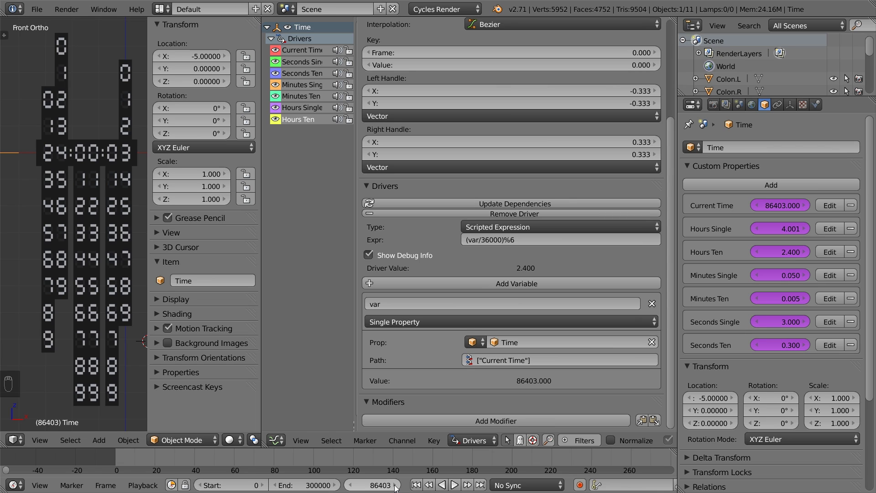
Set the Current Time driver's expression to frame%86400 so the clock wraps around after 24 hours.
click(302, 50)
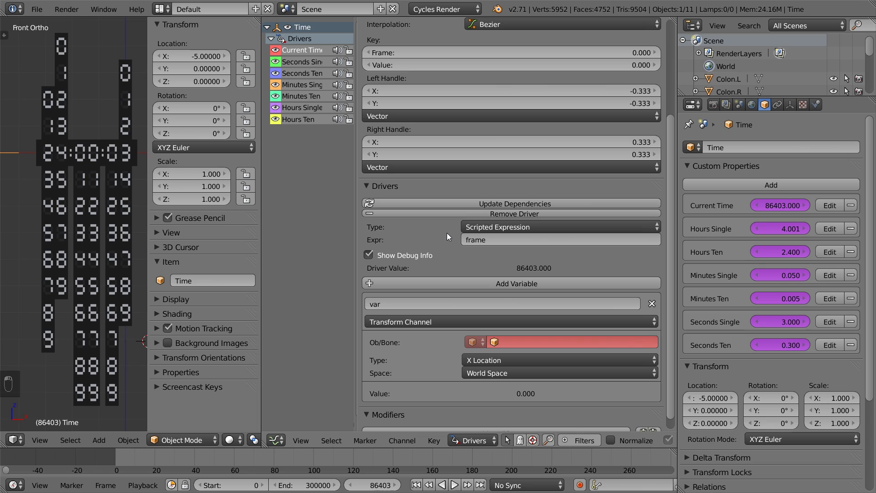
click(493, 240)
text(%86400)
key(Return)
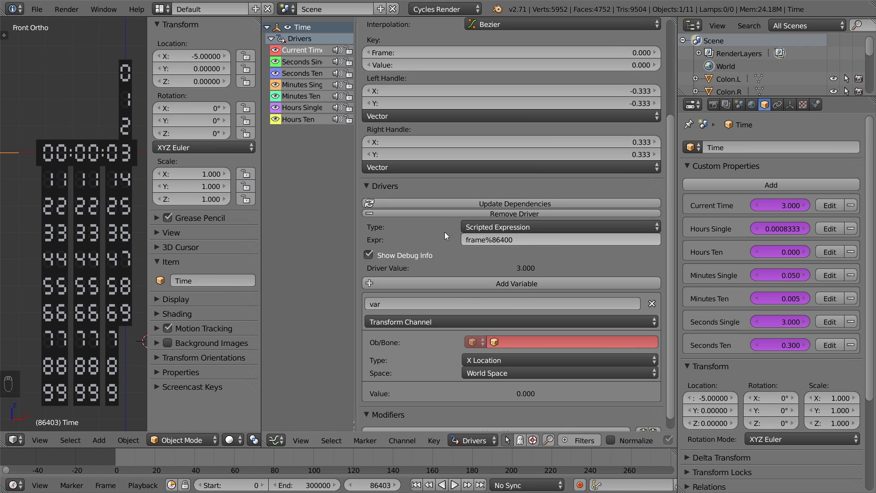
Remove the modulo from the Hours Ten driver's expression, leaving (var/36000).
click(296, 119)
click(518, 239)
key(BackSpace)
key(BackSpace)
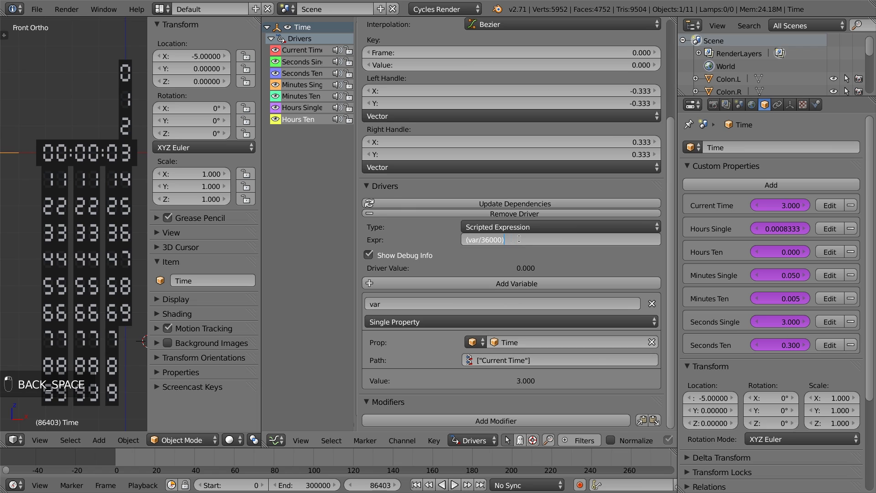
key(Return)
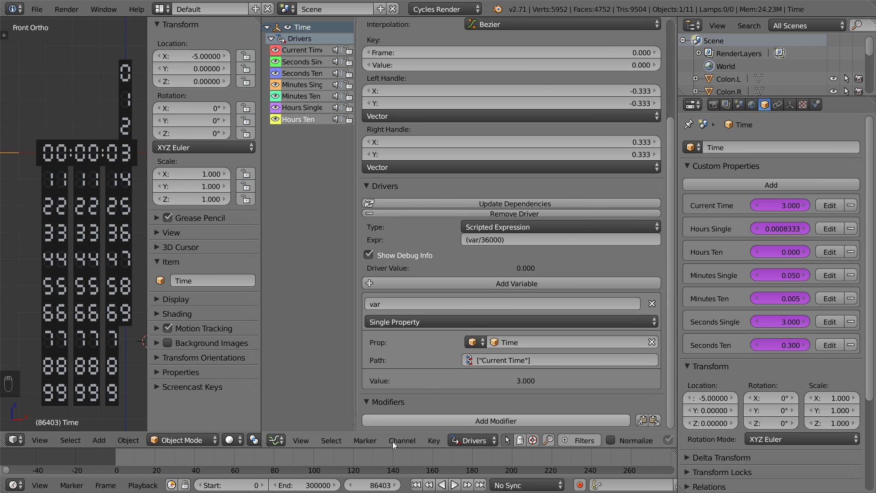
Check the midnight rollover by stepping back and forth around frame 86400, and return to frame 0.
click(351, 485)
click(351, 484)
click(355, 485)
click(356, 485)
click(356, 485)
click(355, 485)
click(356, 485)
click(355, 485)
click(395, 485)
click(395, 485)
click(395, 485)
click(395, 485)
click(395, 485)
click(395, 485)
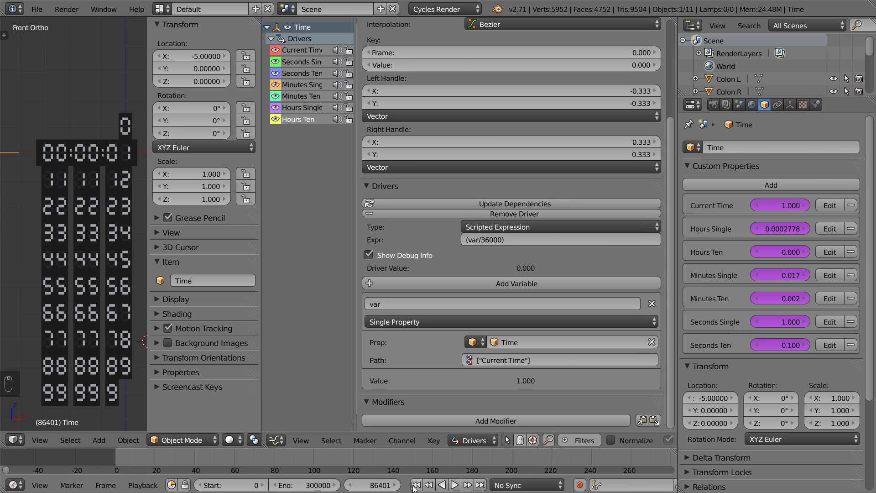
click(416, 485)
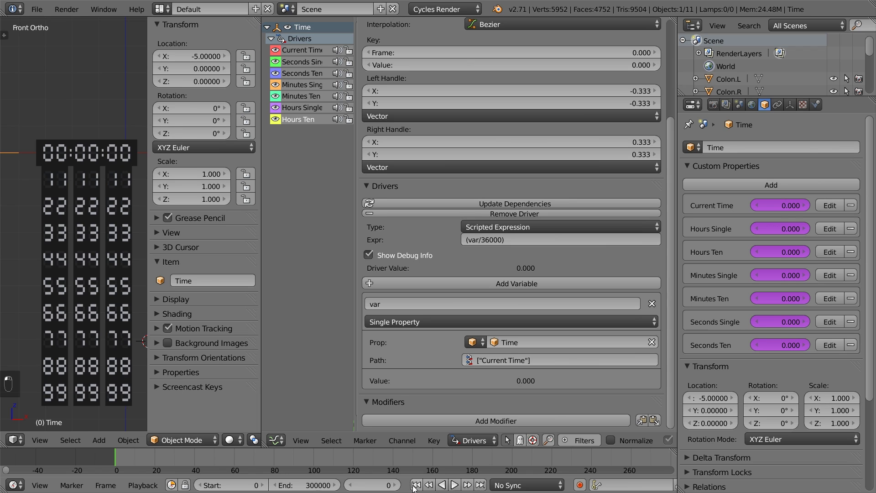
Set the Current Time driver's expression to (frame/30)%86400 and play the animation briefly to check the clock's speed.
click(314, 53)
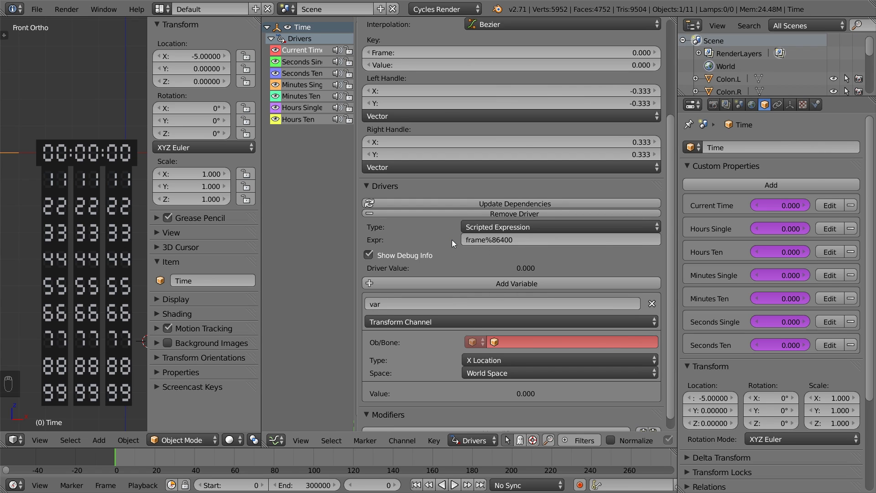
click(486, 240)
text(/30)
text())
text(()
key(Return)
key(alt+a)
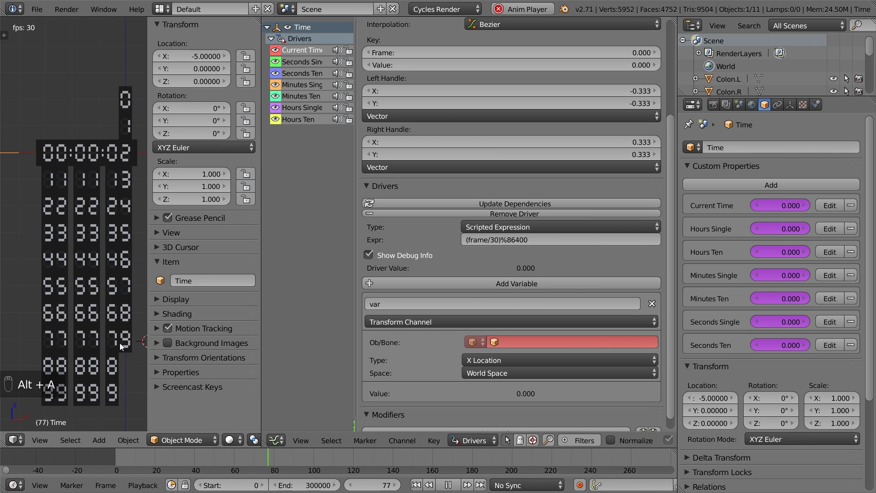
key(alt+a)
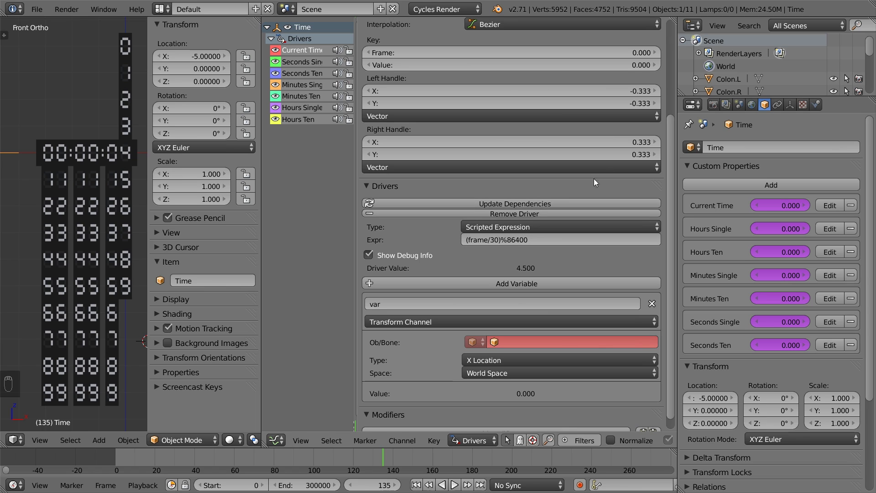
Switch the scene's render frame rate to Custom to expose its FPS and base values.
click(712, 105)
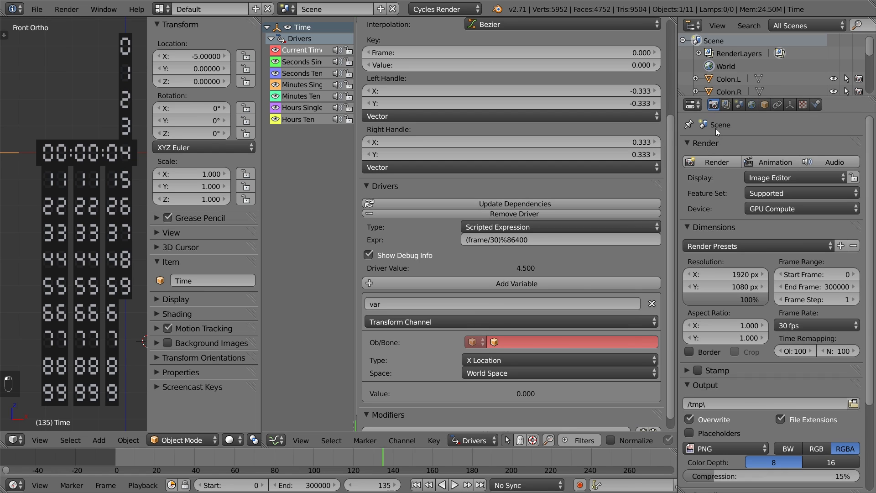
click(819, 325)
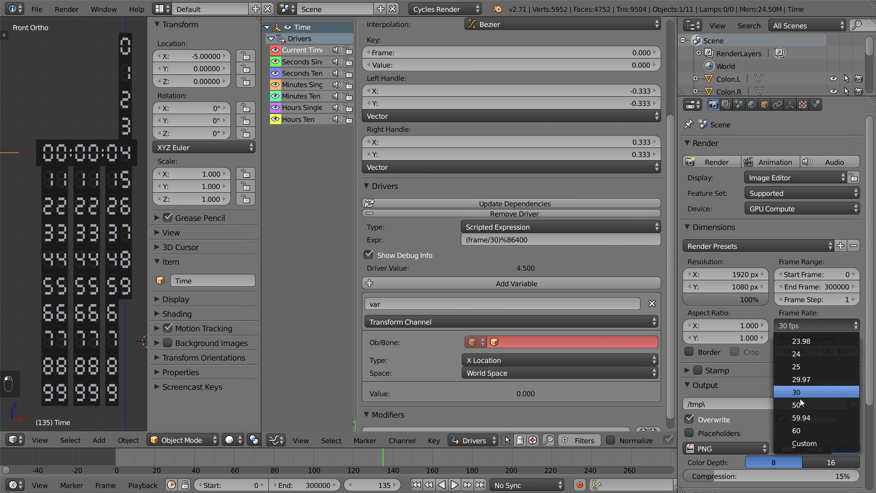
click(802, 440)
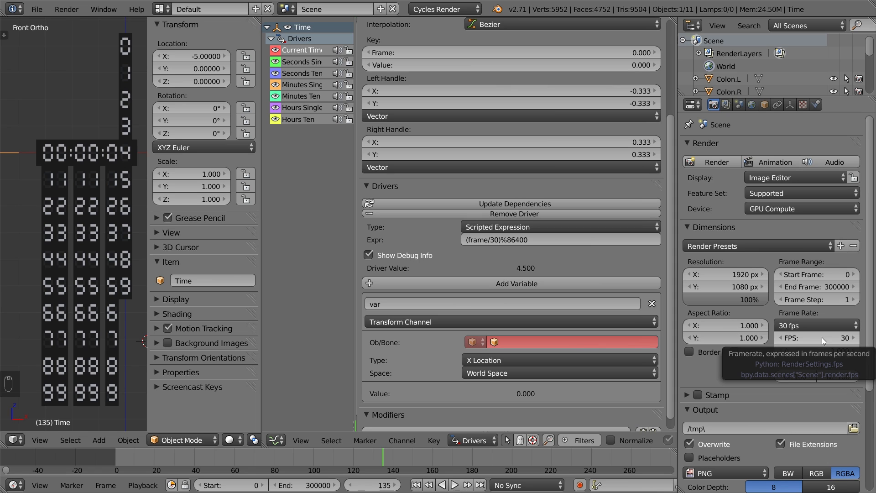
Make the Current Time driver's variable a Single Property that reads render.fps from the Scene.
click(582, 324)
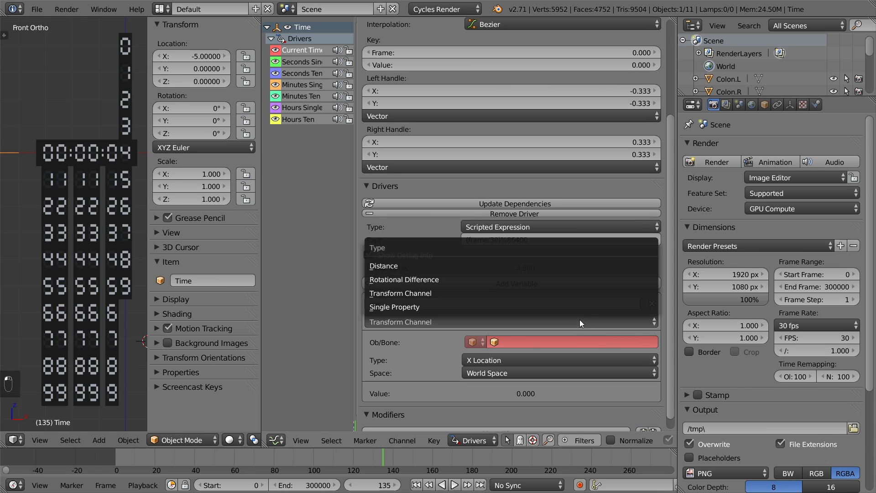
click(576, 309)
click(477, 342)
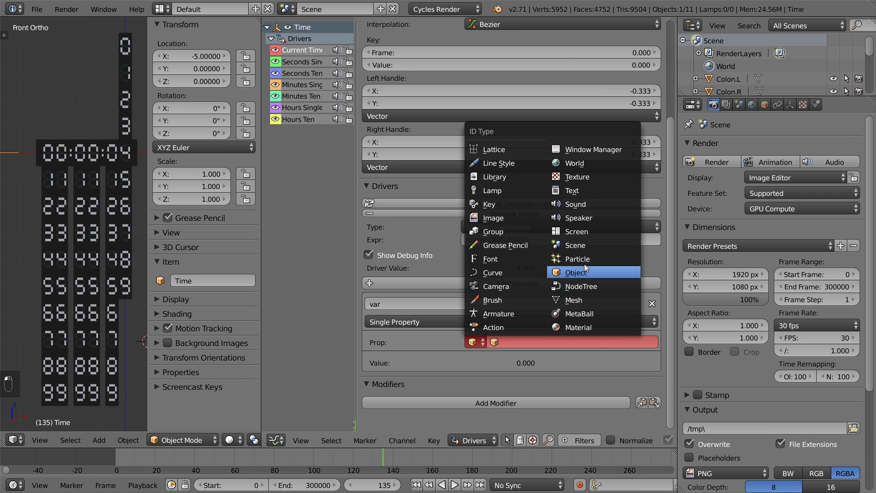
click(594, 245)
click(547, 342)
click(536, 357)
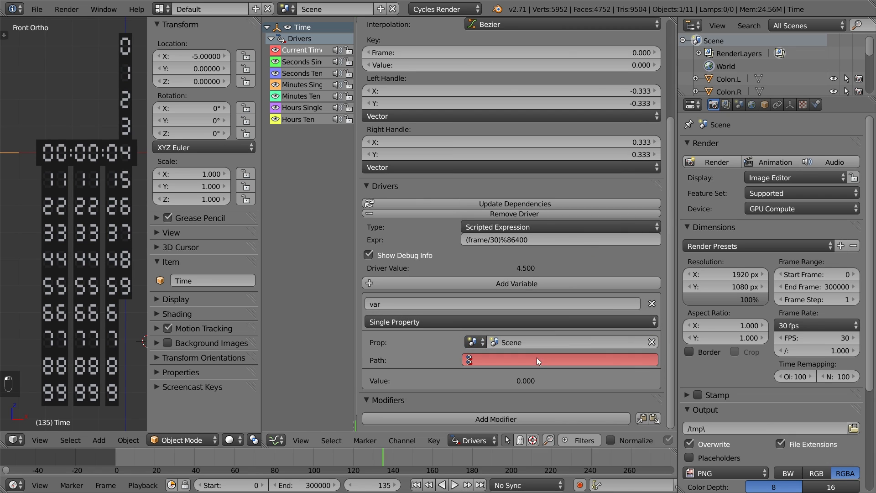
text(render.fps)
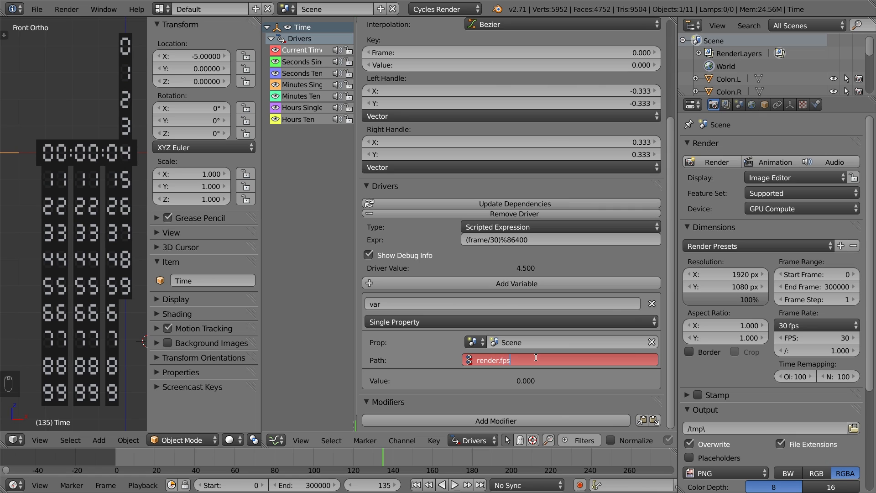
key(Return)
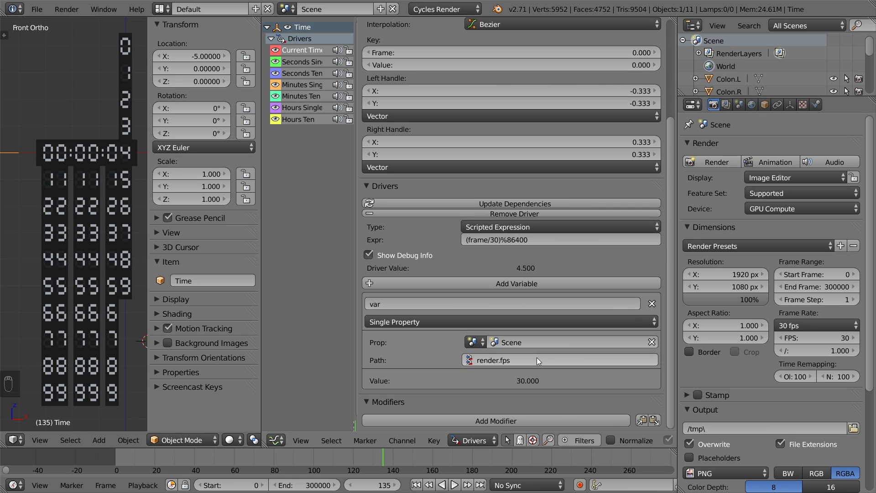
Rename the driver variable to fps and change the expression to (frame/fps)%86400.
click(522, 304)
text(fps)
key(Return)
click(496, 240)
click(496, 240)
key(BackSpace)
key(BackSpace)
text(fps)
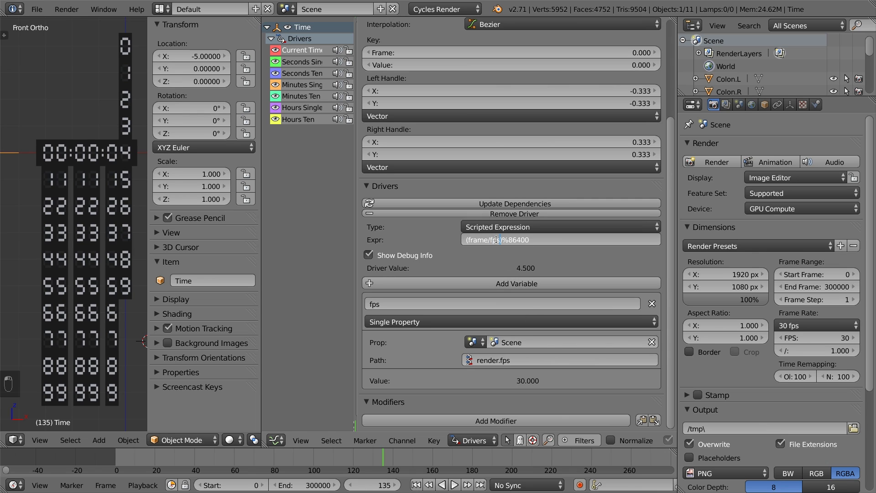
key(Return)
Try other values such as 3.3 and 4.5 for the frame rate base, and restore it to 1.
click(808, 350)
text(3.3)
key(Return)
drag(808, 352, 835, 351)
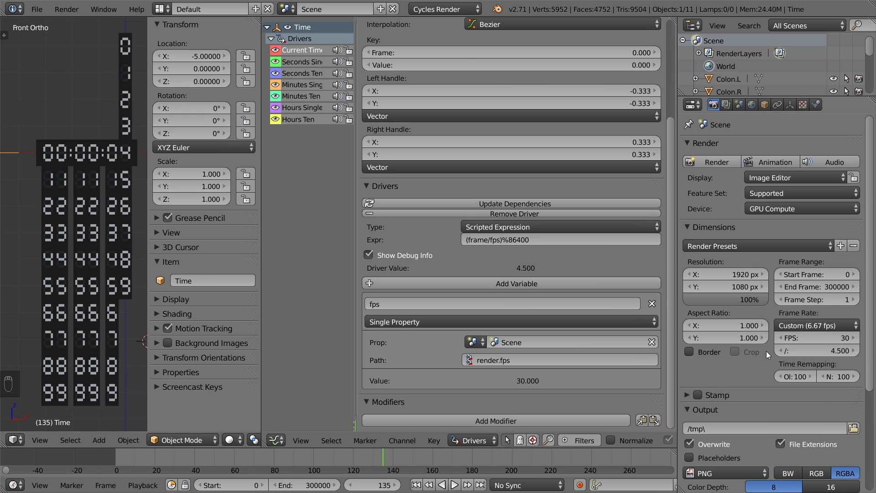
mouse_move(811, 349)
mouse_down()
mouse_move(828, 349)
mouse_move(811, 348)
mouse_up()
click(820, 349)
text(1)
key(Return)
Copy the frame rate base's data path and add a second driver variable reading render.fps_base from the Scene.
right_click(778, 353)
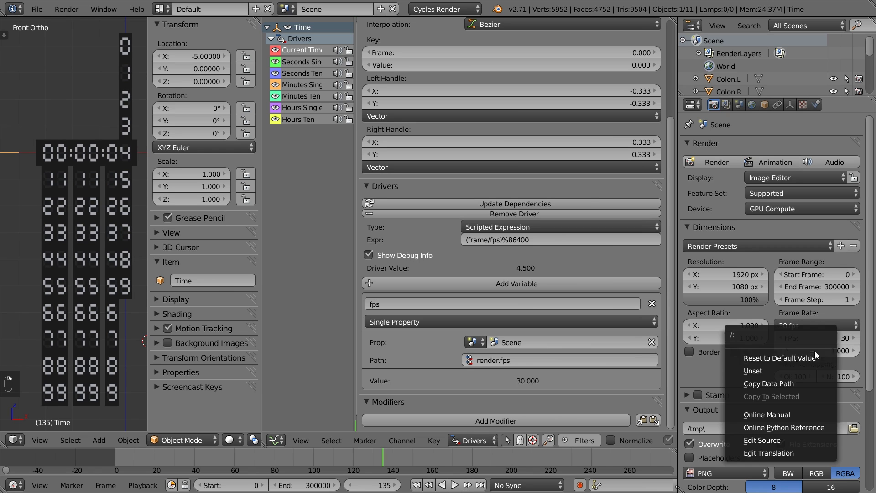
click(780, 384)
click(494, 282)
scroll(490, 292, down, 5)
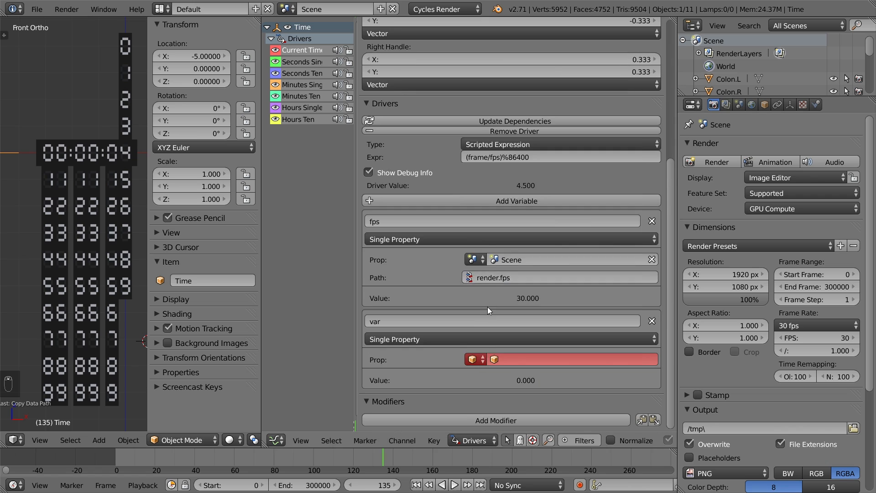
click(477, 359)
click(573, 267)
click(524, 359)
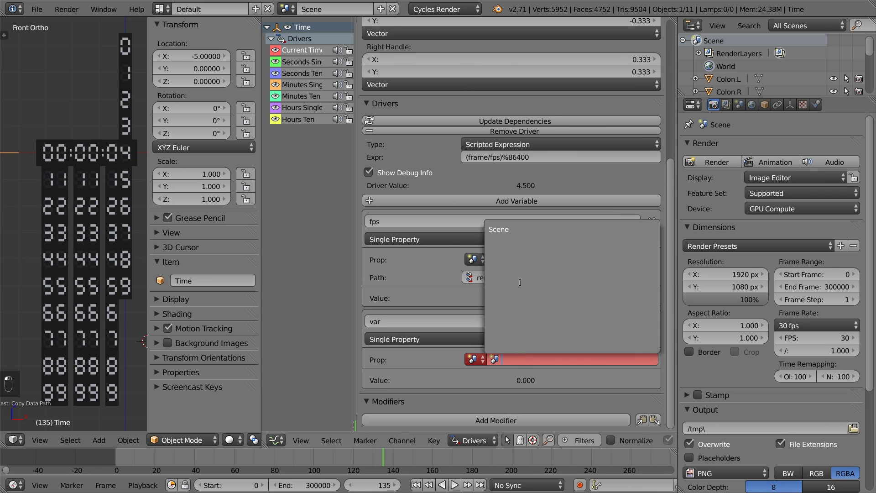
click(519, 232)
key(ctrl+v)
Rename the second driver variable to base and change the Current Time expression to (frame/(fps/base))%86400.
click(478, 321)
text(base)
key(Return)
double_click(502, 157)
text(/base))
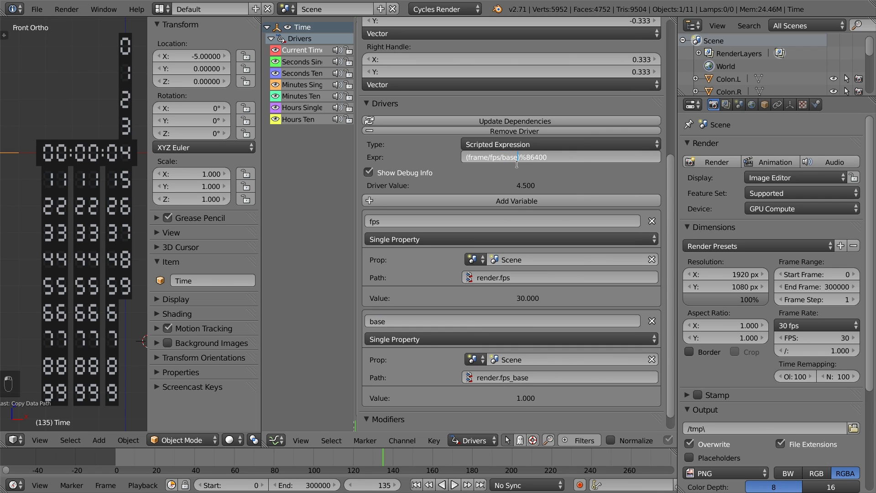
key(ctrl+Left)
key(ctrl+Left)
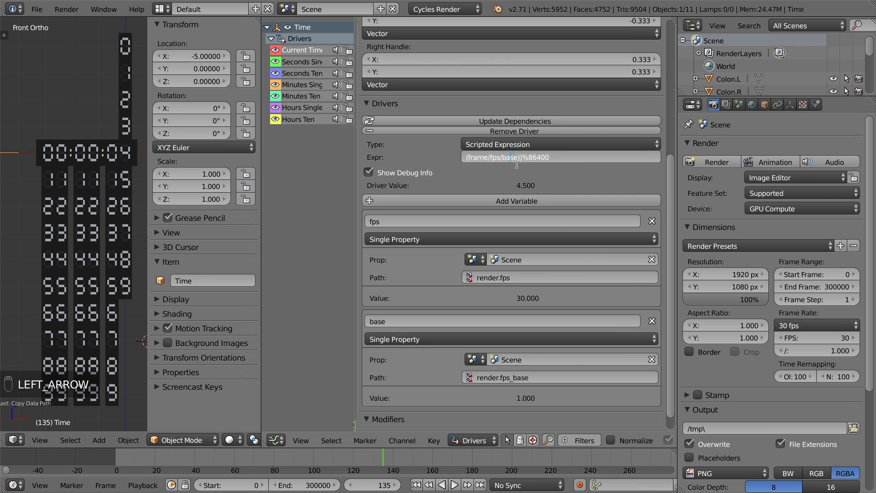
text(()
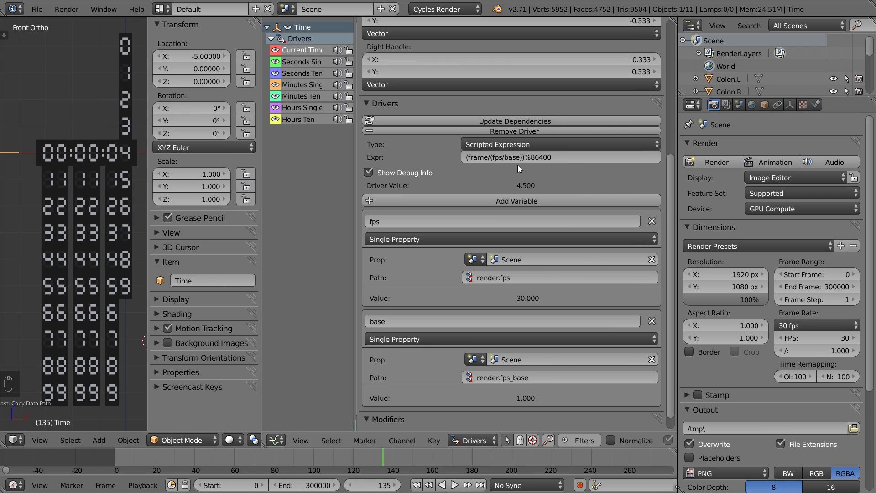
key(Return)
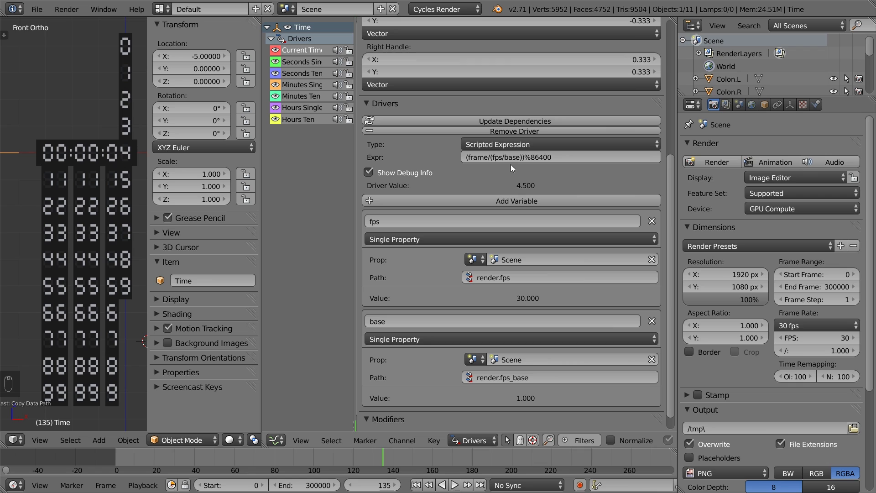
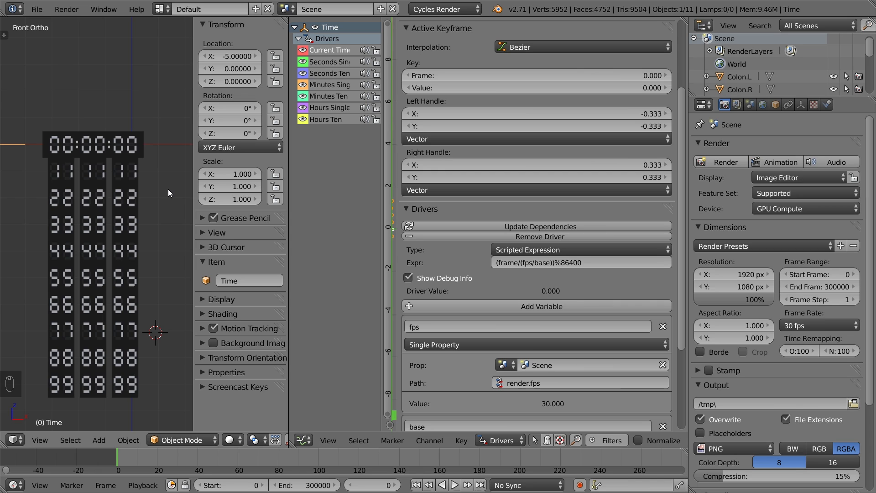
Add a sphere empty at the scene's center, using the centered 3D cursor, and name it Clock.
key(shift+s)
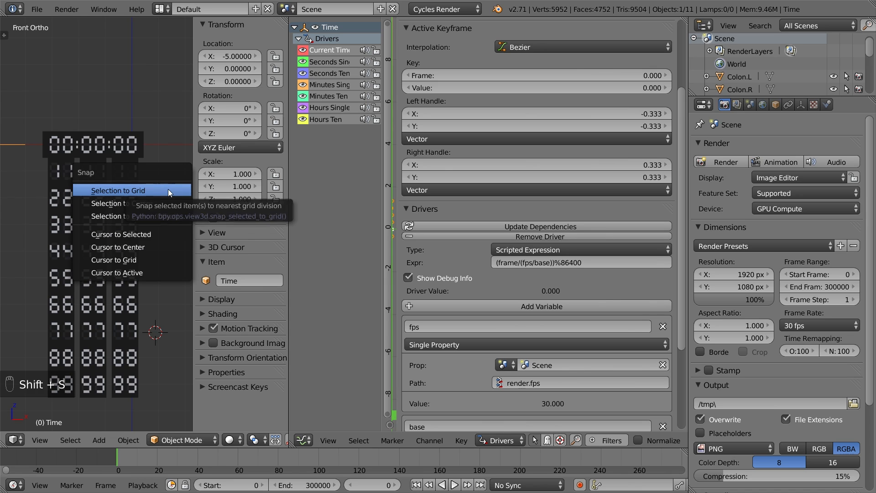
click(155, 242)
key(shift+a)
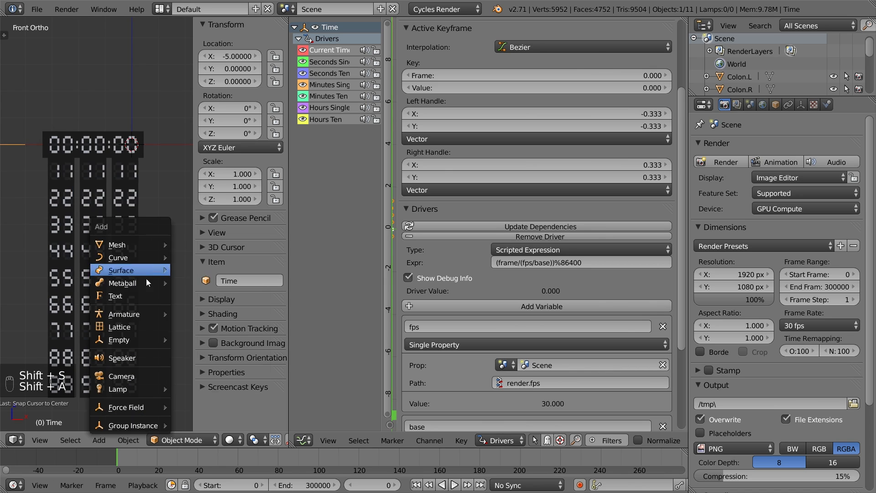
mouse_move(158, 339)
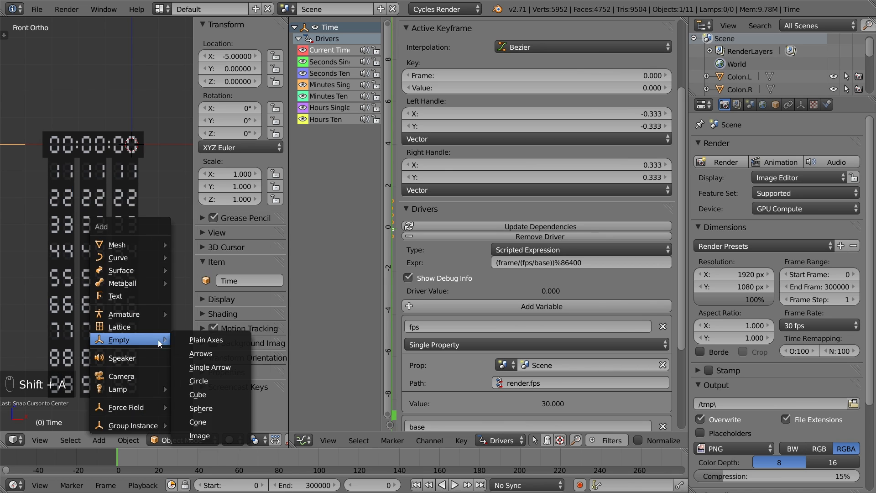
click(199, 408)
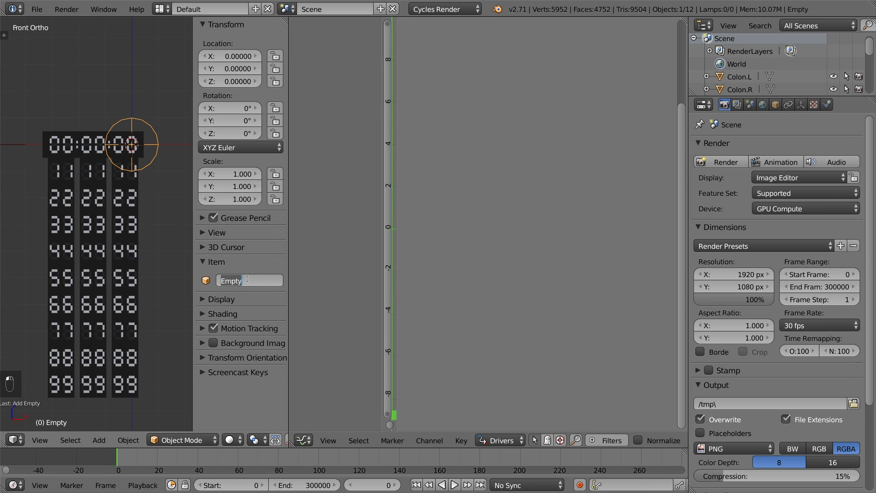
text(Clock)
key(Return)
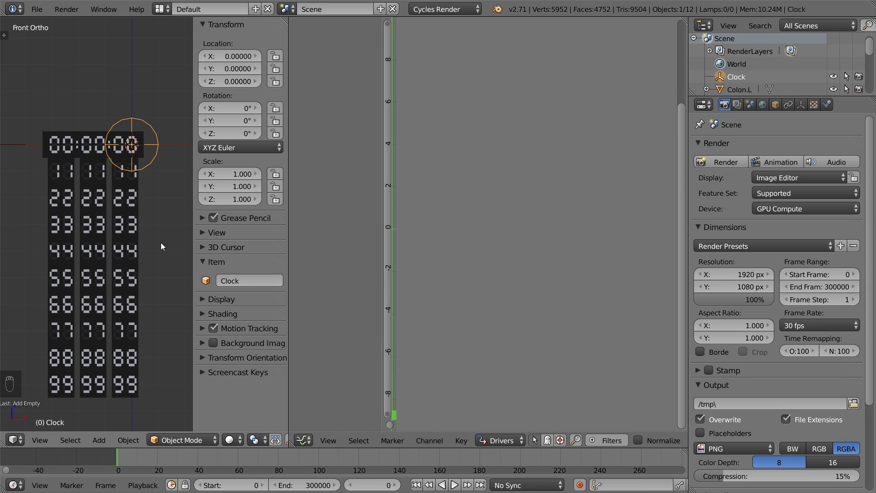
Move the Clock empty 2 units along the X axis.
key(g)
key(x)
key(2)
key(Return)
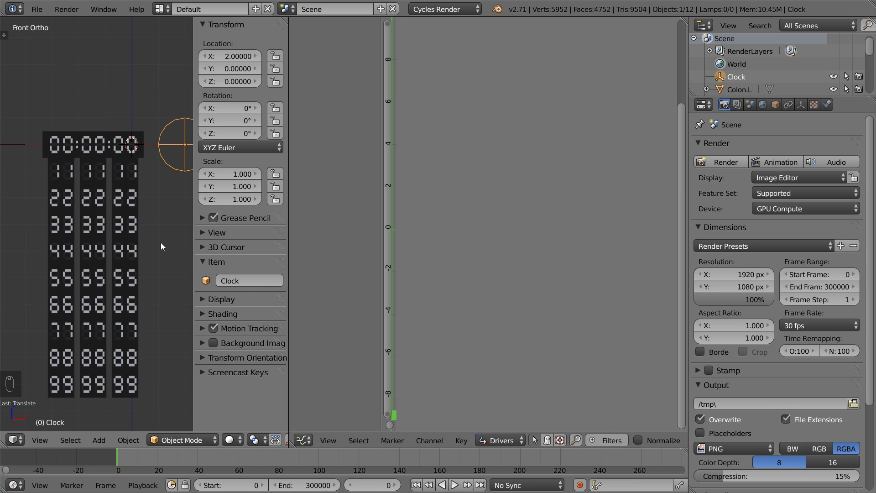
Add a custom property named Hours to the Clock empty, with value 0 and maximum 23.
click(775, 105)
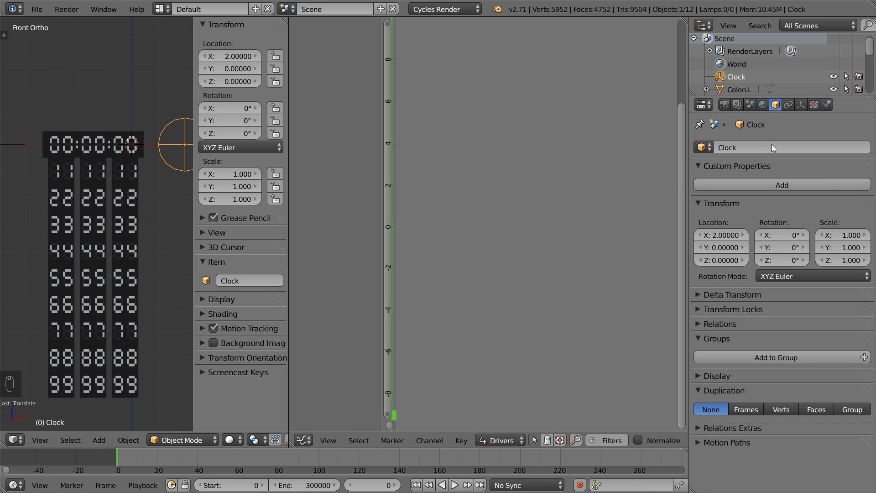
click(777, 183)
click(825, 204)
click(835, 218)
text(Hours)
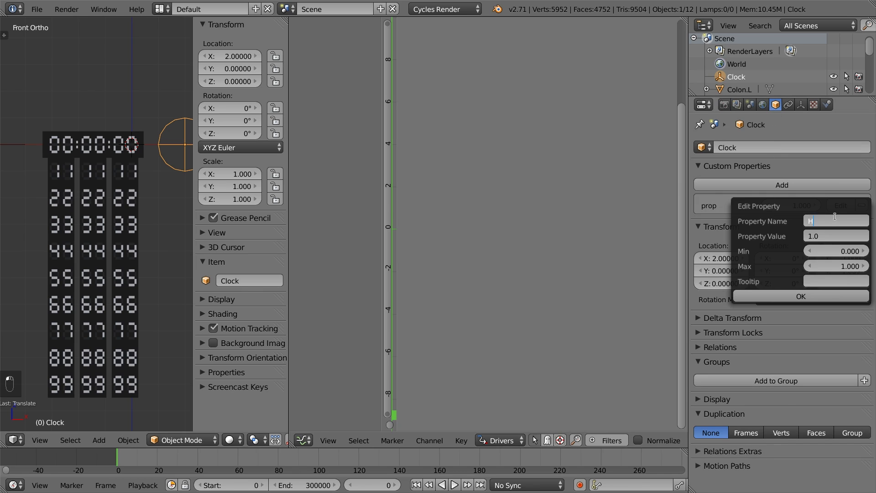
key(Tab)
text(0)
key(Tab)
key(Tab)
text(23)
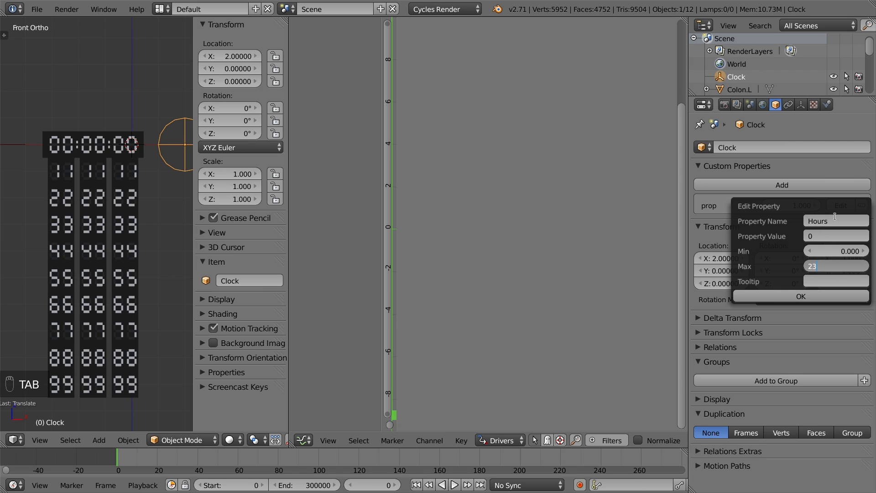
key(Tab)
click(807, 295)
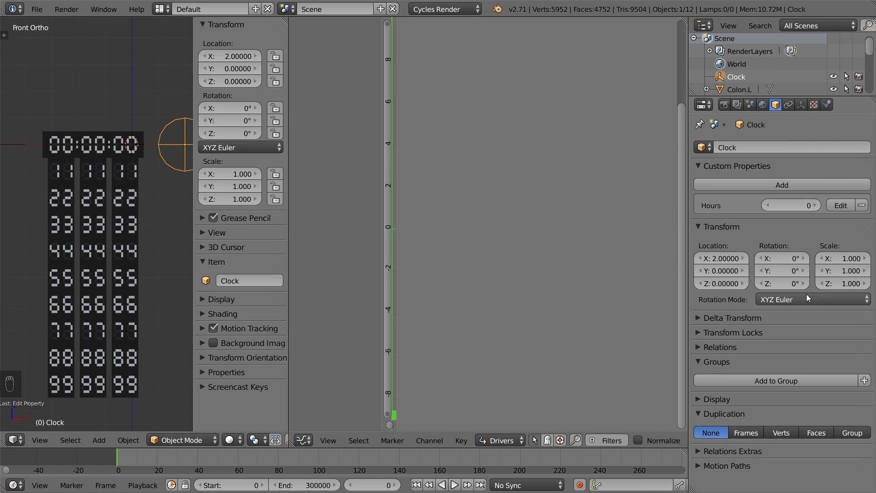
Add a custom property named Minutes to the Clock empty, with value 0 and maximum 59.
click(831, 185)
click(831, 228)
click(832, 244)
text(Minutes)
key(Tab)
text(0)
key(Tab)
key(Tab)
text(59)
key(Return)
click(811, 318)
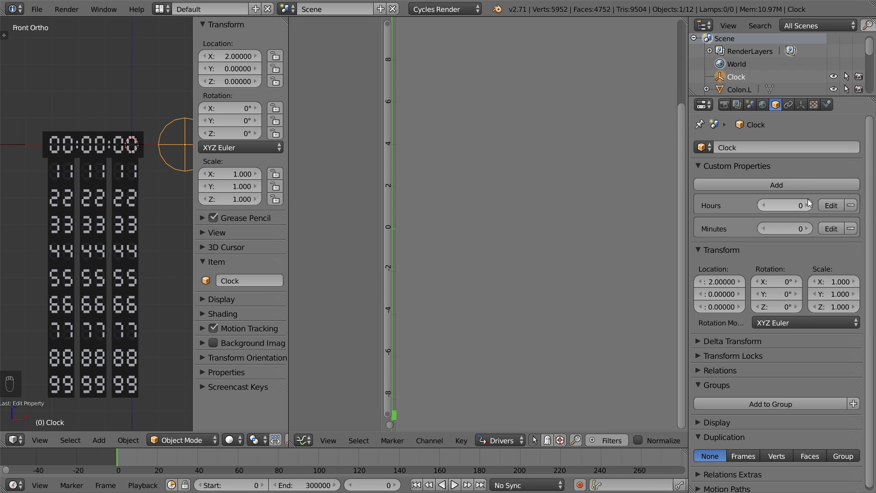
Add a custom property named Seconds to the Clock empty, with value 0 and maximum 59.
click(812, 185)
click(833, 252)
click(829, 266)
text(Seconds)
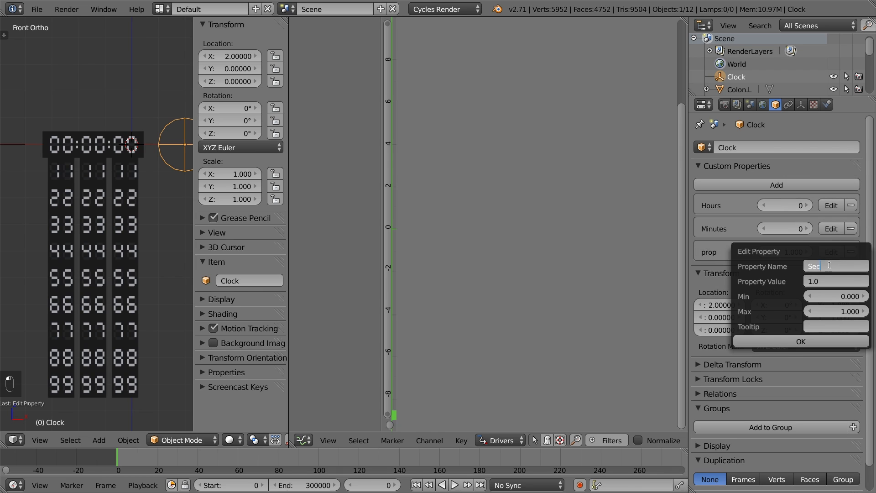
key(Tab)
text(0)
key(Tab)
key(Tab)
text(59)
key(Return)
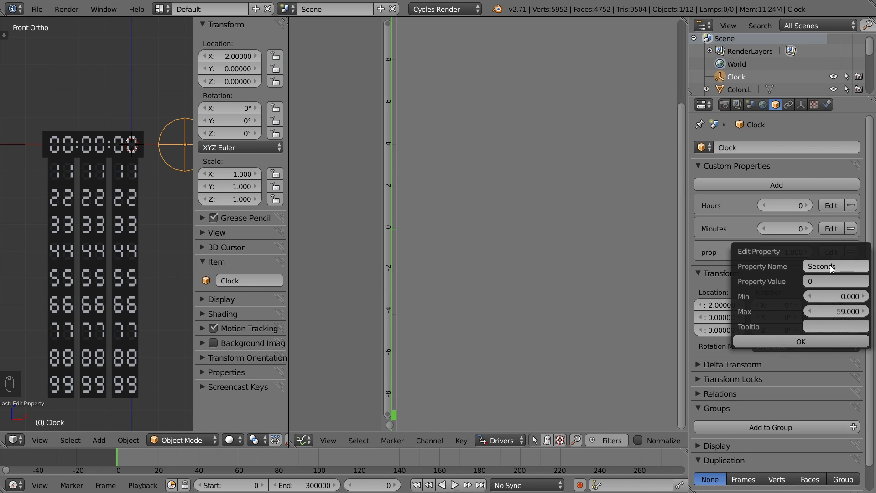
click(808, 341)
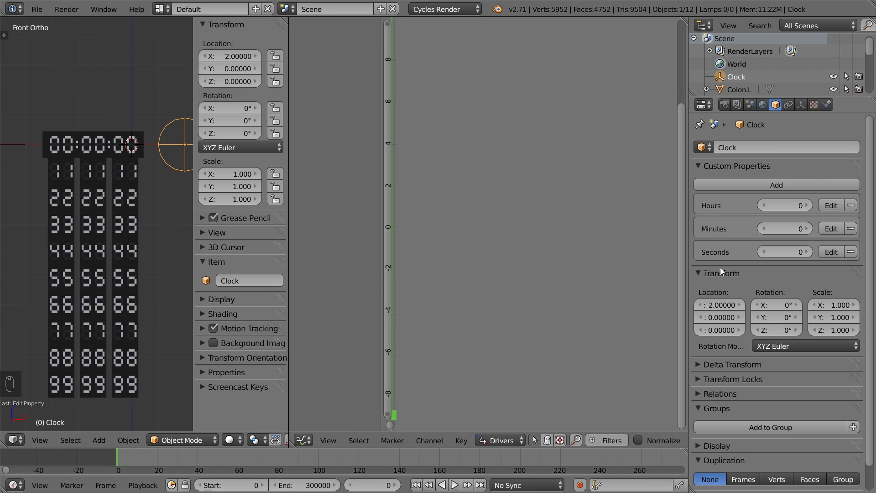
Add a driver variable named hours to the Time empty's Current Time driver, reading ["Hours"] from the Clock object.
right_click(21, 144)
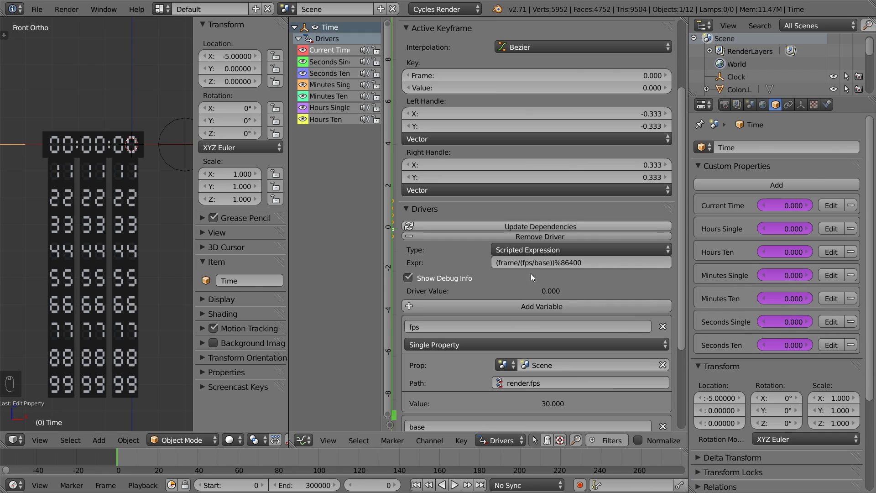
click(599, 306)
scroll(598, 338, down, 10)
click(595, 359)
click(593, 230)
click(591, 376)
text(["Hours"])
key(Return)
click(583, 324)
text(hours)
key(Return)
Add a driver variable named minutes to the Current Time driver, reading ["Minutes"] from the Clock object.
click(538, 102)
scroll(547, 228, down, 4)
click(553, 386)
click(538, 256)
click(549, 403)
text(["Minutes"])
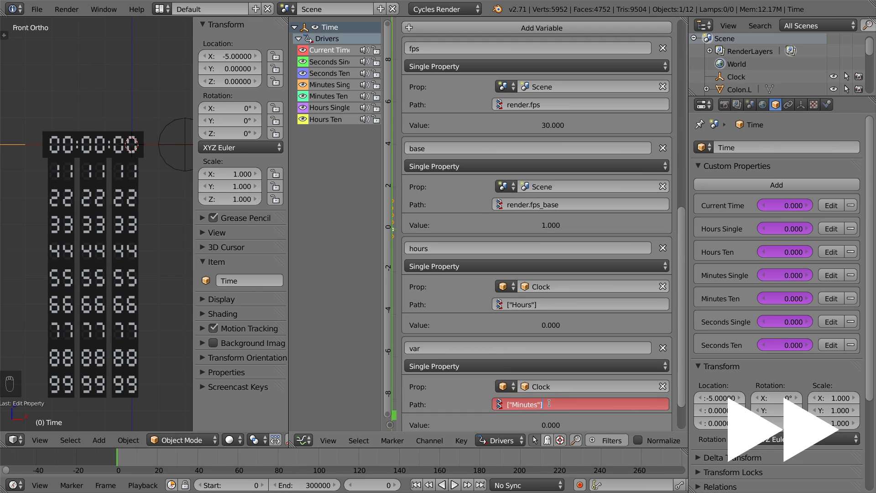
click(547, 347)
text(minutes)
key(Return)
Add a driver variable named seconds to the Current Time driver, reading ["Seconds"] from the Clock object.
click(536, 28)
scroll(548, 182, down, 5)
click(566, 360)
click(548, 230)
click(566, 377)
text(["Seconds"])
key(Return)
click(565, 321)
text(seconds)
key(Return)
Enclose the (frame/(fps/base)) part of the Current Time driver expression in an extra pair of parentheses before %86400.
scroll(548, 274, up, 8)
scroll(522, 231, up, 7)
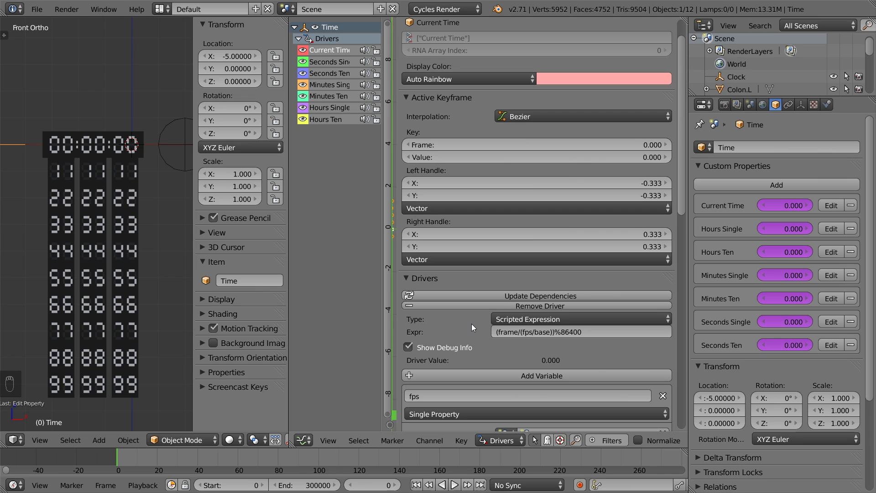
click(499, 332)
click(499, 334)
text(()
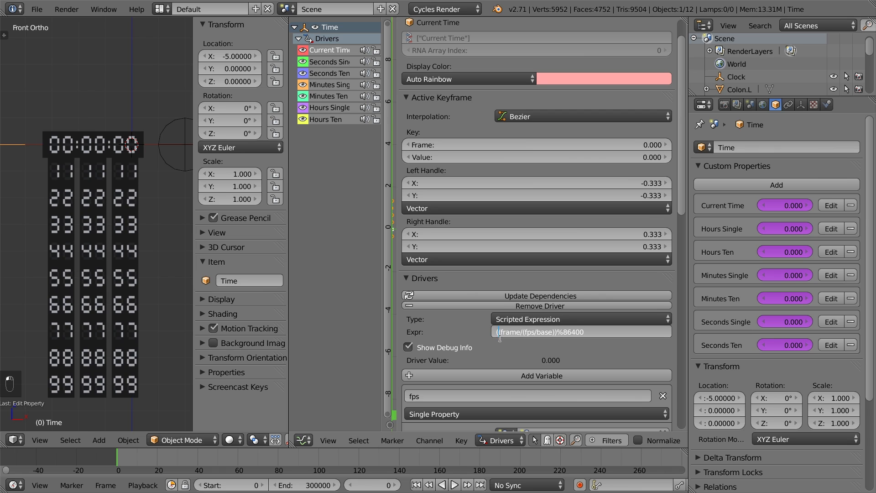
click(558, 333)
text())
key(Return)
Insert +seconds+(minutes*60)+(hours*3600) inside the outer parentheses of the Current Time driver expression.
click(562, 336)
text(+seconds)
text(+(minutes*60))
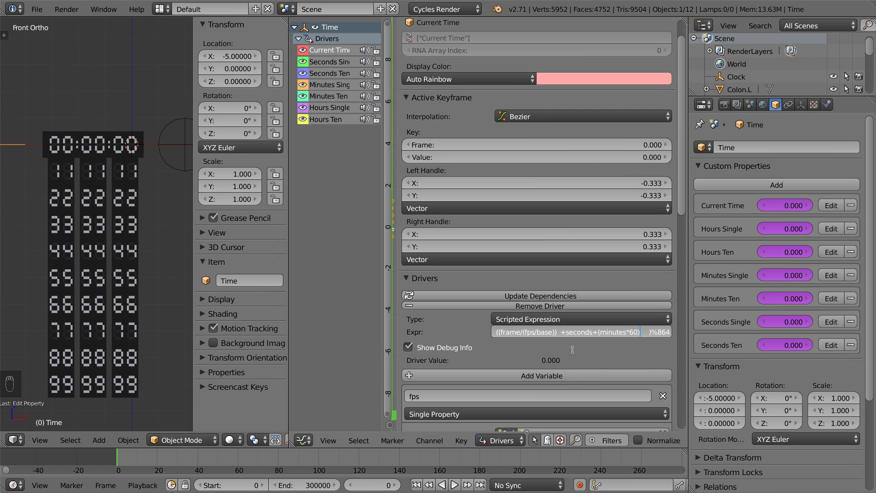
text(+(hours*36)
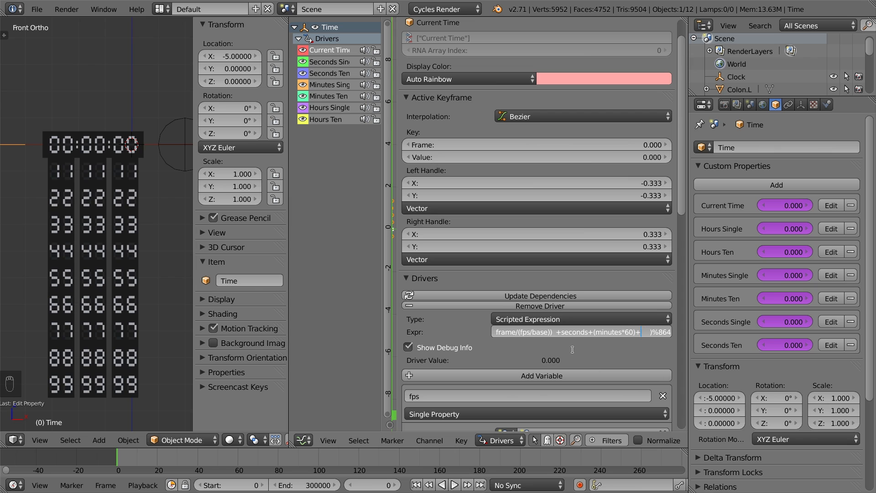
text(00))
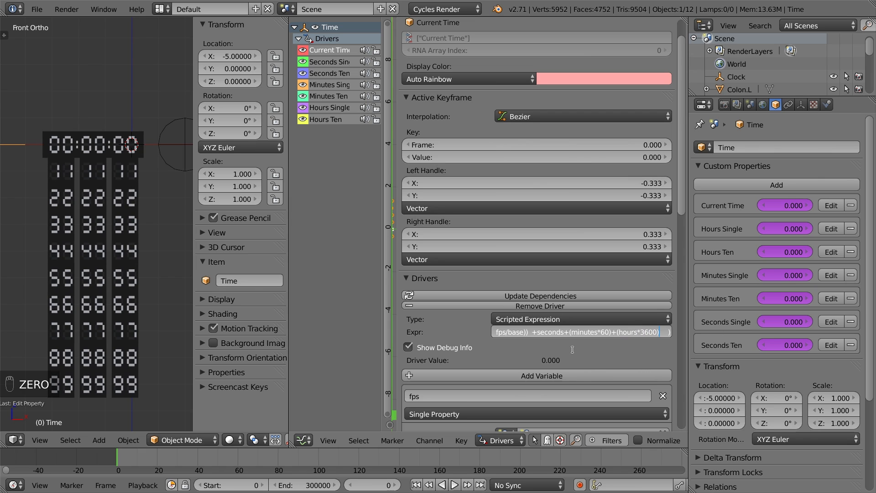
key(Return)
Add a fourth custom property to the Clock empty and name it Speed, keeping the value 1.0.
right_click(187, 145)
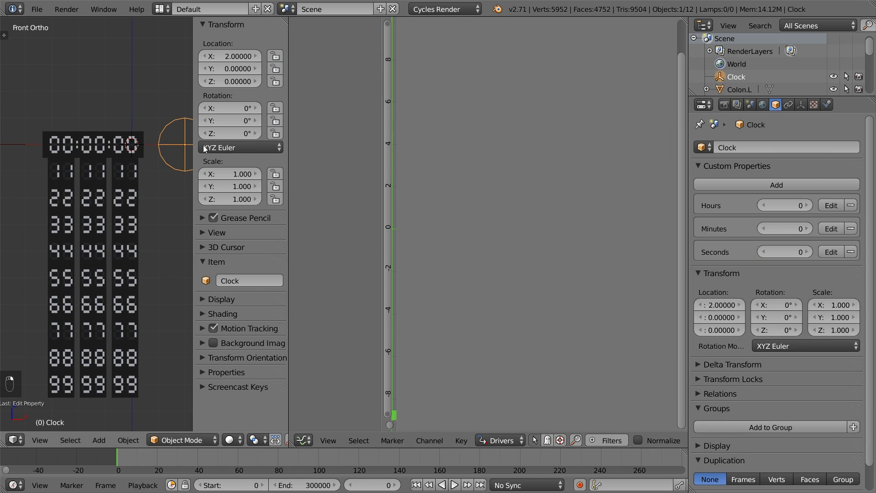
drag(784, 205, 775, 228)
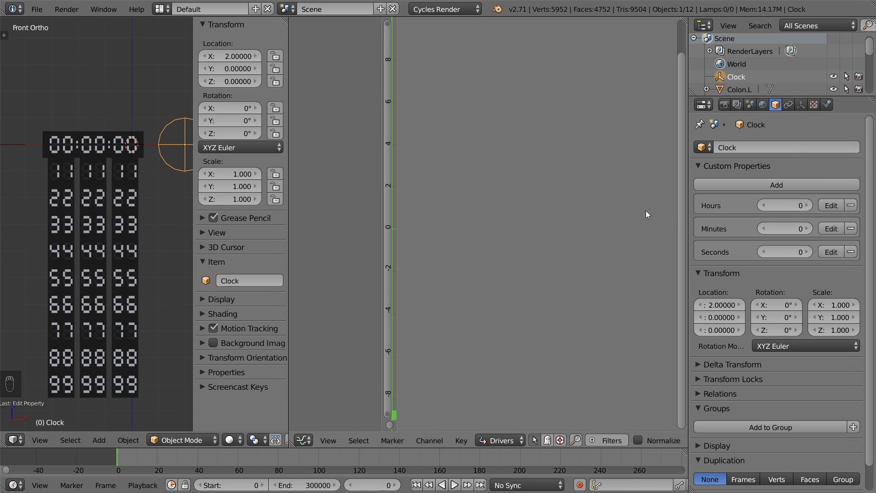
click(742, 187)
click(829, 272)
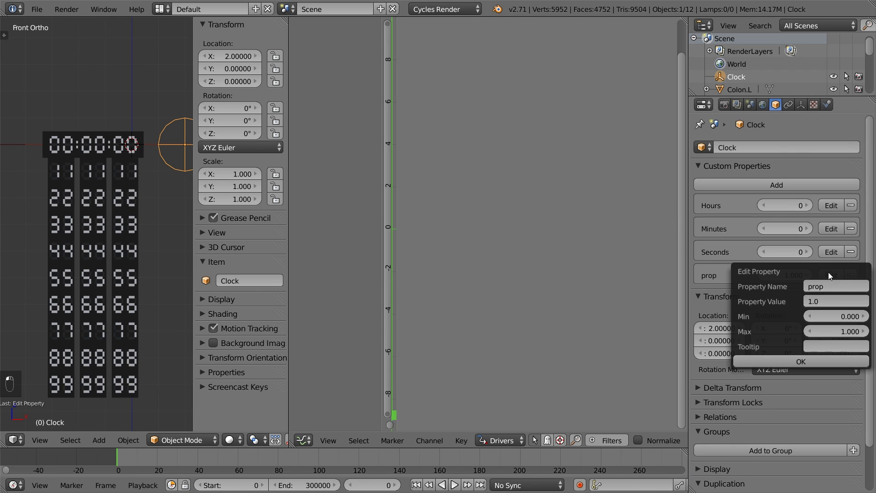
click(830, 286)
text(Speed)
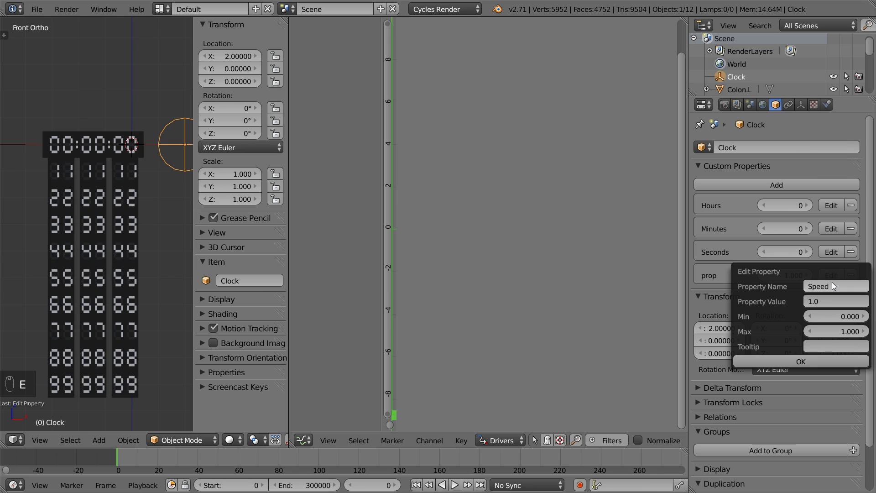
key(Return)
Set the Speed property's maximum to 1000000 and its minimum to -1000000.
click(838, 328)
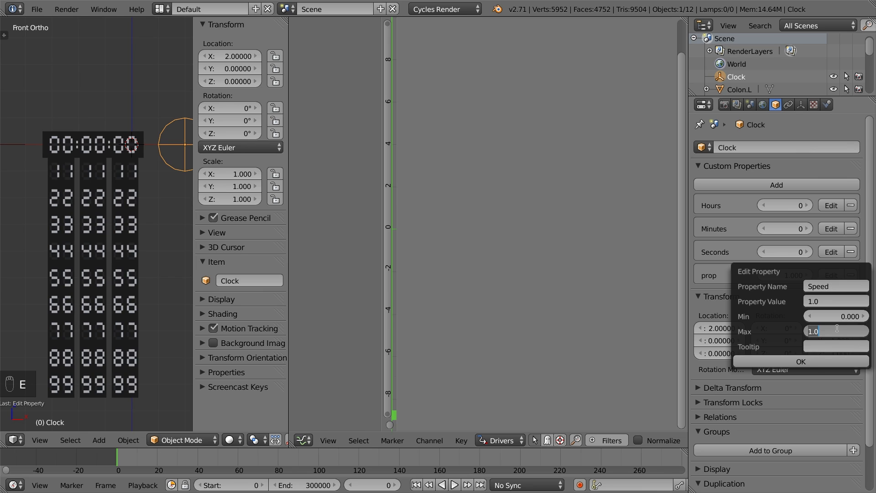
text(1000000)
key(Return)
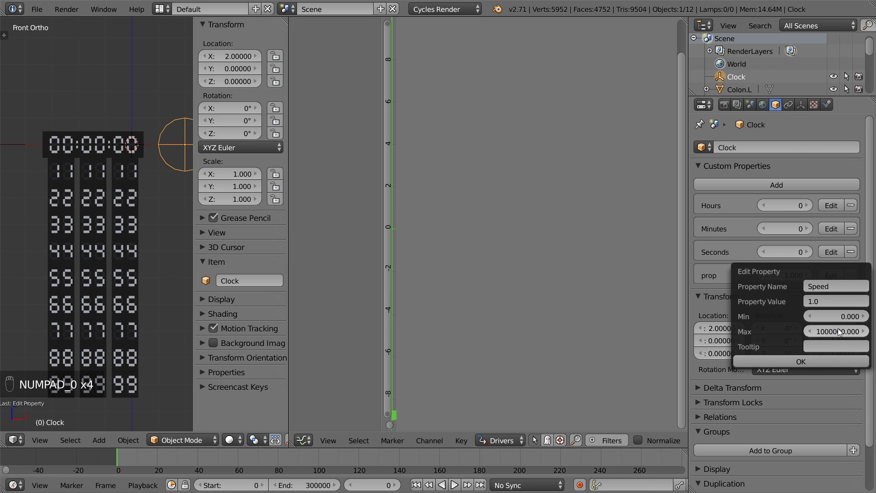
click(837, 316)
text(-1000000)
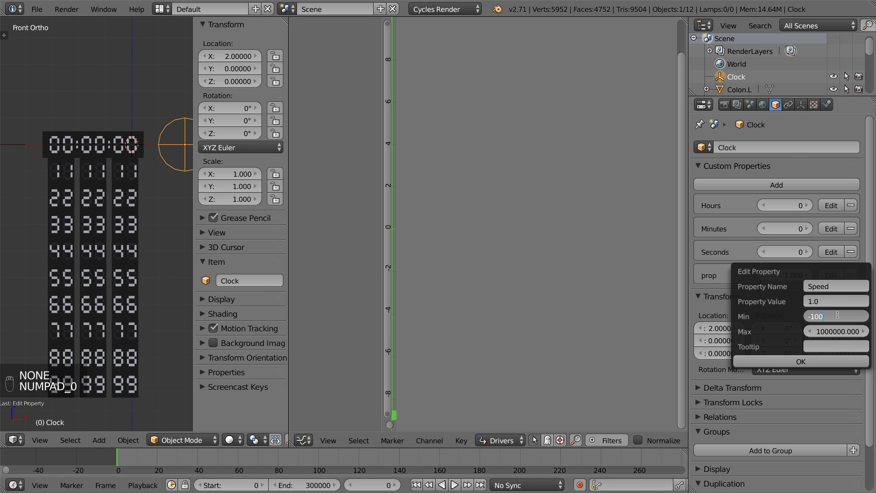
key(Return)
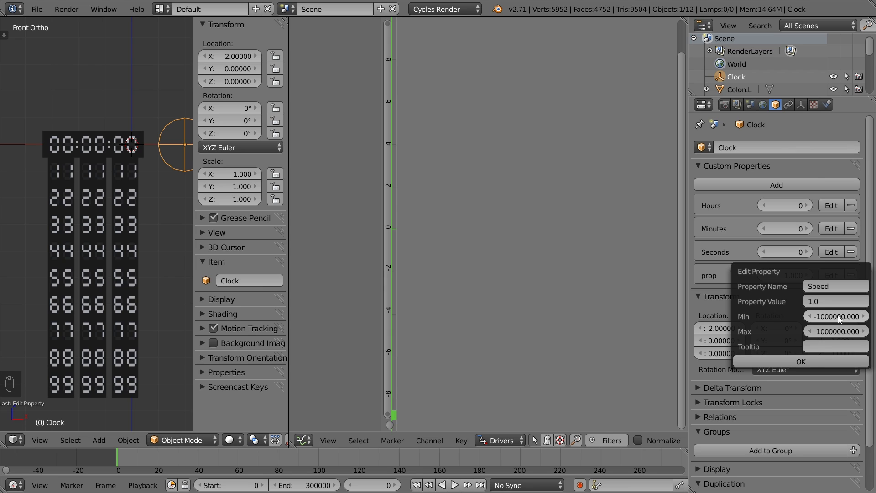
click(787, 359)
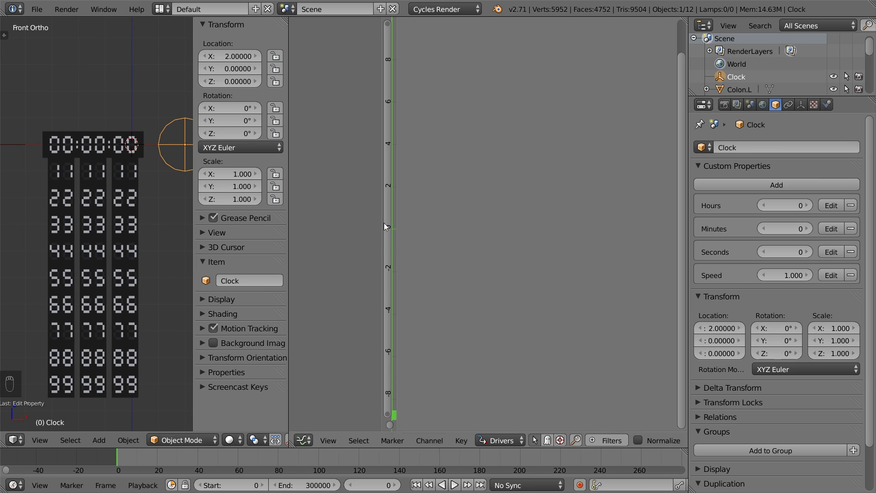
Add a driver variable named speed to the Time empty's Current Time driver, reading ["Speed"] from the Clock object.
right_click(21, 144)
click(505, 374)
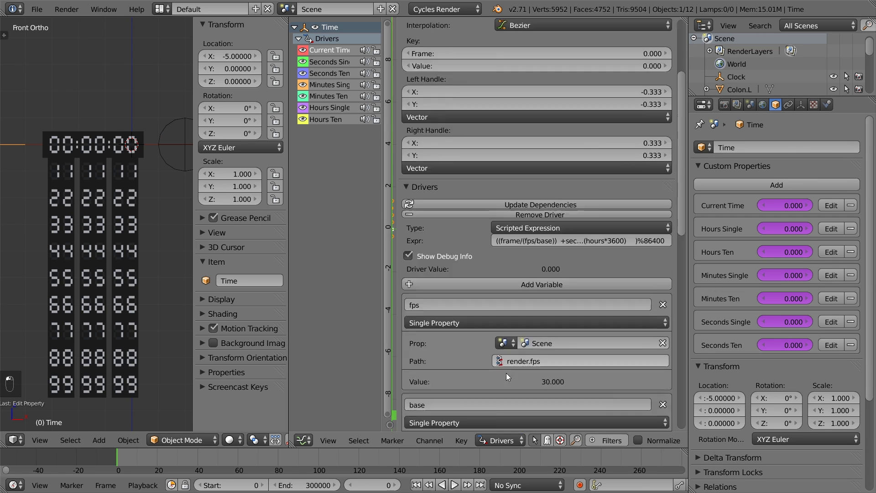
scroll(505, 373, down, 6)
click(539, 385)
text(cl)
key(Return)
click(543, 402)
text(["Speed"])
key(Return)
click(540, 351)
text(speed)
key(Return)
Multiply the (frame/(fps/base)) term of the Current Time driver expression by speed, grouping the product in parentheses.
scroll(540, 350, up, 20)
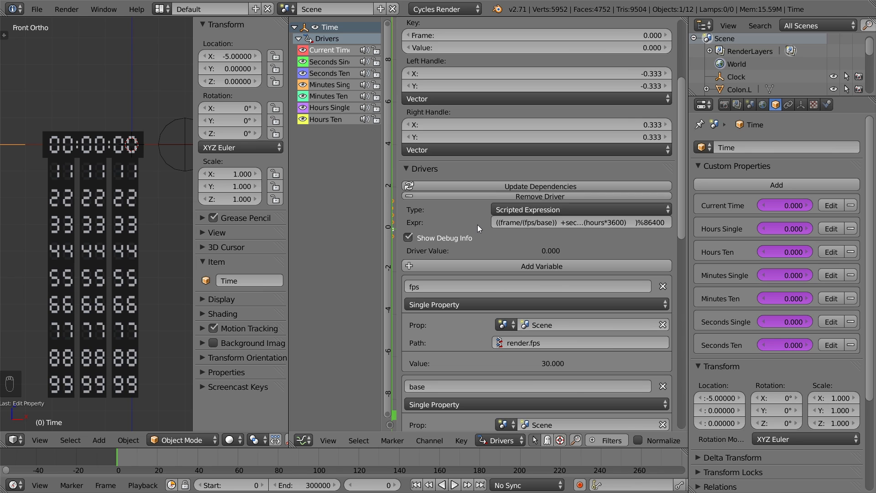
click(502, 223)
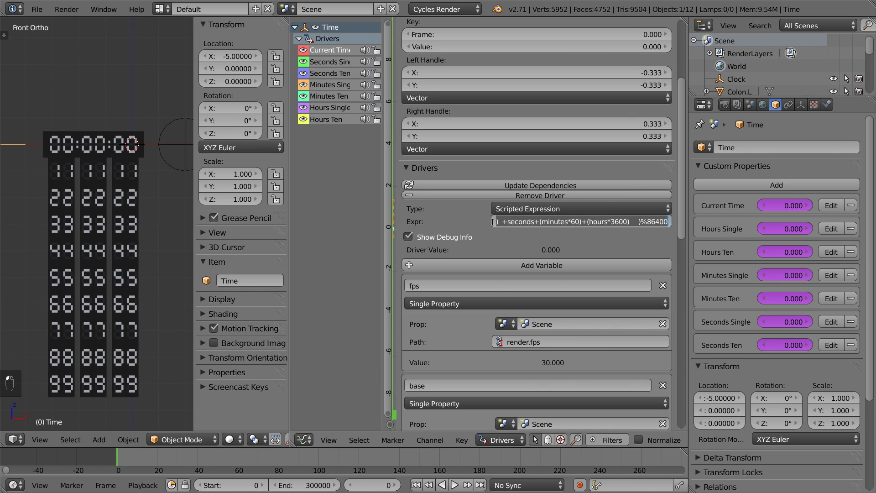
mouse_move(496, 223)
mouse_down()
mouse_move(453, 223)
mouse_move(485, 223)
mouse_up()
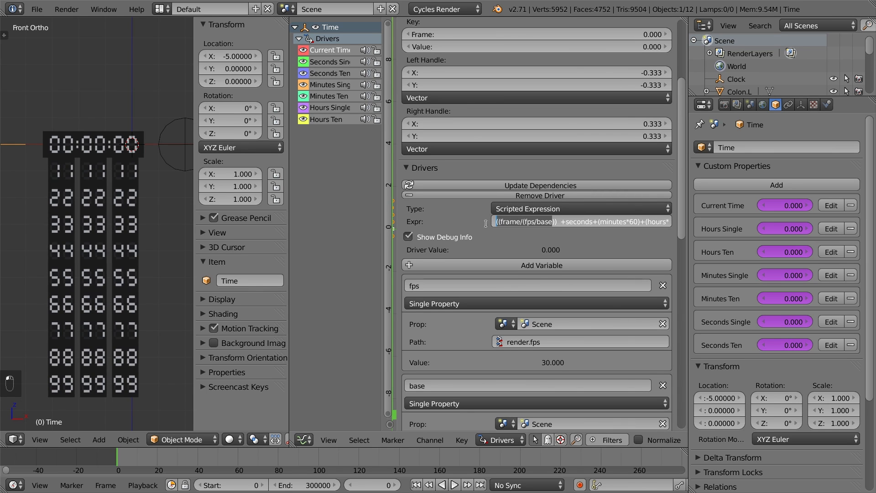
click(496, 222)
text(()
click(560, 223)
text(*s)
text(peed)
key(Return)
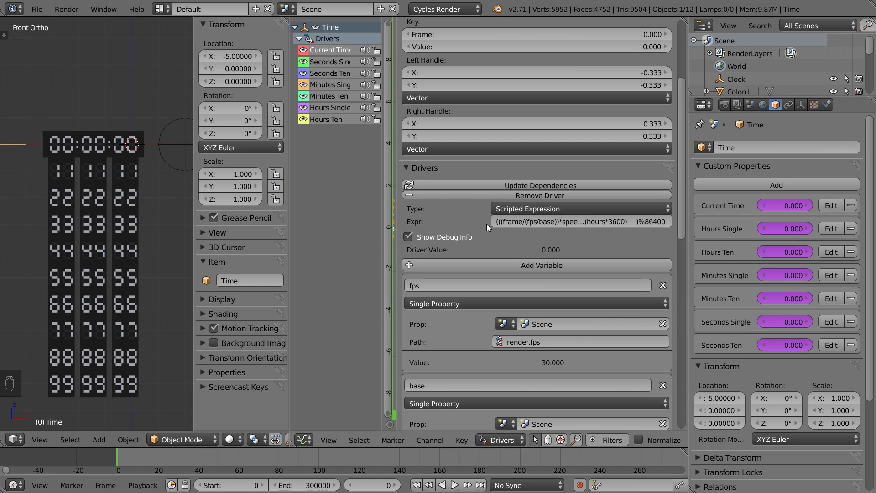
Select the Clock empty and play the animation briefly to check the clock at Speed 1.
right_click(174, 167)
key(alt+a)
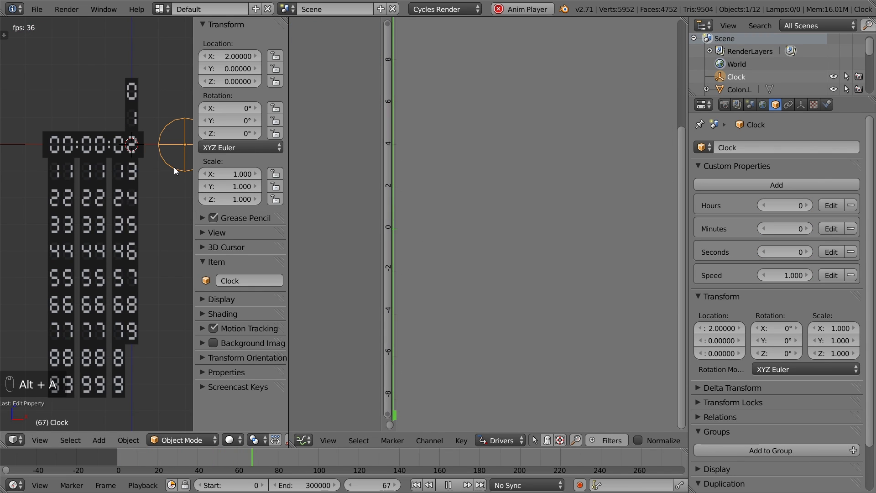
key(alt+a)
Set the Clock's Speed to 10 and play the animation briefly.
click(782, 276)
key(Return)
key(alt+a)
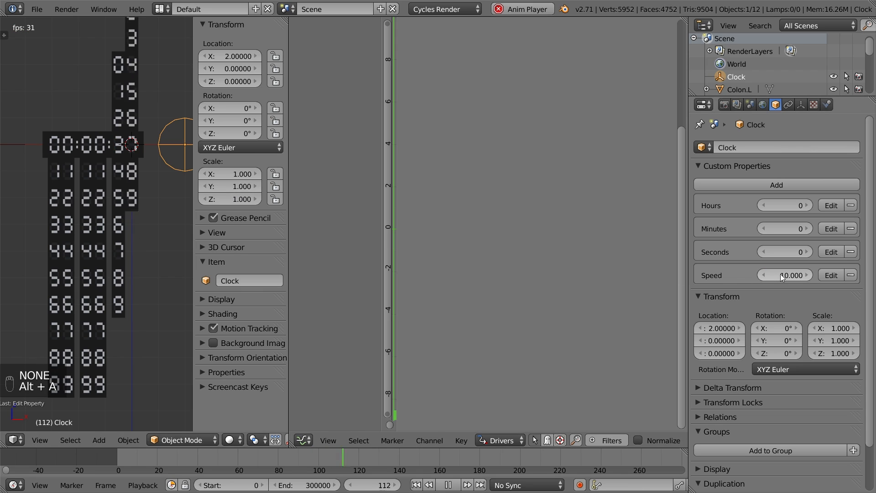
key(alt+a)
Set the Clock's Speed to 0.1 and play the animation briefly.
click(782, 276)
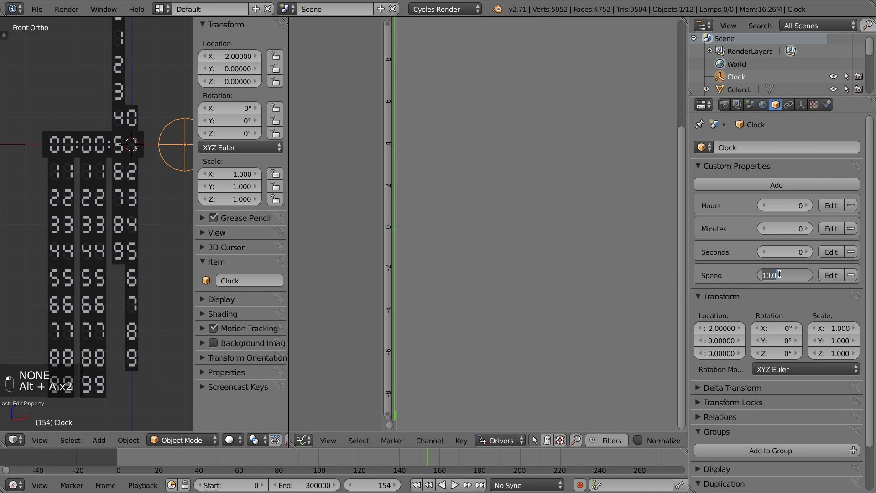
text(0.1)
key(Return)
key(alt+a)
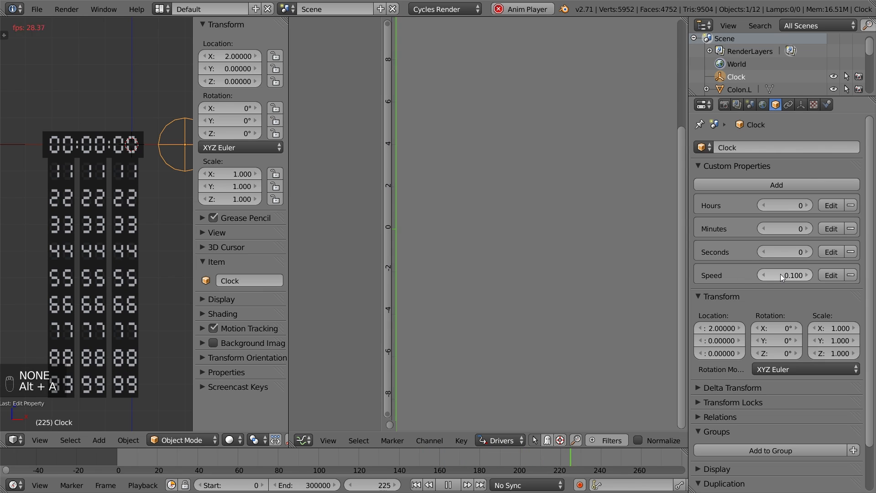
key(alt+a)
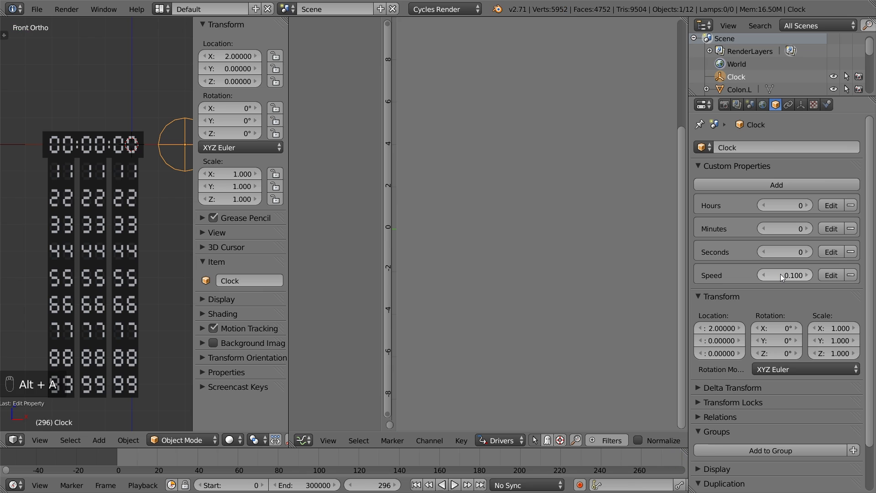
Set the Clock's Speed to -1 and play the animation briefly.
click(780, 273)
key(BackSpace)
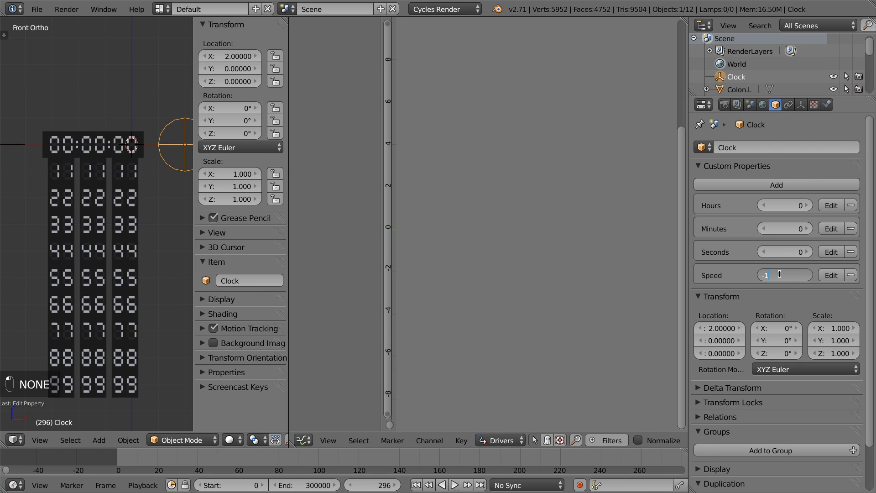
text(-1)
key(Return)
key(alt+a)
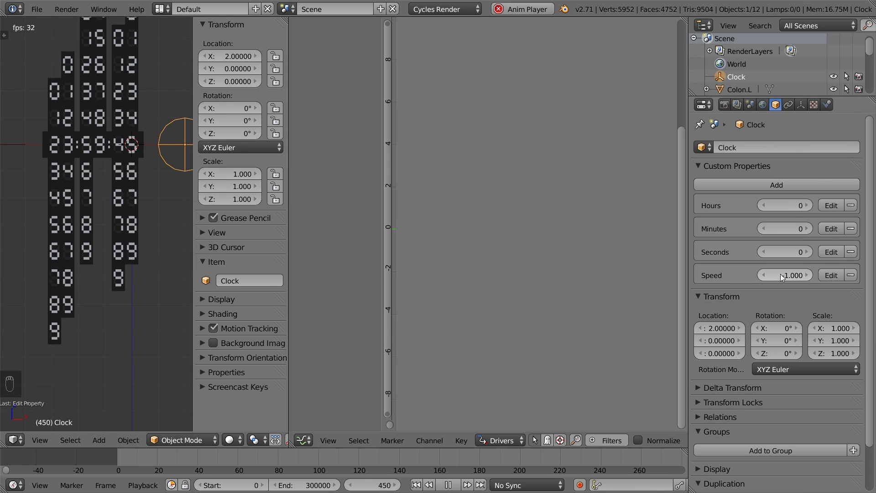
key(alt+a)
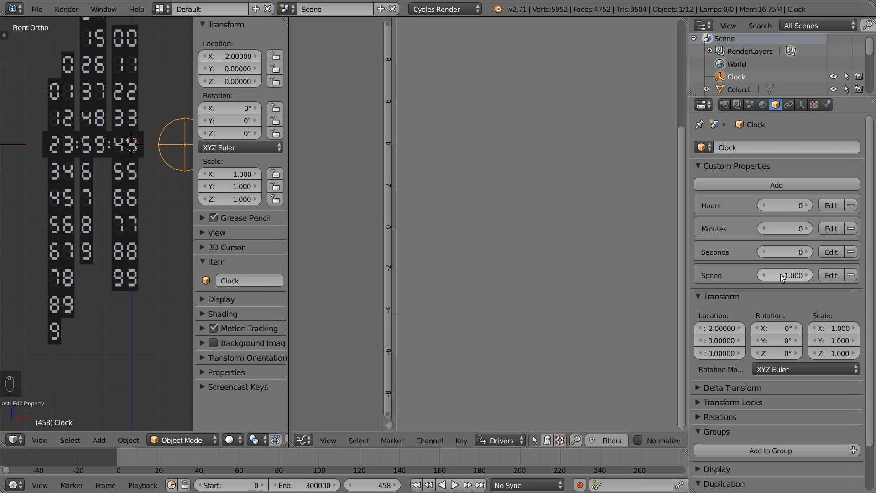
Set the Clock's Speed to 0, play the animation, and raise Speed to about 1.56 during playback before stopping.
ctrl+scroll(780, 274, down, 1)
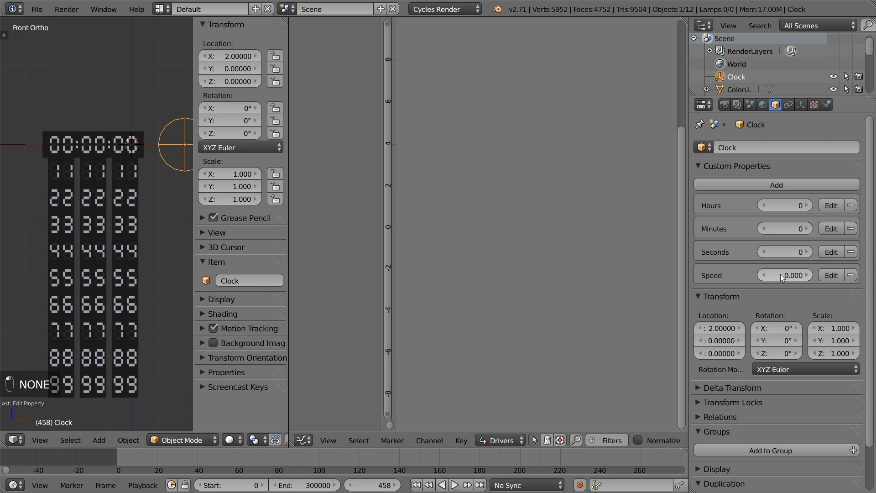
key(alt+a)
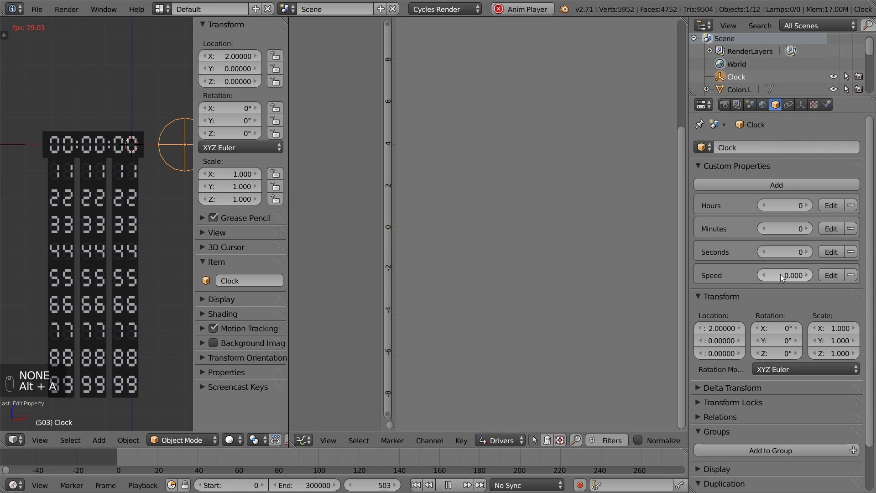
drag(780, 274, 844, 274)
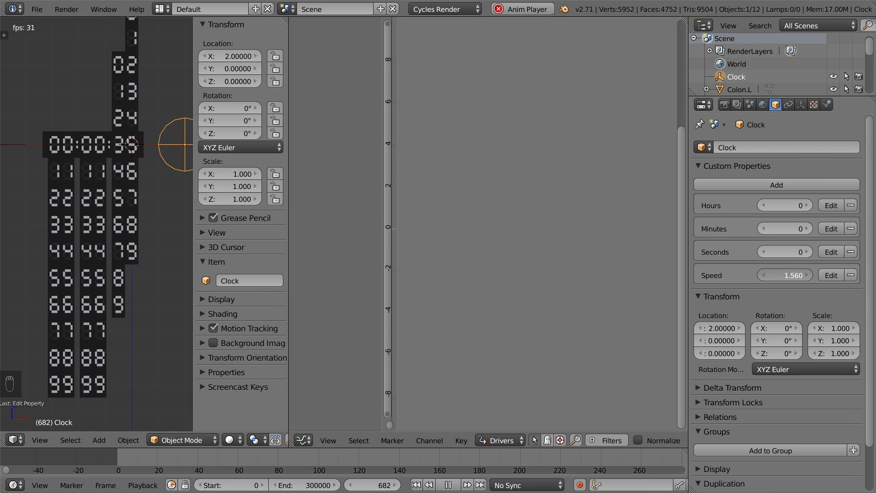
key(alt+a)
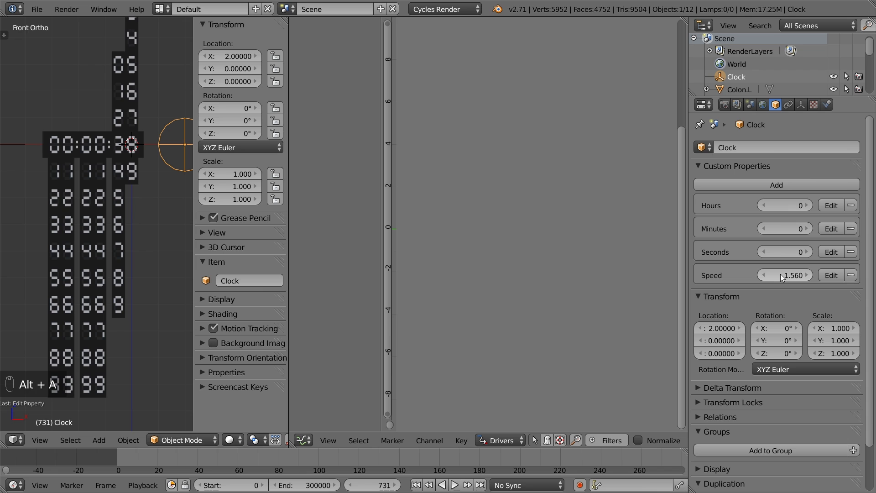
Reset the Clock's Speed to 1 and play the animation briefly from frame 0.
key(BackSpace)
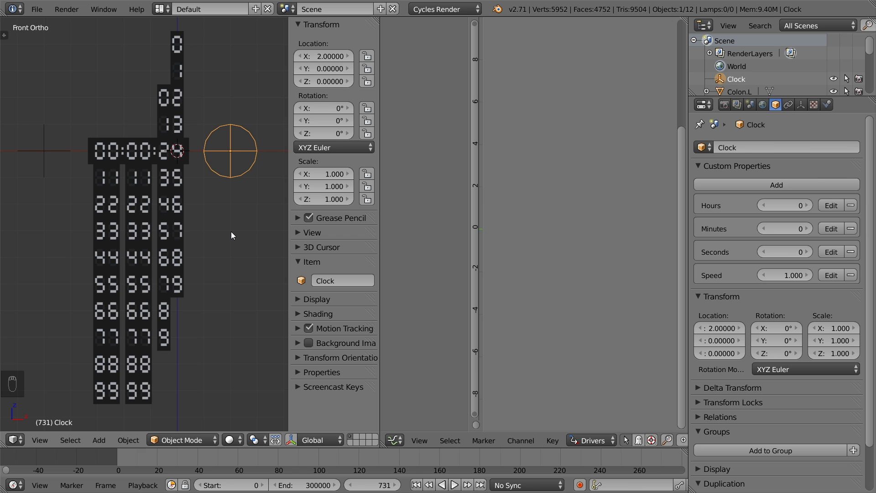
click(415, 484)
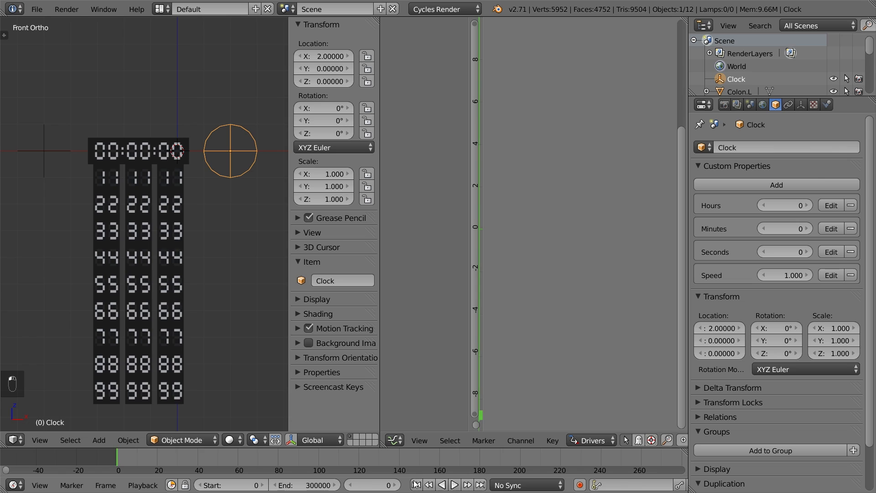
click(226, 247)
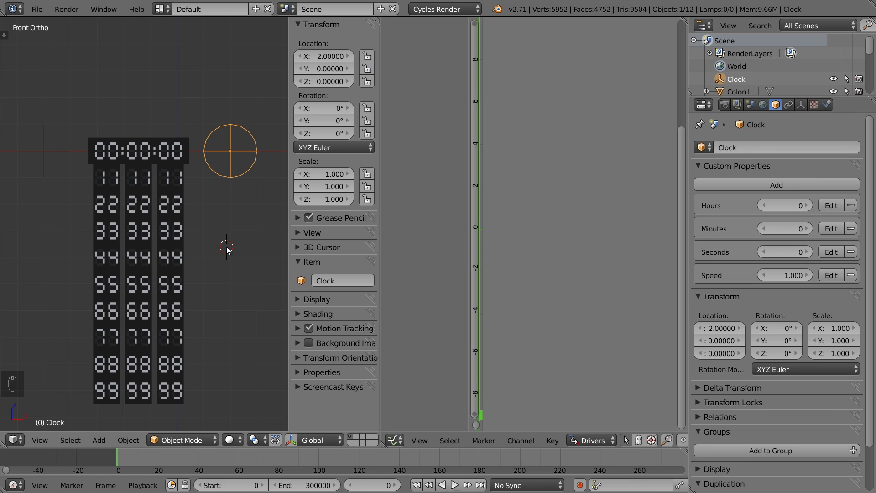
key(alt+a)
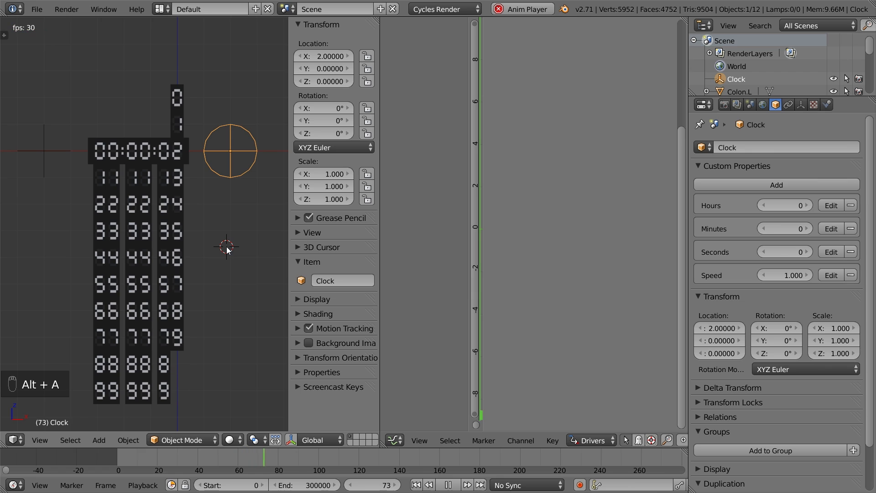
key(alt+a)
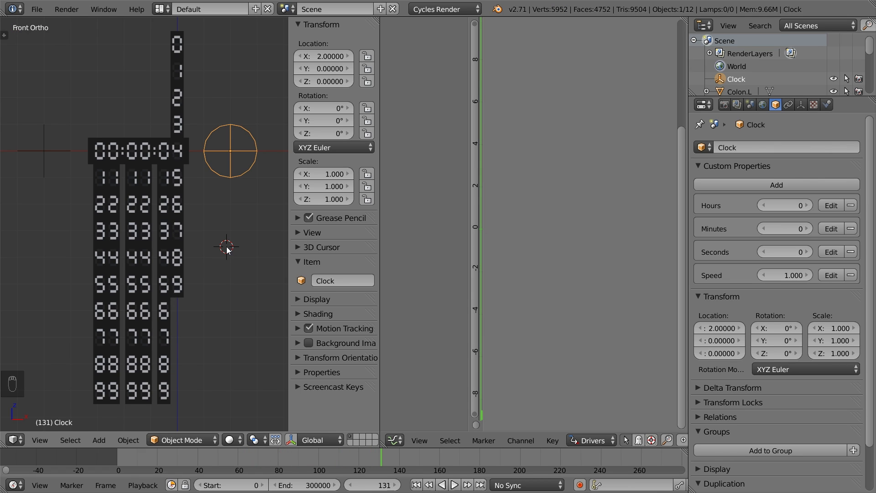
Split off a shallow 3D view framing only the clock's time row and play the animation briefly.
drag(3, 431, 54, 68)
scroll(113, 30, up, 4)
shift+middle_drag(35, 38, 165, 68)
shift+middle_drag(217, 154, 269, 161)
key(alt+a)
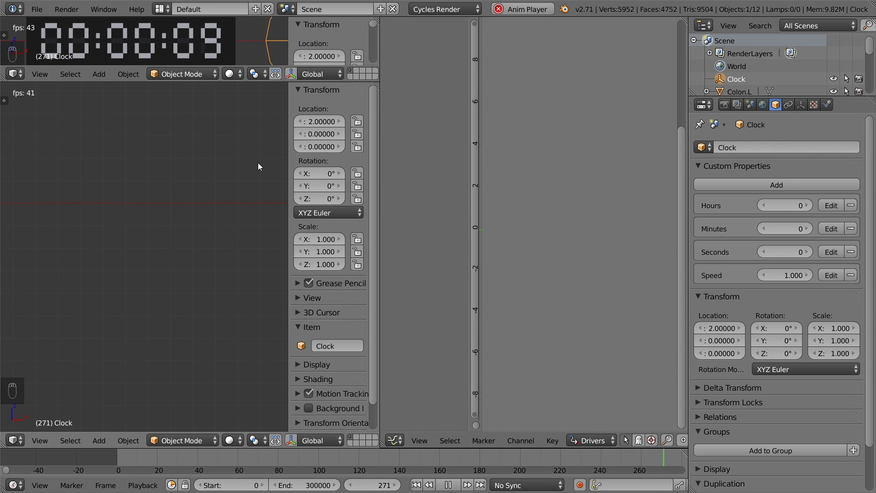
key(alt+a)
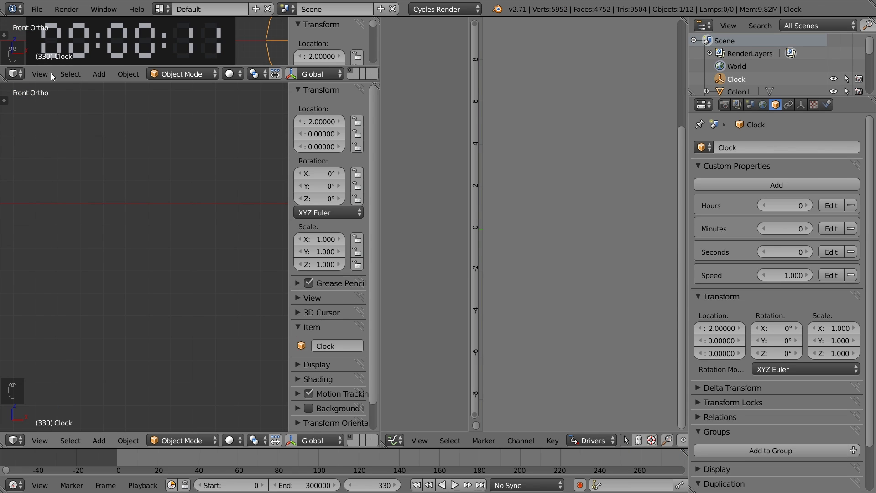
Join the two 3D views back into one and frame the whole clock with its digit columns.
drag(2, 87, 114, 114)
scroll(147, 132, down, 5)
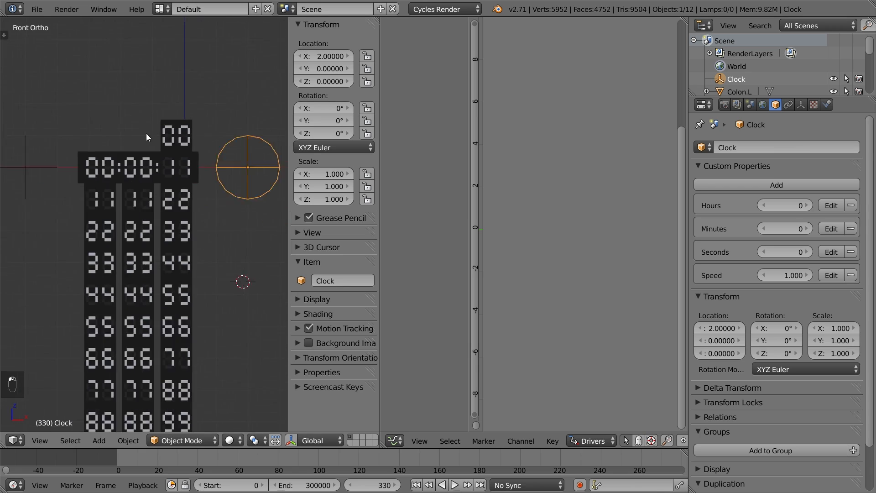
shift+middle_drag(141, 180, 148, 150)
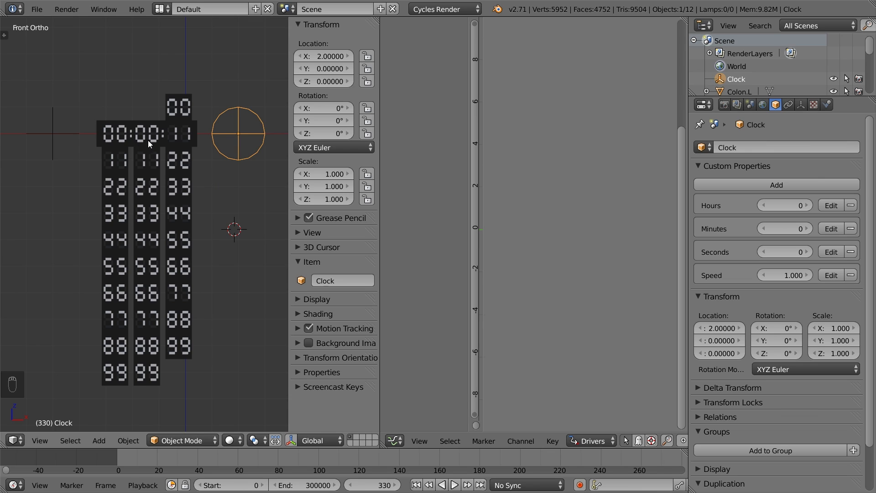
Add a cube at the world center and name it DisplayBool.
key(shift+s)
click(228, 182)
key(shift+a)
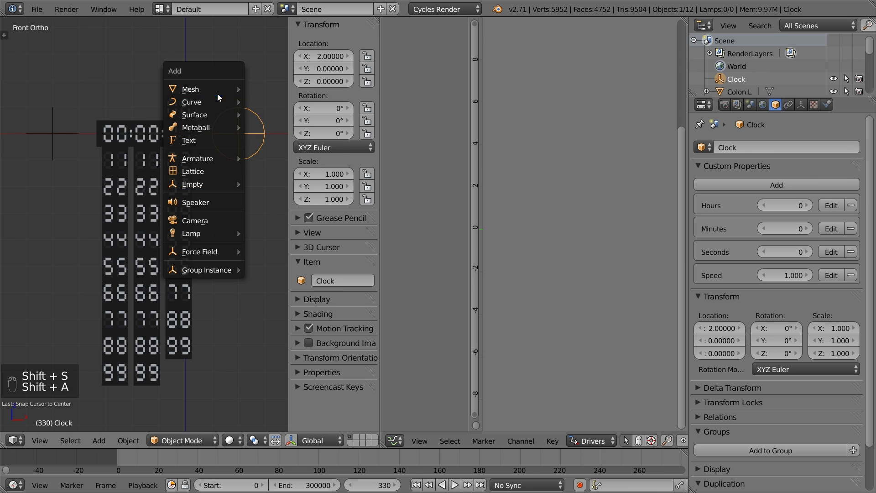
mouse_move(215, 89)
click(272, 103)
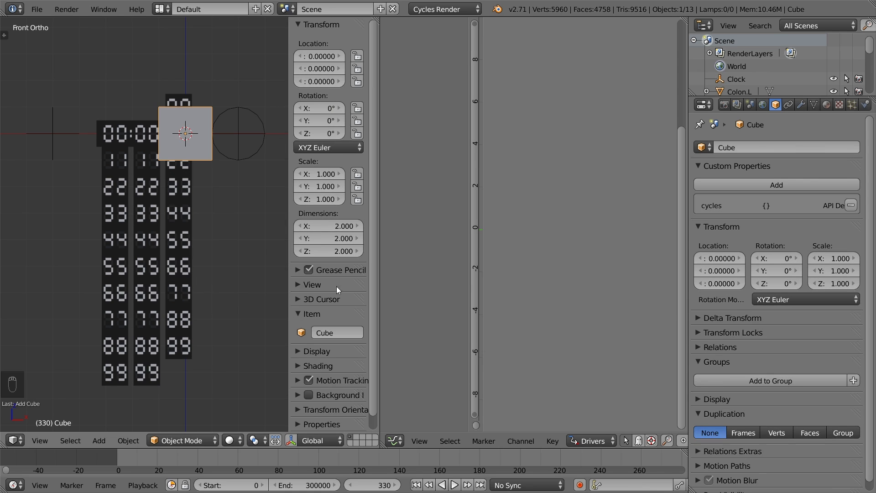
click(341, 332)
text(DisplayBool)
key(Return)
Move DisplayBool -1.45 along X and scale its mesh along X in Edit Mode to about 3.94 units wide.
text(gx)
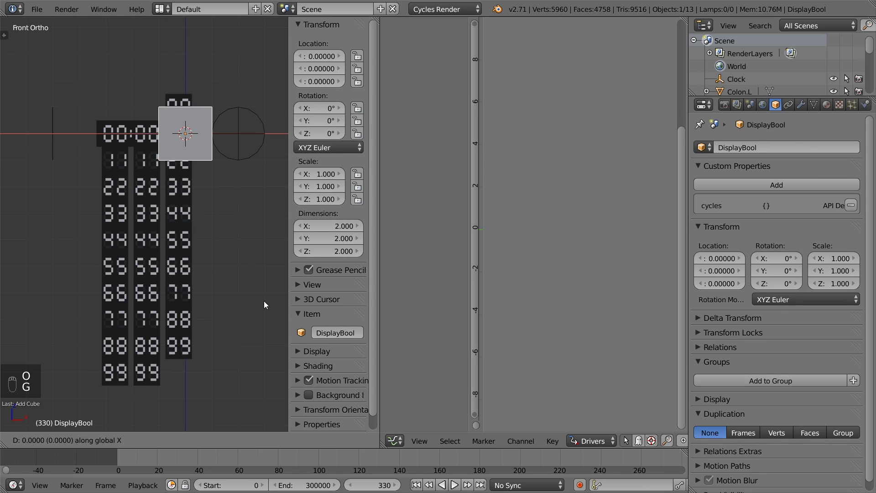
text(-1.45)
key(Return)
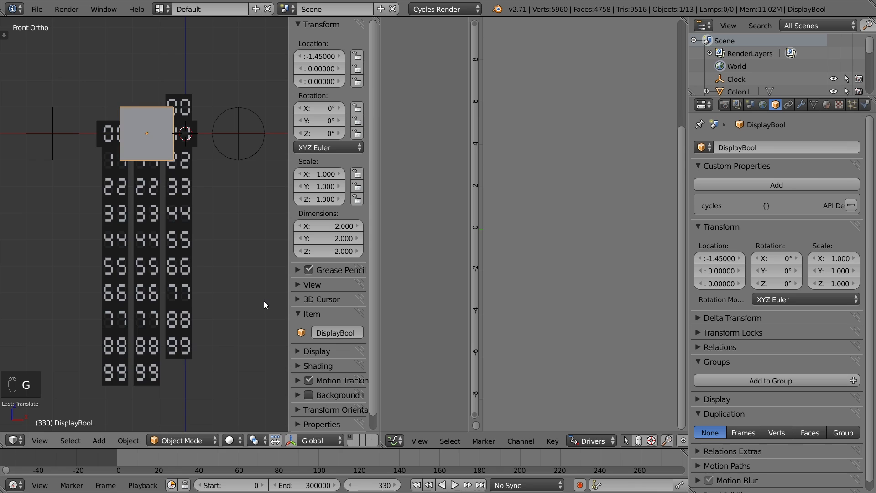
key(z)
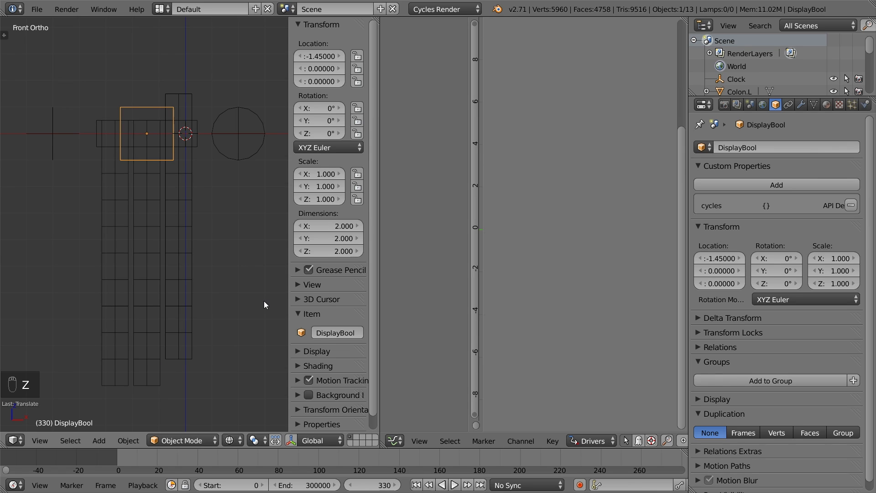
key(Tab)
key(s)
key(x)
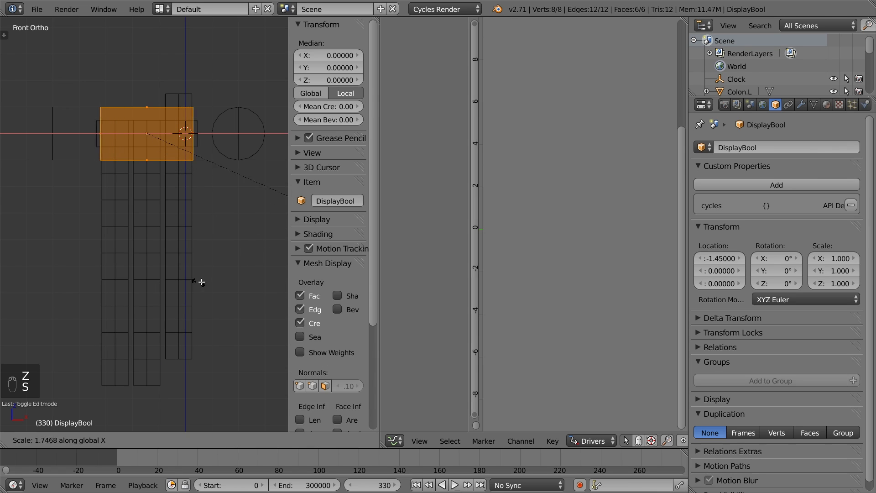
click(240, 280)
Move DisplayBool's mesh down about 9.12 units along Z to the lower end of the digit columns.
key(g)
key(z)
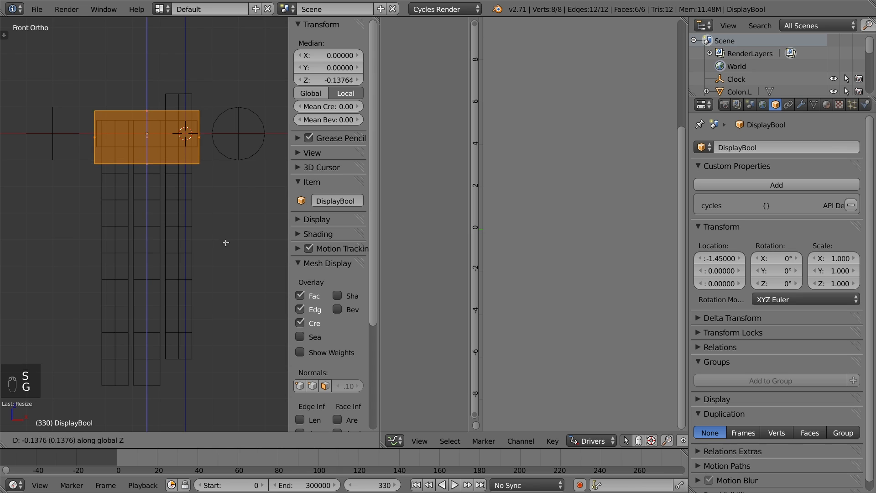
click(228, 479)
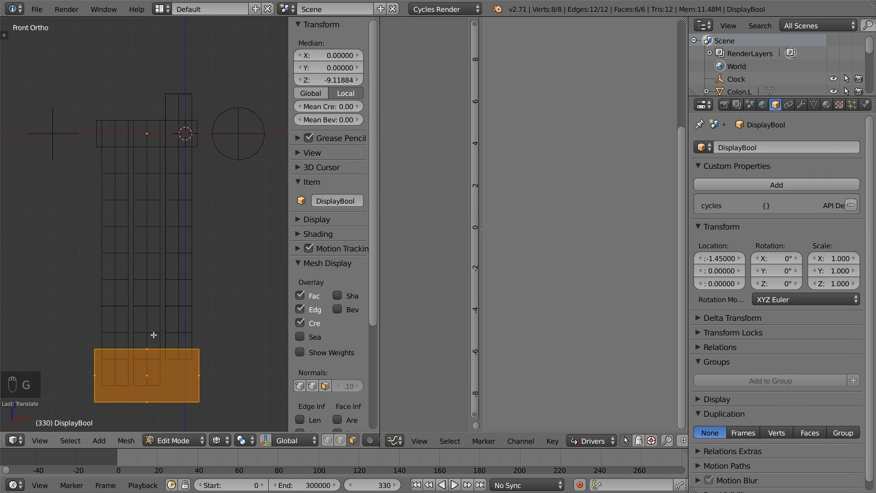
Raise DisplayBool's top face to just below the clock's time row, making the box about 9.65 units high, and return to solid Object Mode.
right_click(148, 346)
key(g)
key(z)
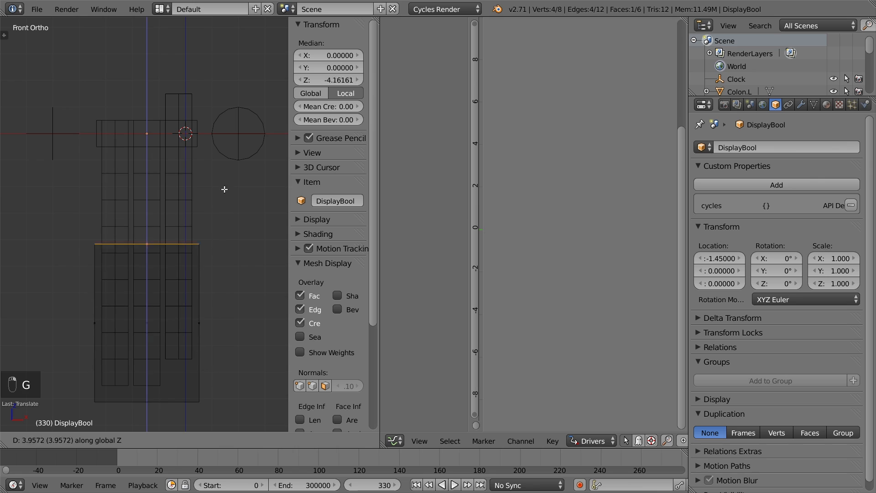
click(222, 121)
scroll(135, 131, up, 5)
key(g)
key(z)
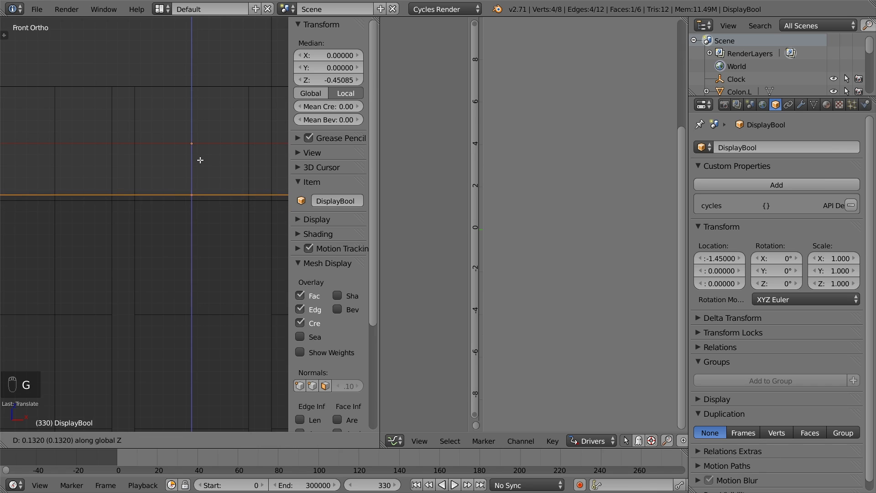
click(200, 161)
scroll(200, 162, down, 5)
shift+middle_drag(199, 174, 164, 88)
key(Tab)
key(z)
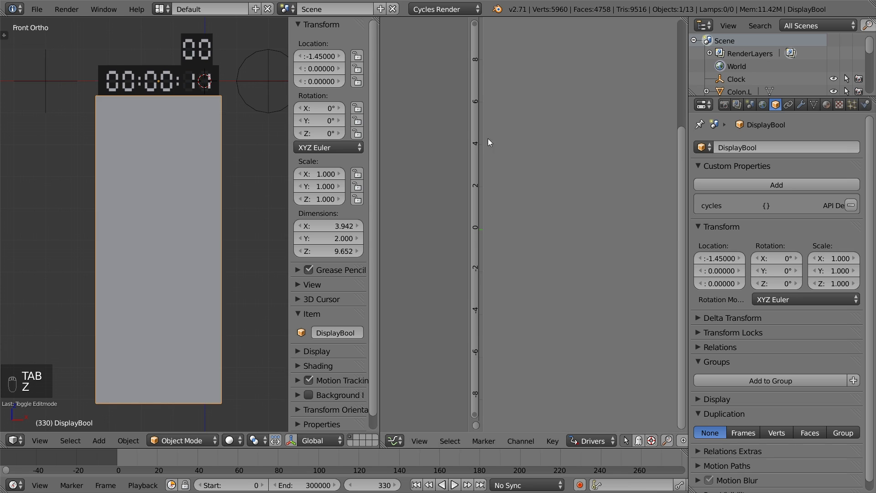
Add a Mirror modifier to DisplayBool on the Z axis only and apply it.
click(800, 105)
click(760, 144)
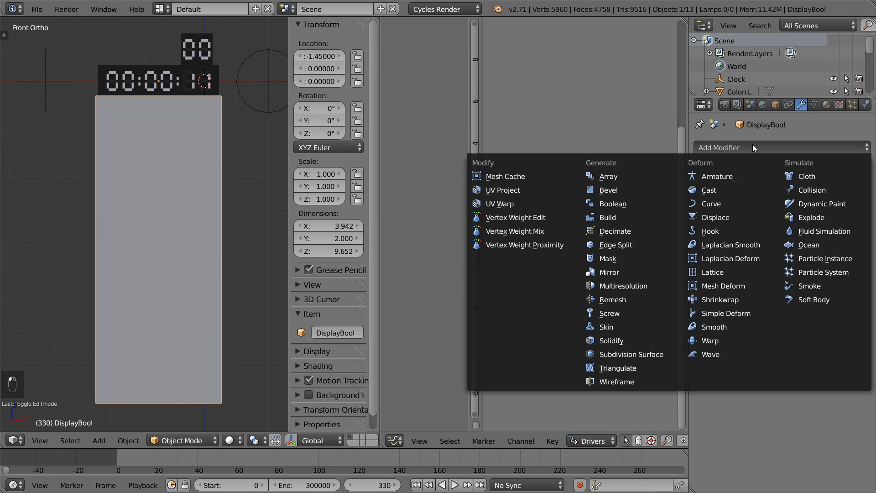
click(628, 271)
click(702, 219)
click(702, 247)
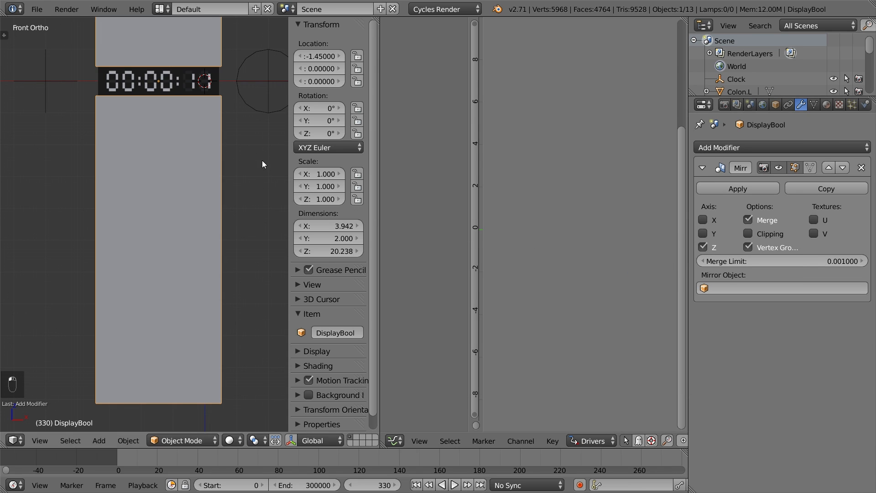
mouse_move(254, 160)
middle_down()
mouse_move(215, 163)
mouse_move(232, 174)
mouse_move(254, 158)
middle_up()
click(737, 188)
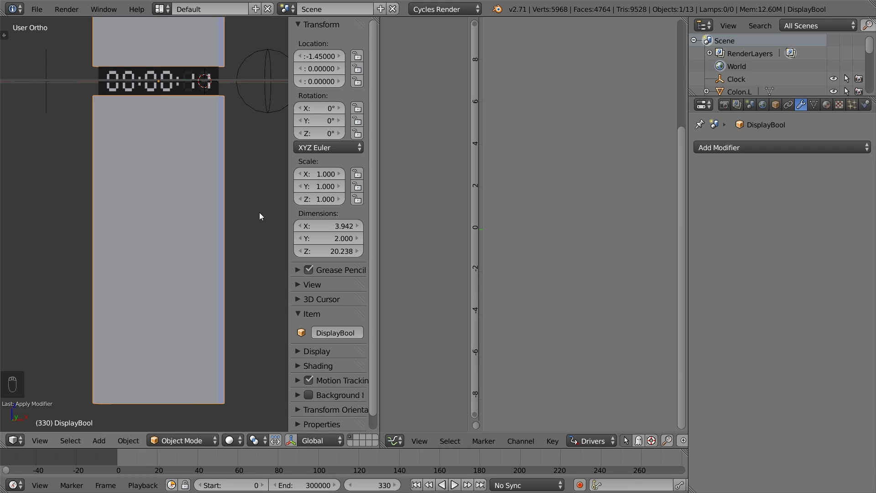
key(KP_1)
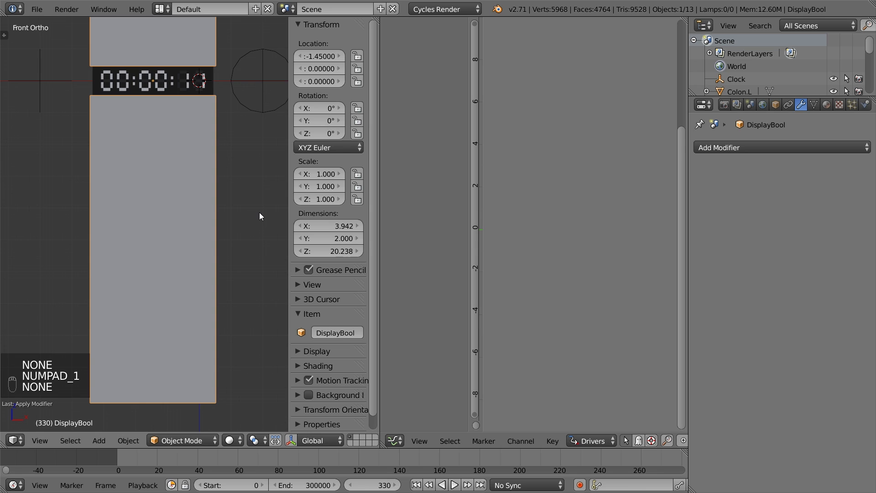
Add a Boolean modifier to DigitRow.000 with DisplayBool as its object and Union as the operation.
right_click(202, 85)
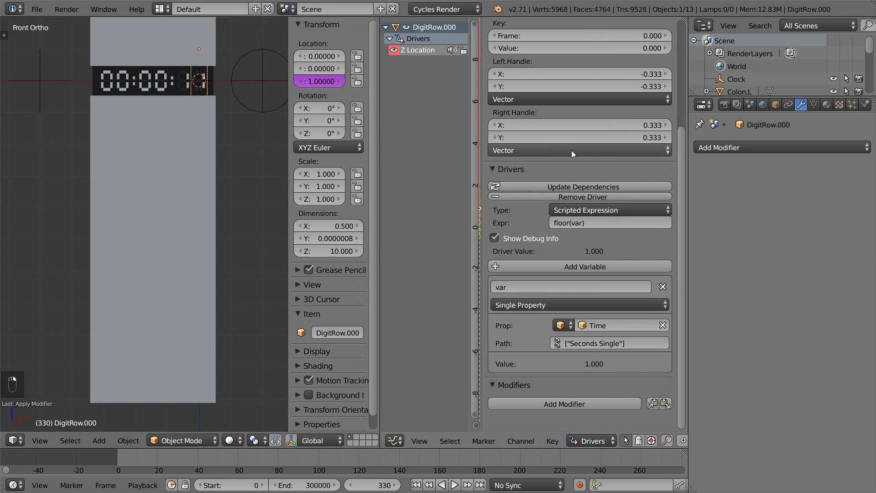
click(702, 147)
click(629, 203)
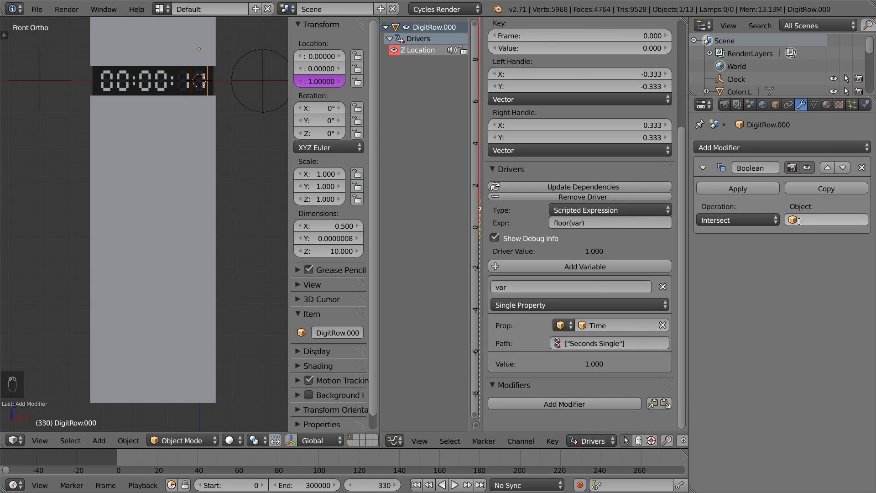
click(817, 220)
text(bo)
click(776, 238)
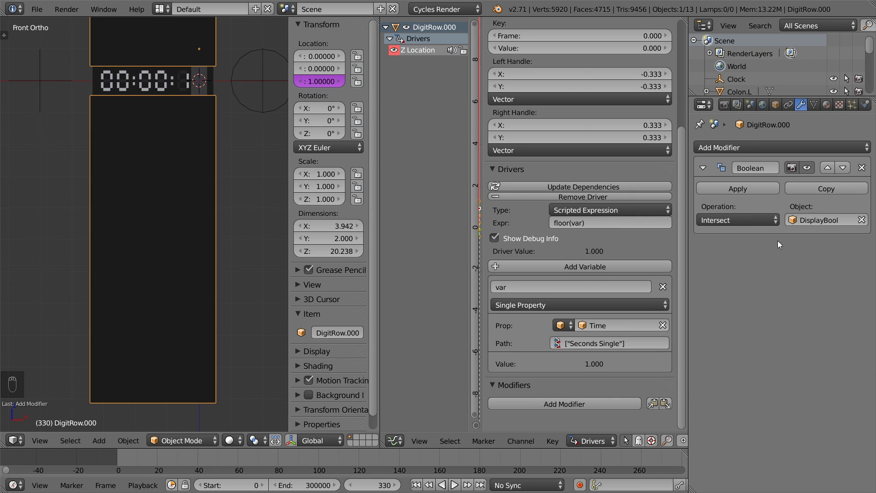
click(742, 219)
click(732, 192)
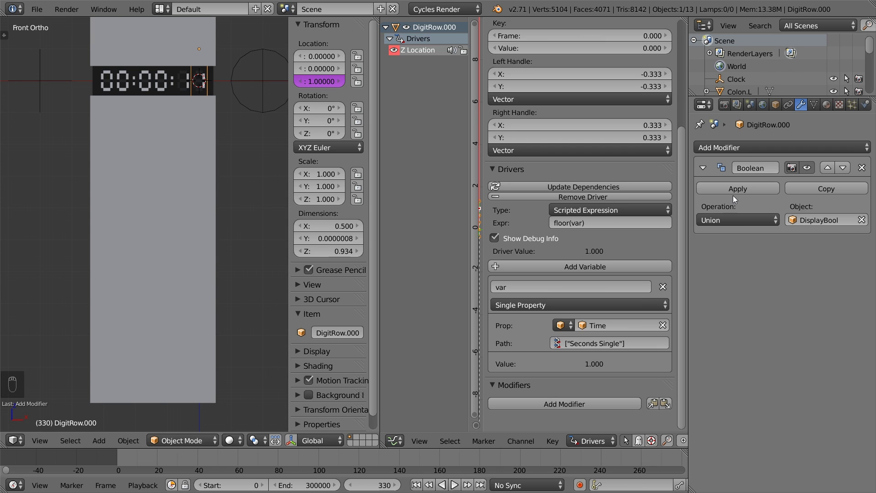
Hide DisplayBool in both the viewport and the render.
scroll(787, 62, down, 5)
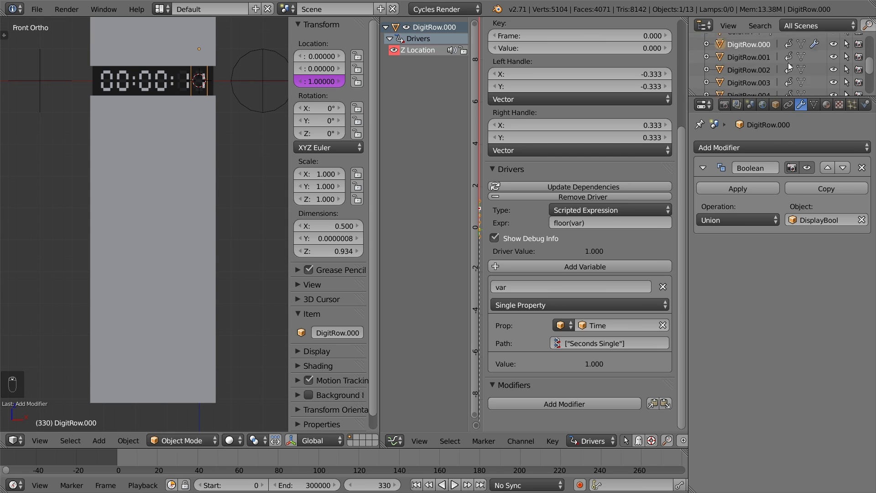
click(858, 50)
click(833, 50)
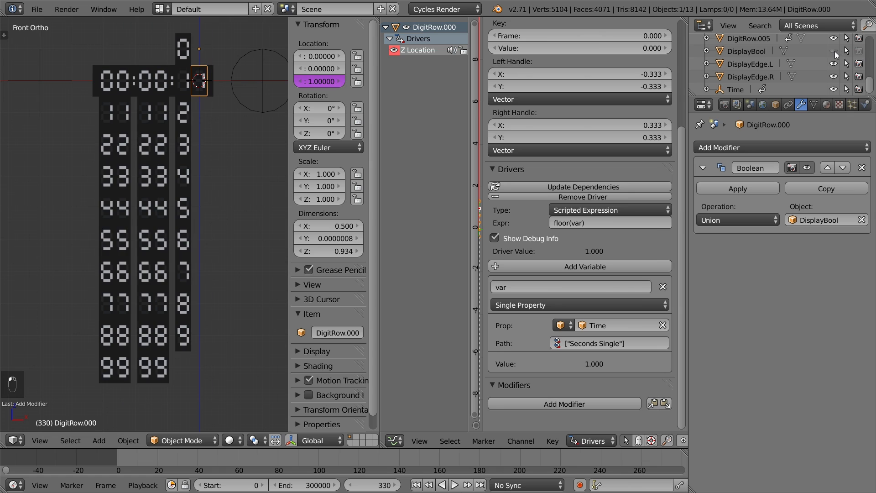
Deselect everything and scrub the animation to frame 121 to check the clipped single-seconds digit.
key(a)
click(247, 130)
drag(123, 458, 363, 472)
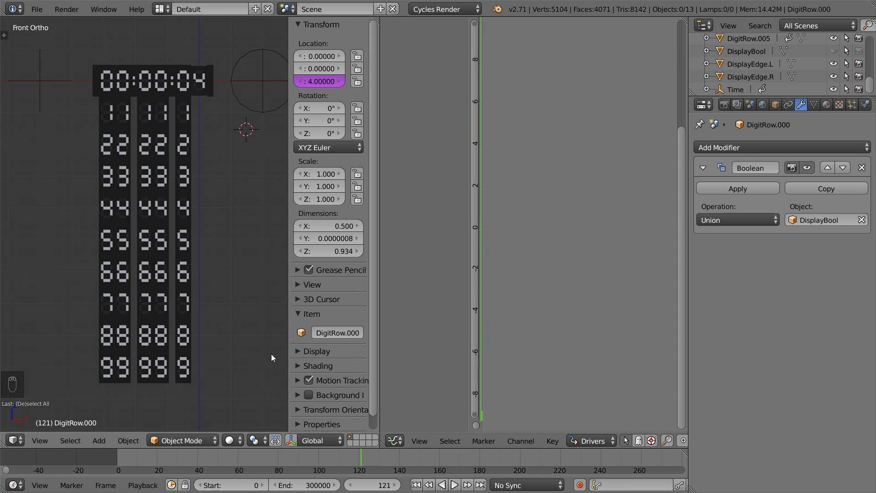
Link DigitRow.000's Boolean modifier to the other five digit rows, with DigitRow.000 as the active object.
right_click(110, 96)
shift+right_click(118, 95)
shift+right_click(143, 95)
shift+right_click(155, 94)
shift+right_click(185, 95)
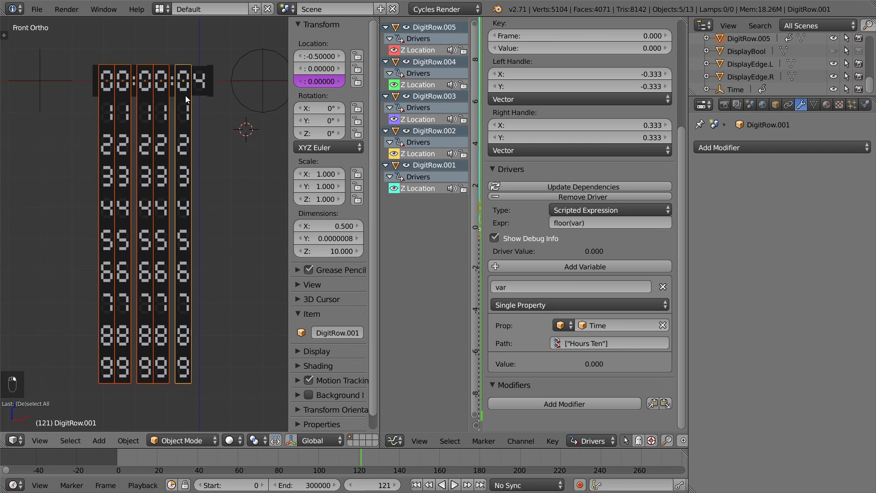
shift+right_click(198, 88)
key(ctrl+l)
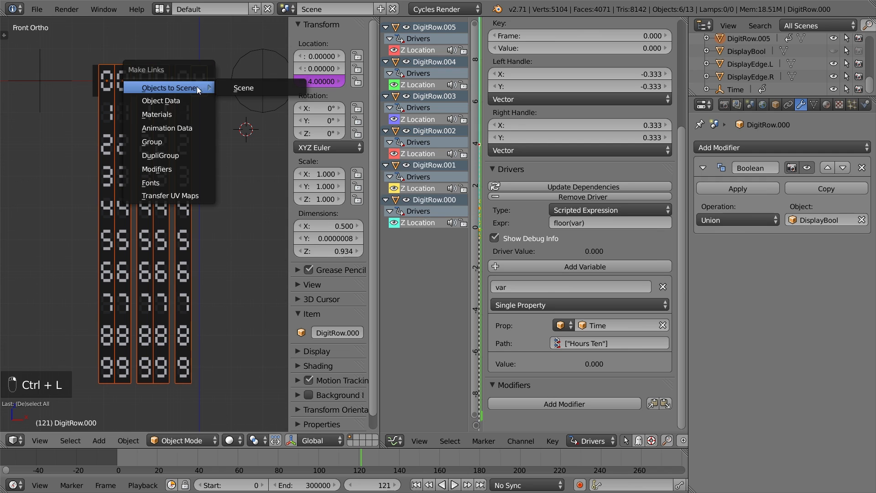
click(180, 165)
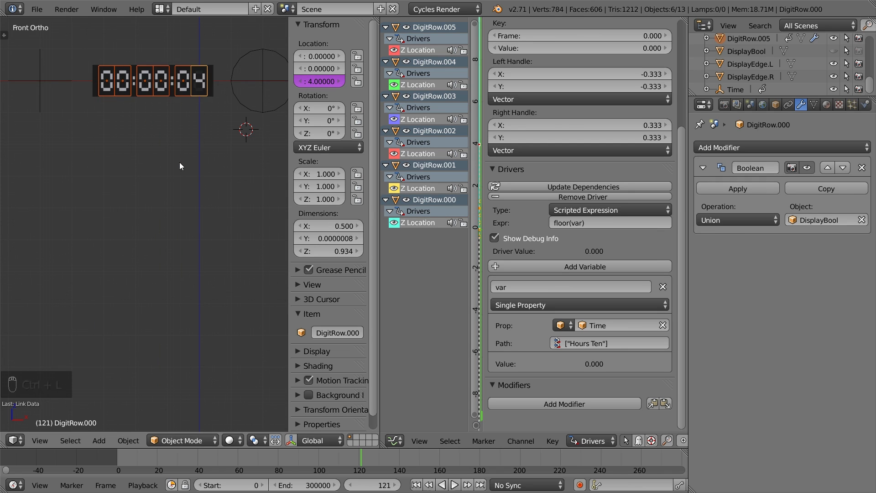
Scrub the animation to frame 425 and examine the clipped digit rows and the display's edges up close.
key(a)
scroll(356, 457, down, 5)
scroll(361, 457, down, 3)
drag(356, 459, 445, 455)
shift+middle_drag(176, 135, 164, 243)
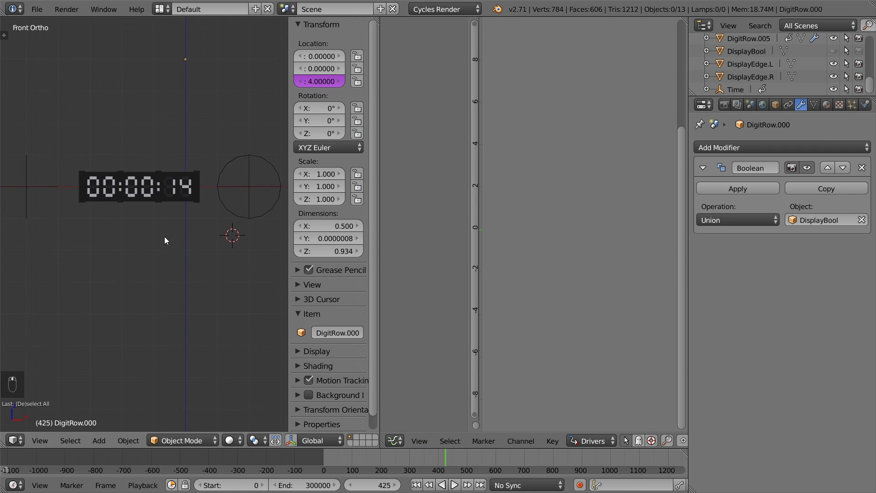
scroll(164, 243, up, 8)
shift+middle_drag(213, 162, 171, 157)
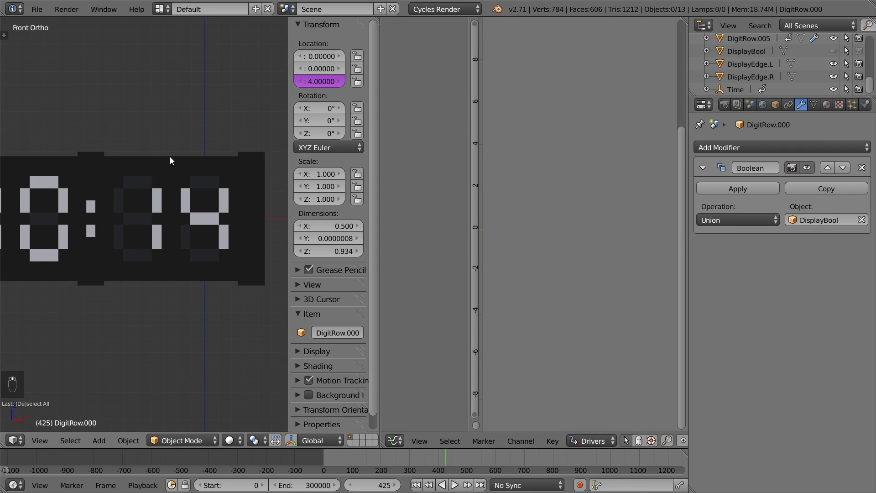
ctrl+middle_drag(209, 123, 126, 202)
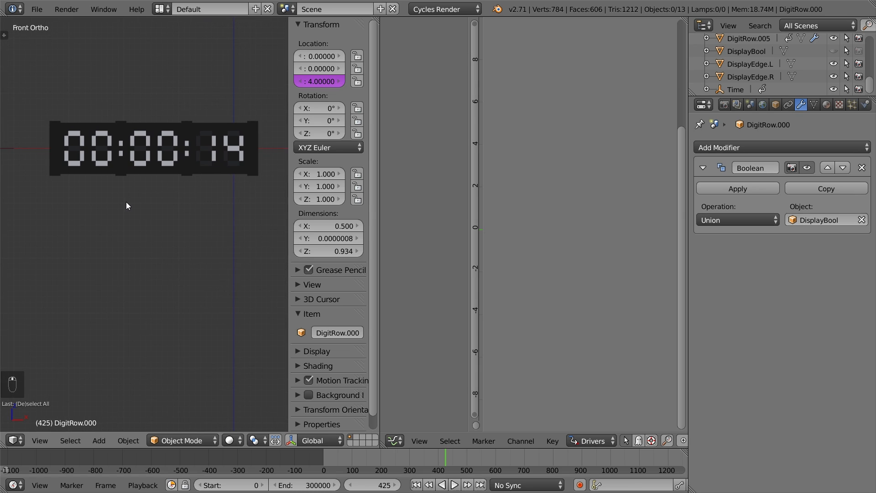
Return to frame 0, snap the 3D cursor to DigitRow.000 and add a cube there.
right_click(228, 159)
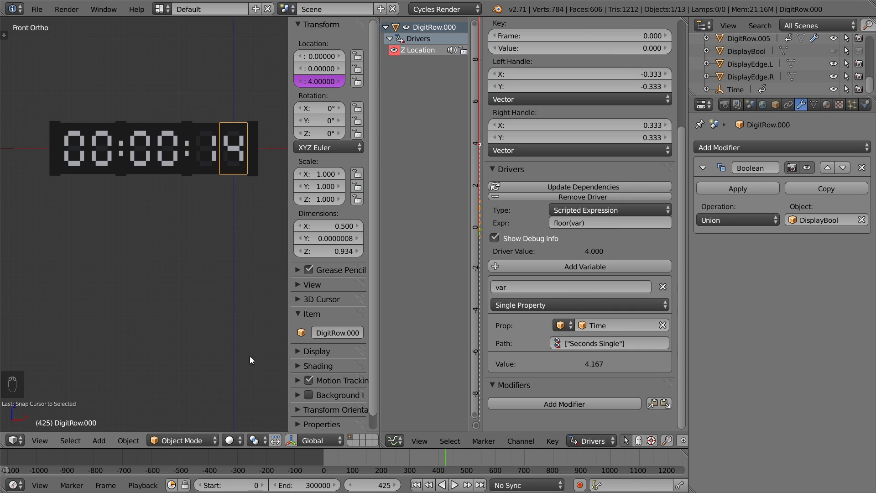
key(shift+Left)
key(shift+s)
click(231, 157)
key(shift+a)
mouse_move(231, 157)
click(271, 170)
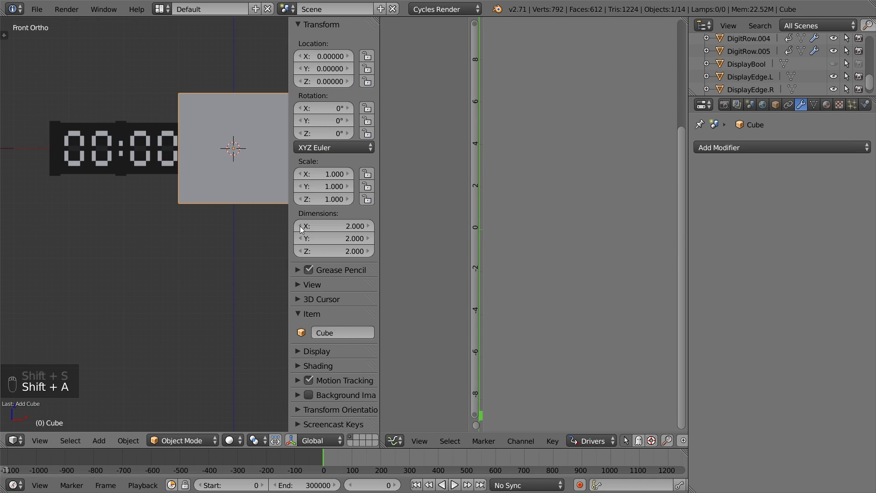
Rename the cube ClockCover and move it -1.45 units along X to centre it on the display.
click(340, 333)
text(ClockCover)
key(Return)
text(zgx-1.45)
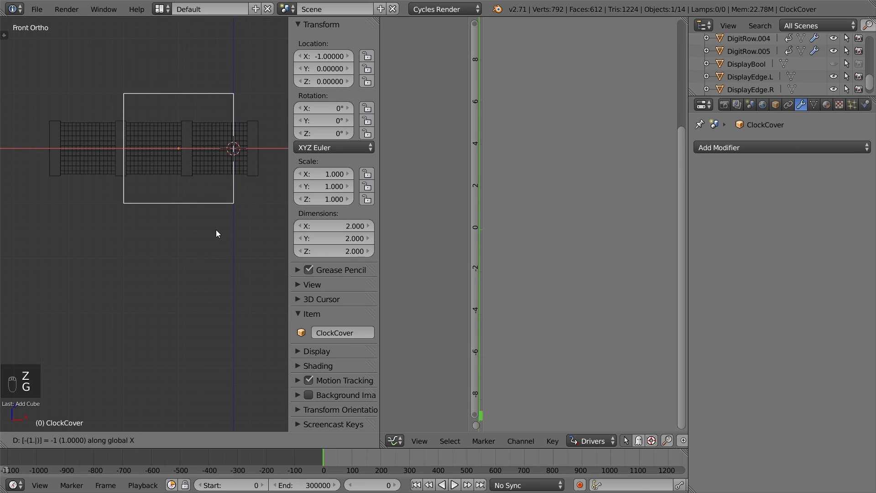
key(Return)
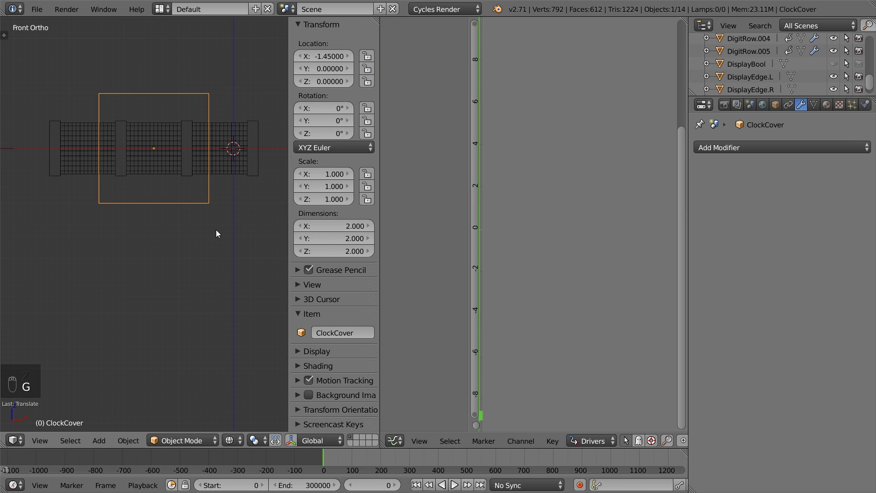
key(z)
In Edit Mode, move ClockCover's front face 1.5 units along Y so it sits behind the digits.
key(Tab)
middle_drag(197, 172, 153, 177)
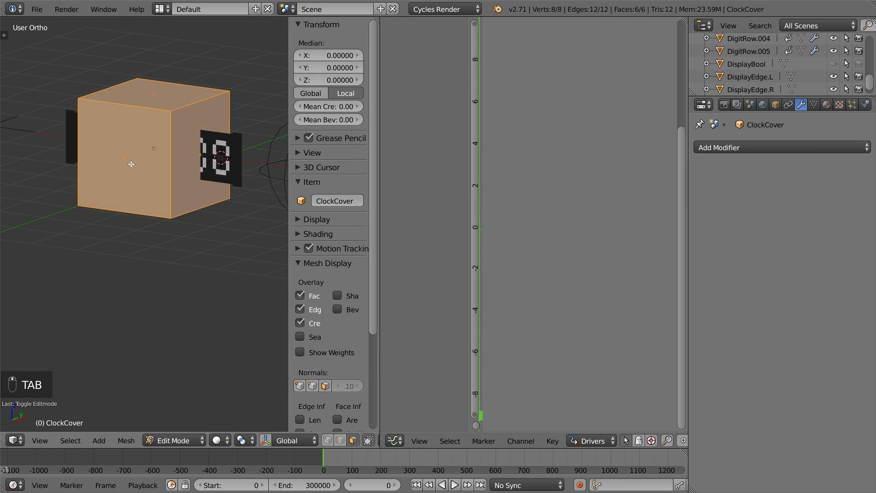
right_click(132, 165)
text(gy1)
key(BackSpace)
text(.5)
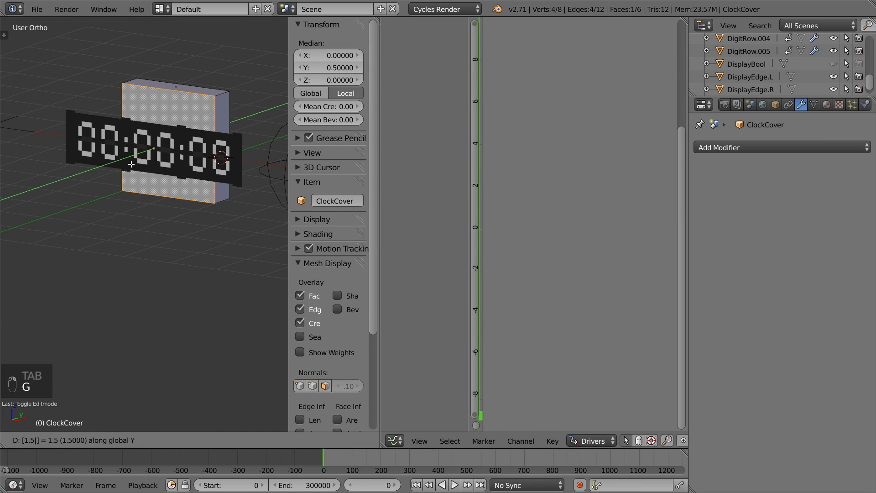
key(Return)
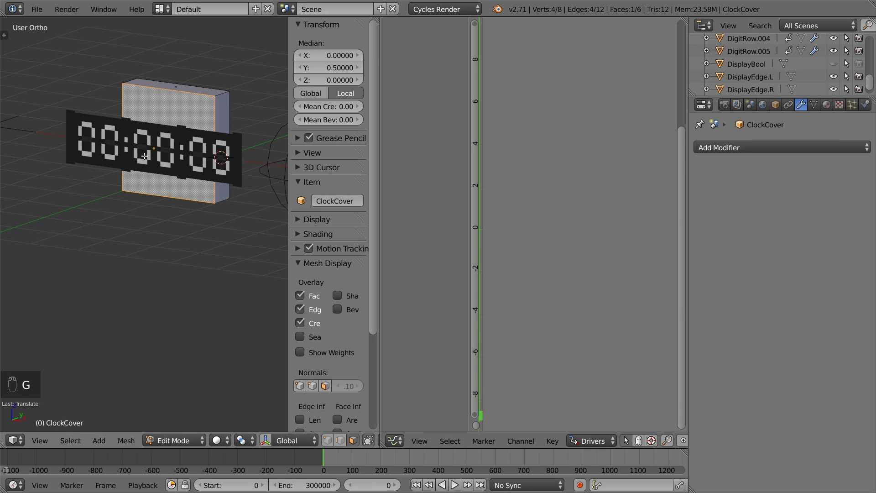
Scale ClockCover's whole mesh to about 4.5 units wide along X and by 0.8 along Z.
key(KP_1)
key(a)
key(a)
shift+middle_drag(143, 152, 181, 150)
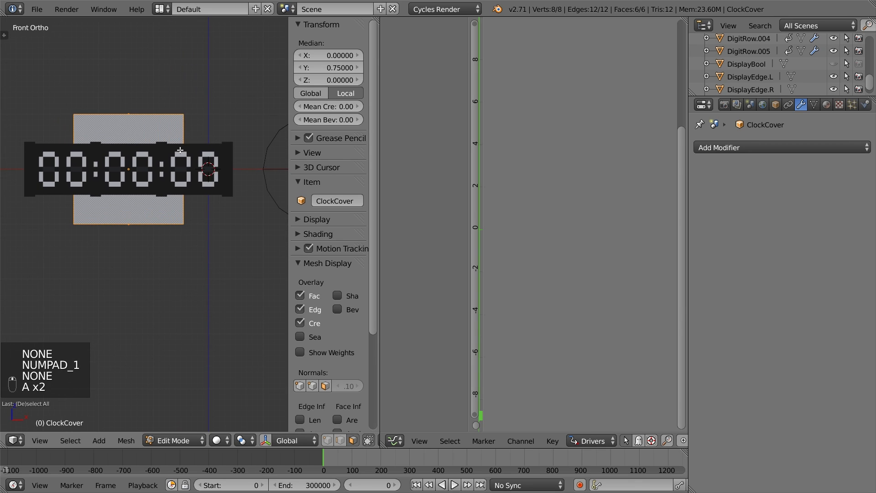
key(s)
key(x)
click(181, 150)
text(sy0.8)
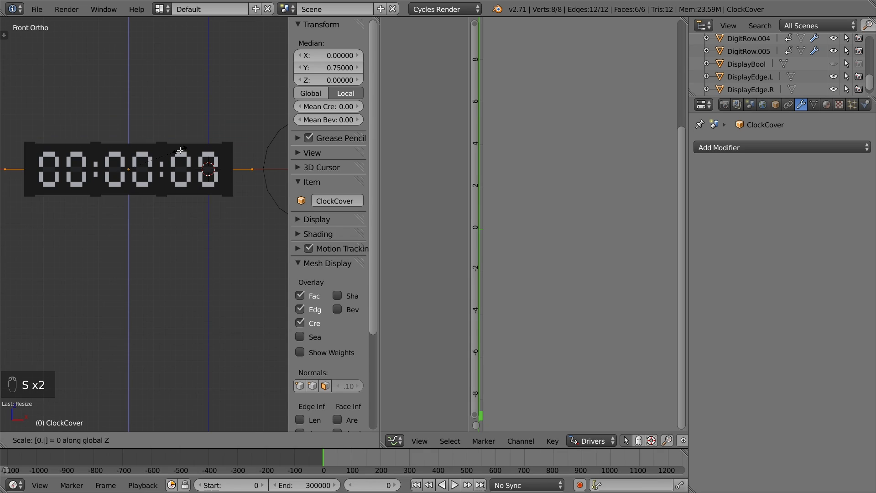
key(Return)
key(a)
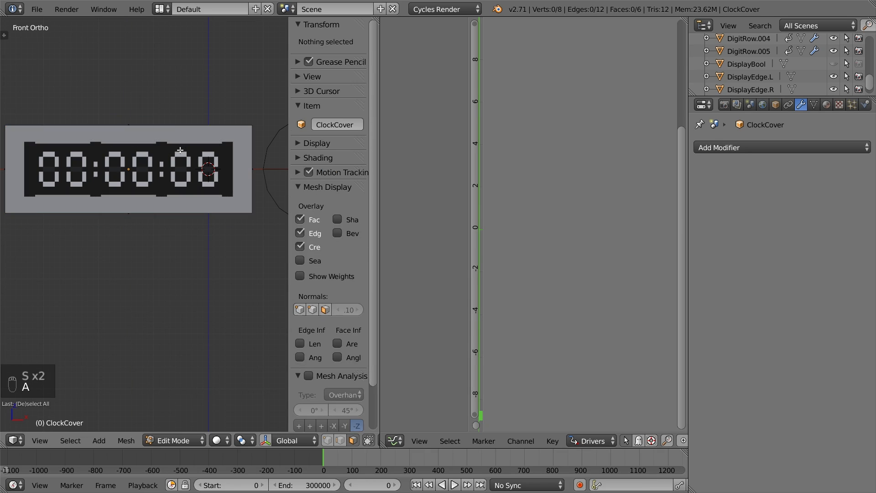
Add two vertical loop cuts to ClockCover and scale them apart along X to the display's side edges.
key(ctrl+r)
scroll(167, 126, up, 1)
click(168, 126)
right_click(167, 127)
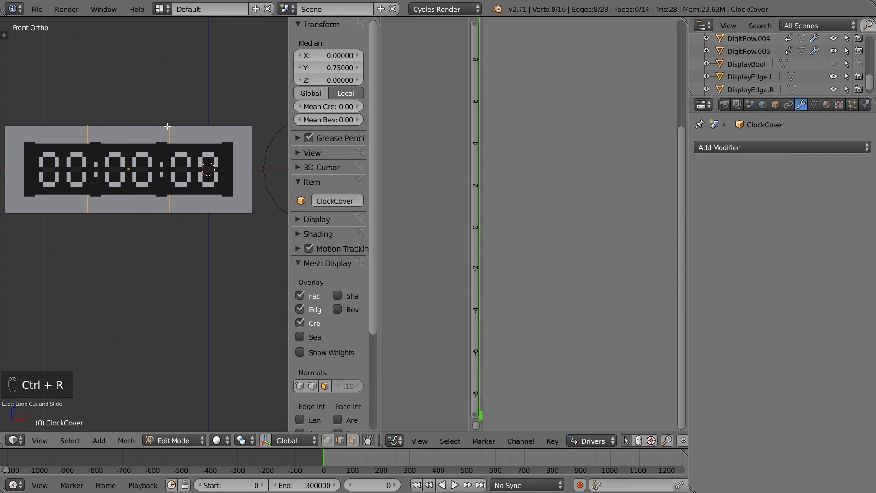
key(s)
key(x)
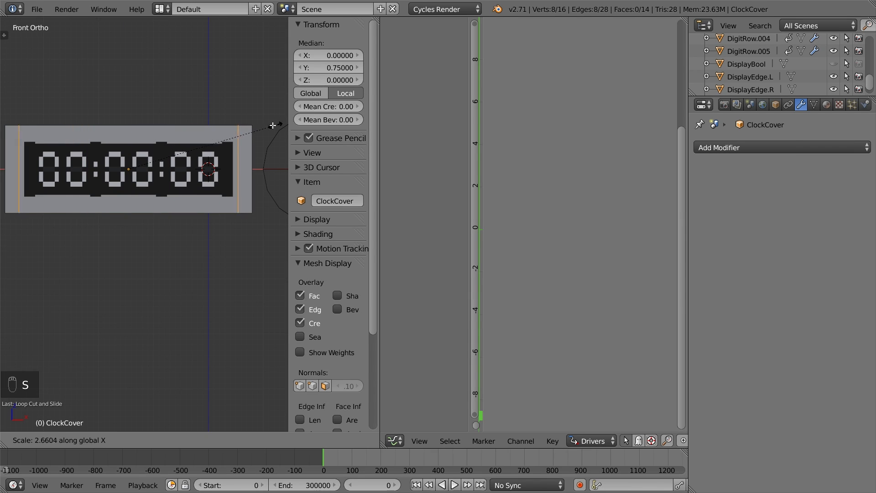
click(263, 126)
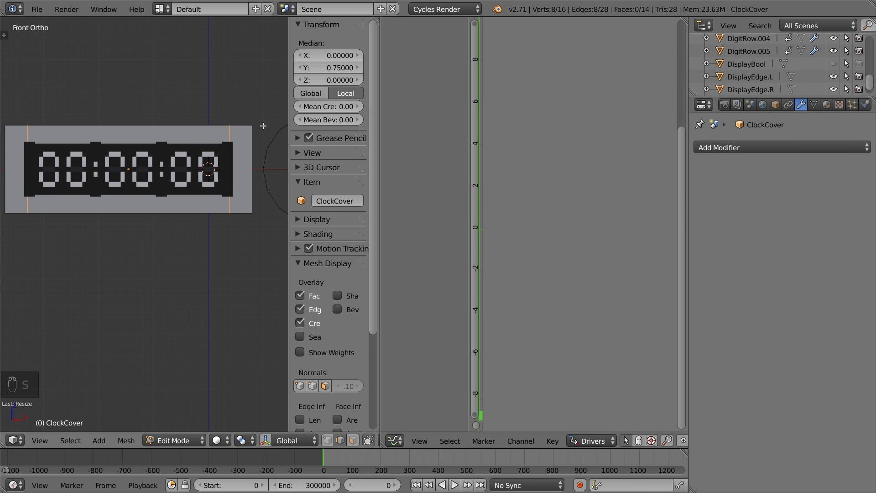
Add two horizontal loop cuts to ClockCover and scale them apart along Z to just inside the display's upper and lower edges.
key(ctrl+r)
click(260, 143)
click(261, 143)
key(s)
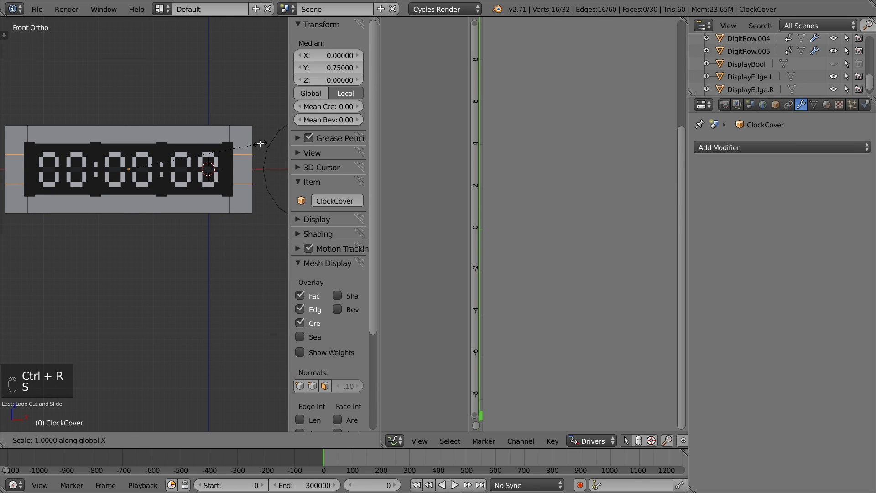
key(z)
click(51, 133)
Extrude the eight border faces on ClockCover's front by 0.7 to frame the display, and return to Object Mode.
right_click(60, 128)
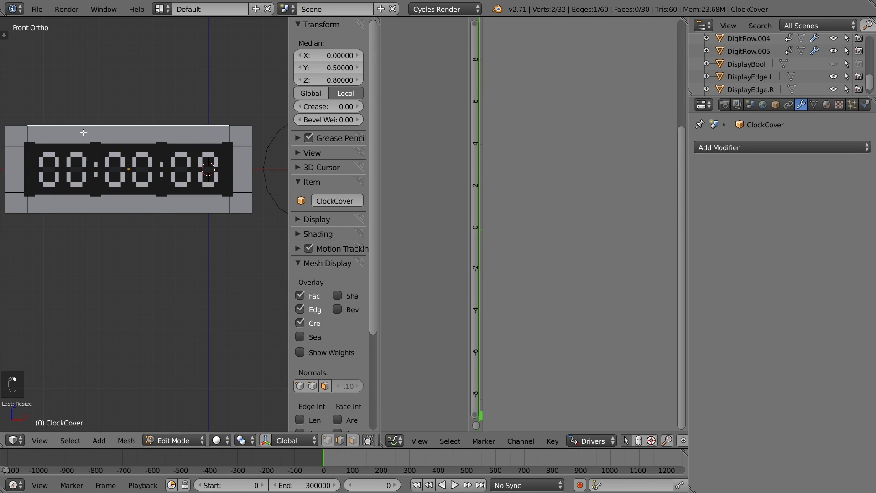
key(ctrl+Tab)
click(93, 175)
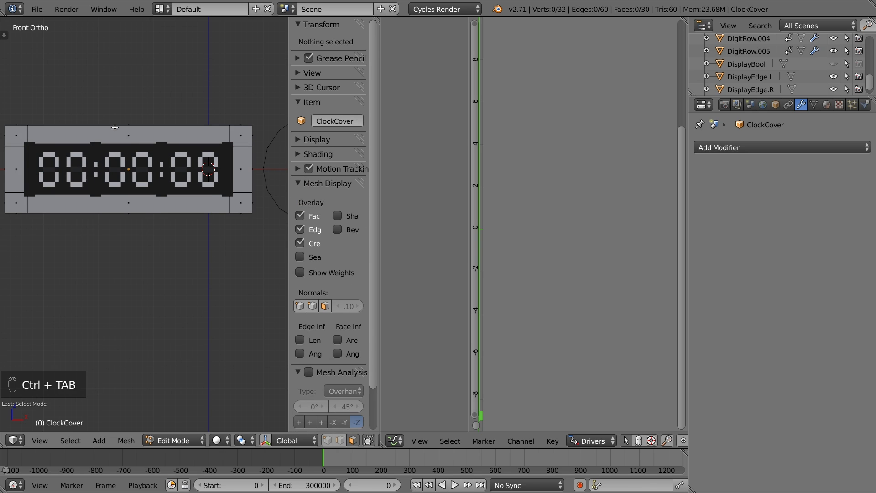
middle_drag(91, 174, 18, 156)
right_click(12, 153)
shift+right_click(12, 155)
shift+scroll(14, 174, down, 1)
shift+right_click(19, 192)
shift+right_click(60, 192)
shift+right_click(231, 198)
shift+scroll(233, 183, down, 1)
shift+right_click(233, 154)
shift+right_click(231, 126)
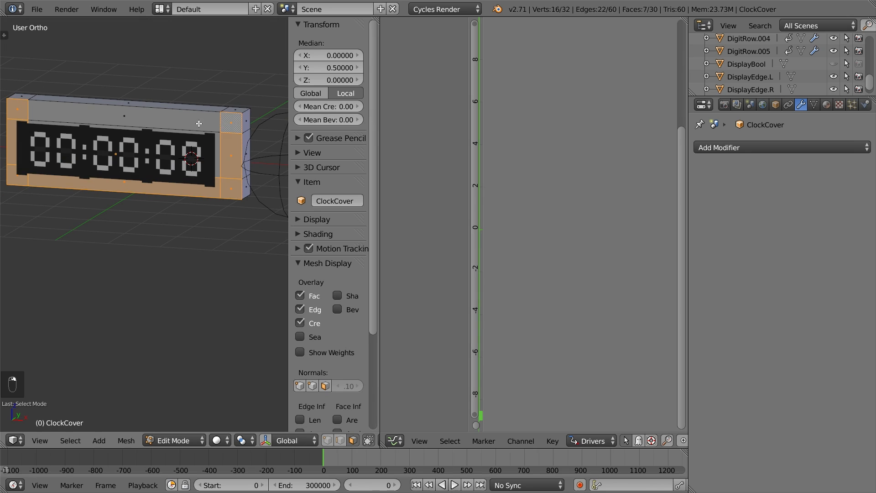
shift+right_click(163, 122)
middle_drag(218, 95, 200, 101)
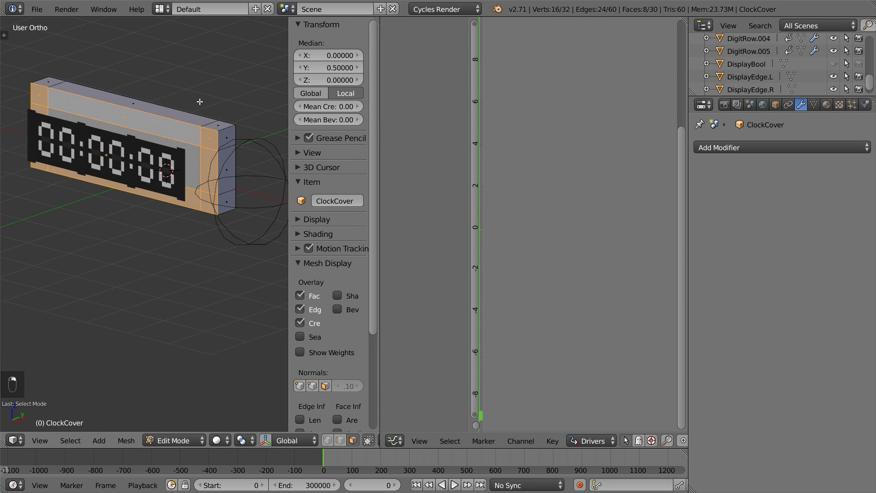
text(e.7)
key(Return)
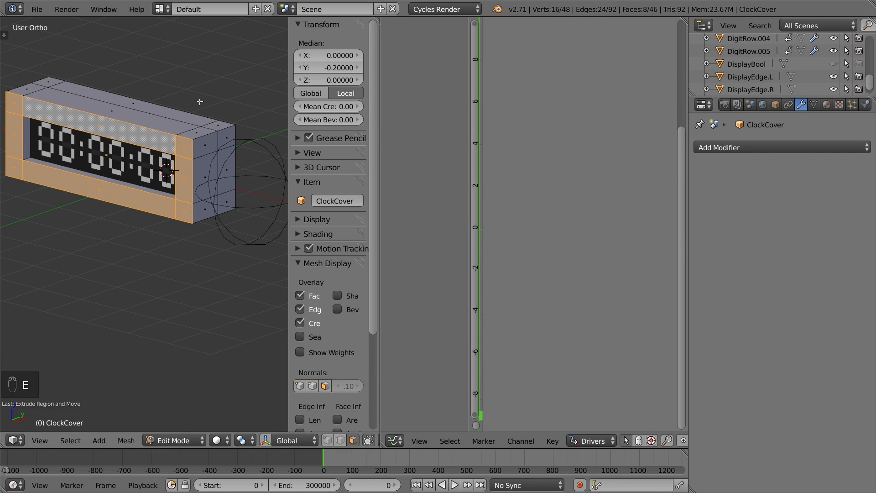
key(Tab)
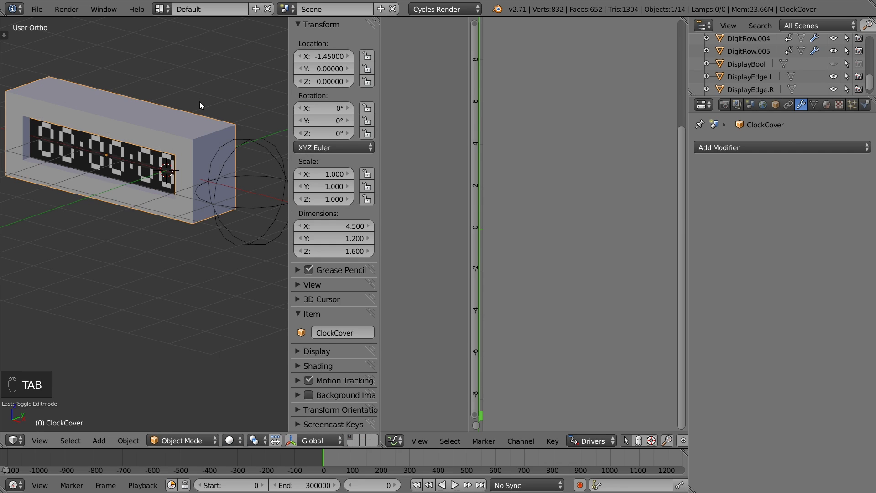
Create a new material for ClockCover and set its diffuse colour to a medium brown.
click(825, 105)
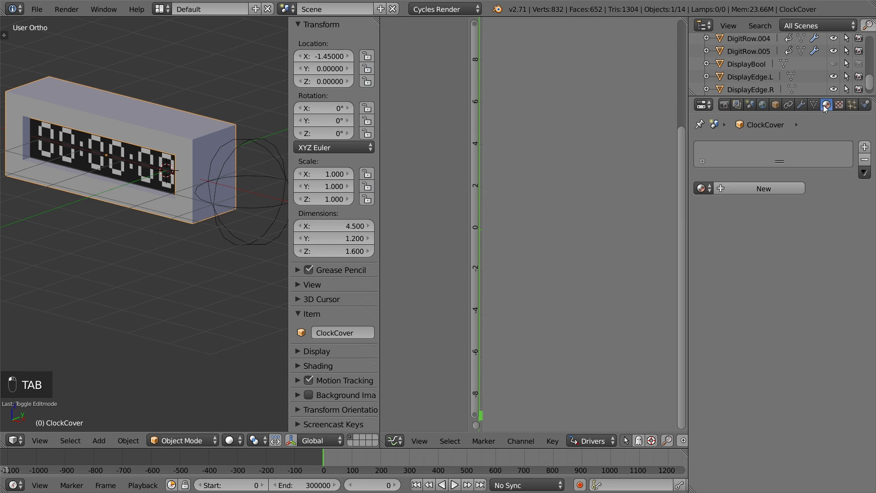
click(768, 187)
click(777, 276)
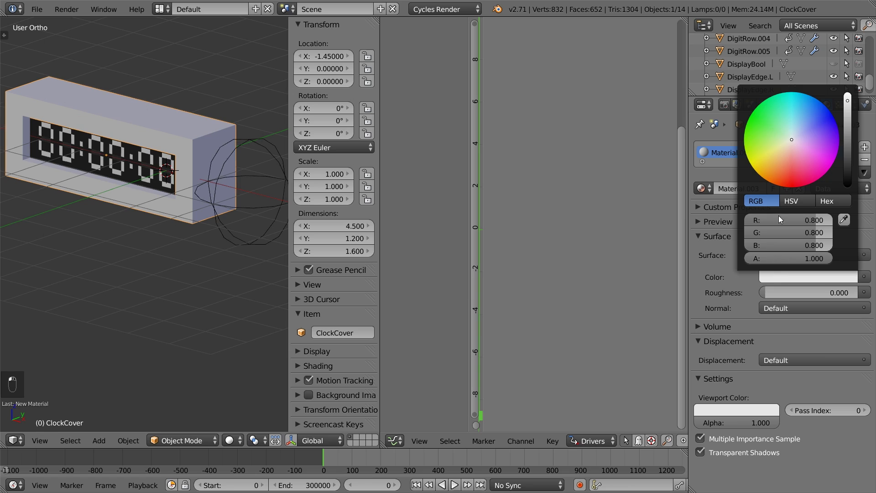
click(782, 157)
drag(847, 123, 848, 129)
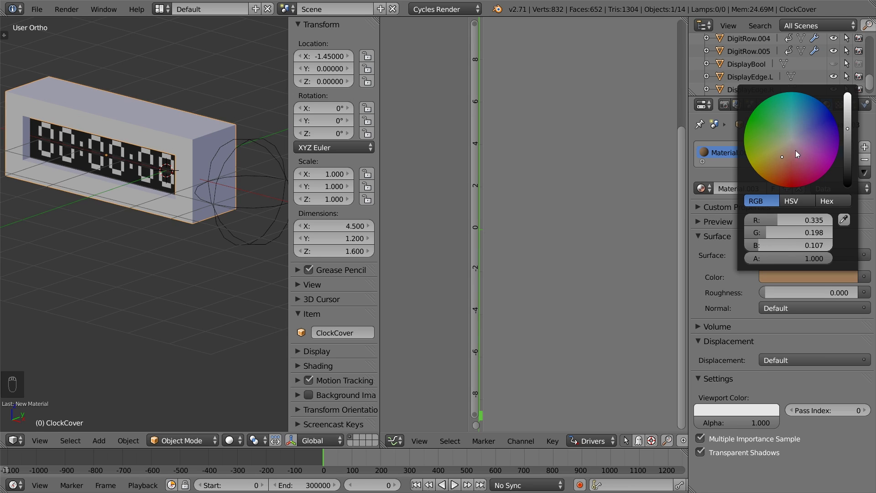
click(779, 164)
Copy the brown diffuse colour to the material's viewport colour and return to the front view.
key(ctrl+c)
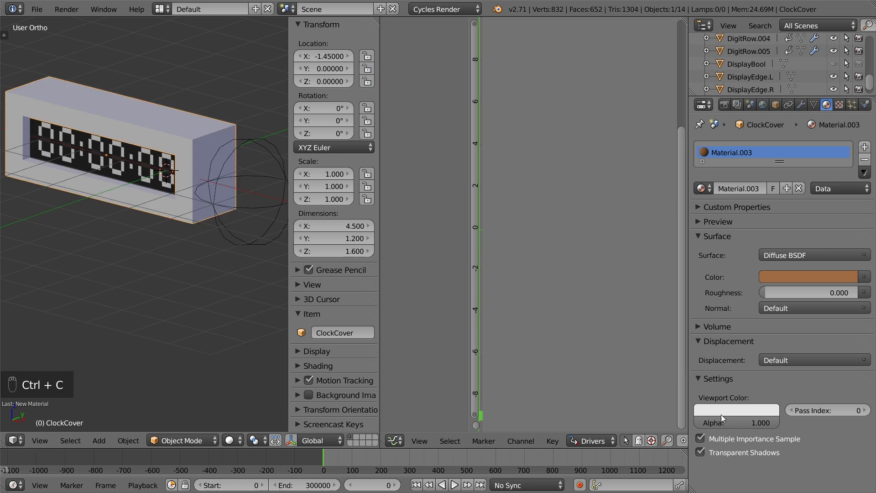
key(ctrl+v)
key(KP_1)
shift+middle_drag(154, 206, 221, 199)
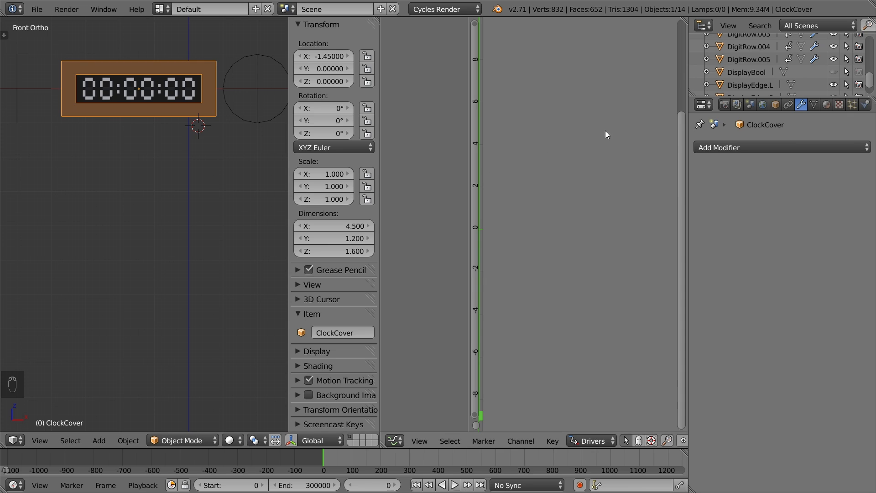
Delete DisplayBool from the scene.
right_click(732, 76)
click(685, 117)
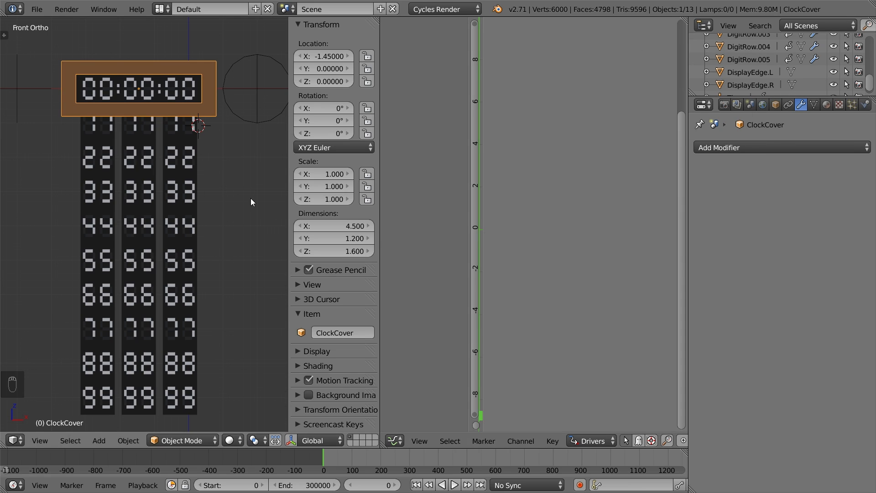
Move ClockCover to another layer and delete all digit rows except DigitRow.000.
key(m)
click(351, 228)
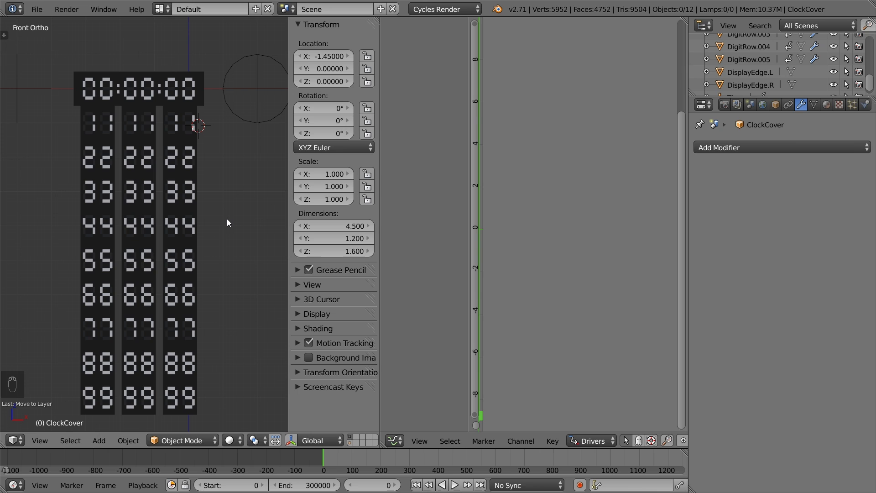
right_click(93, 203)
shift+right_click(107, 201)
shift+right_click(127, 198)
shift+right_click(147, 197)
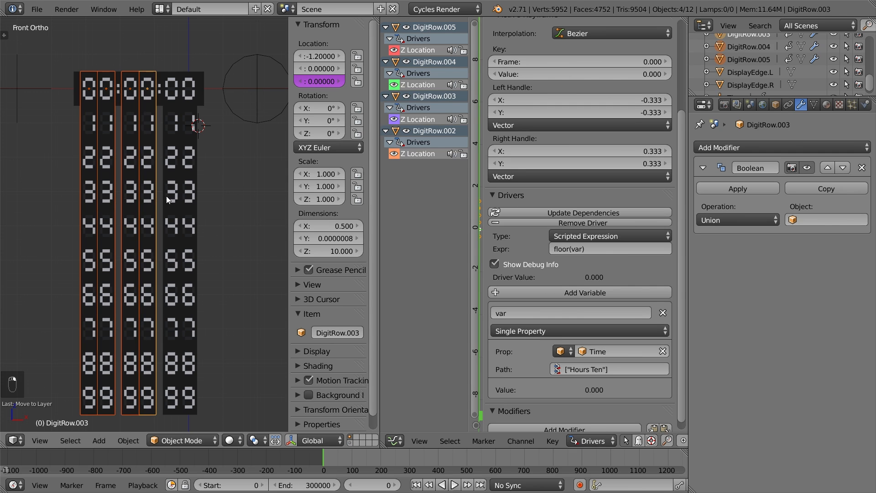
key(x)
click(166, 195)
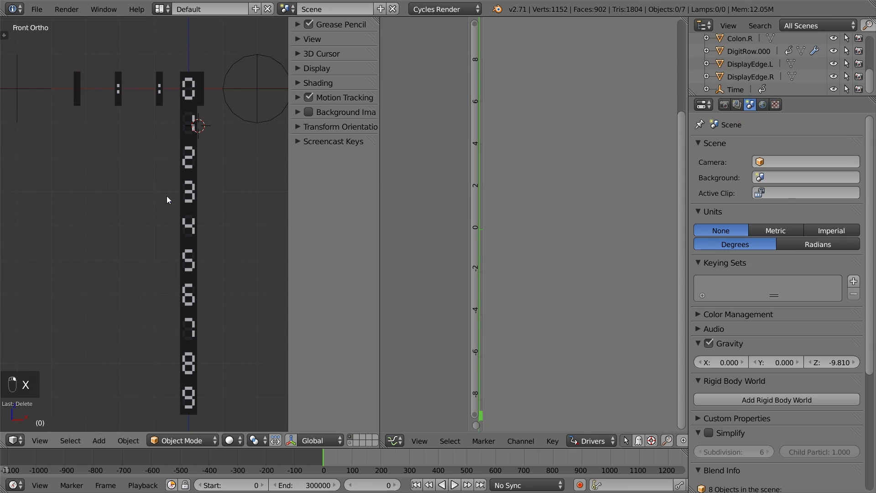
Delete the Z location driver from DigitRow.000 and remove its Boolean modifier.
right_click(188, 186)
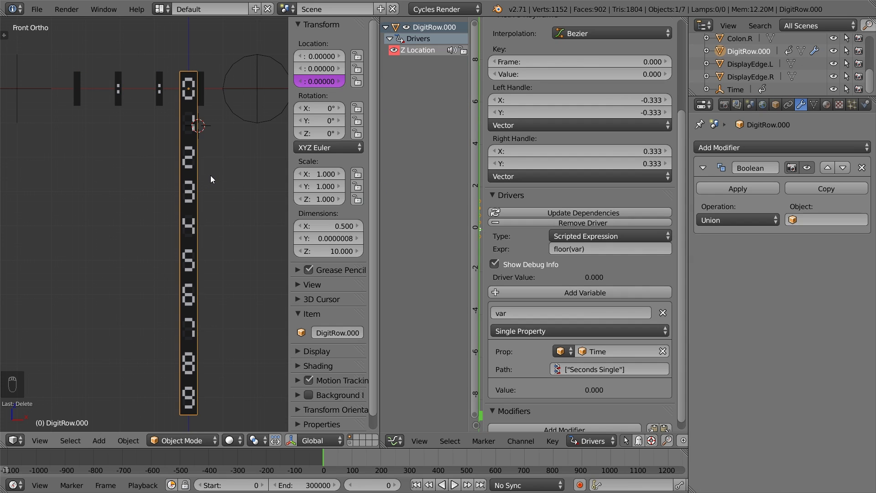
right_click(313, 81)
click(313, 83)
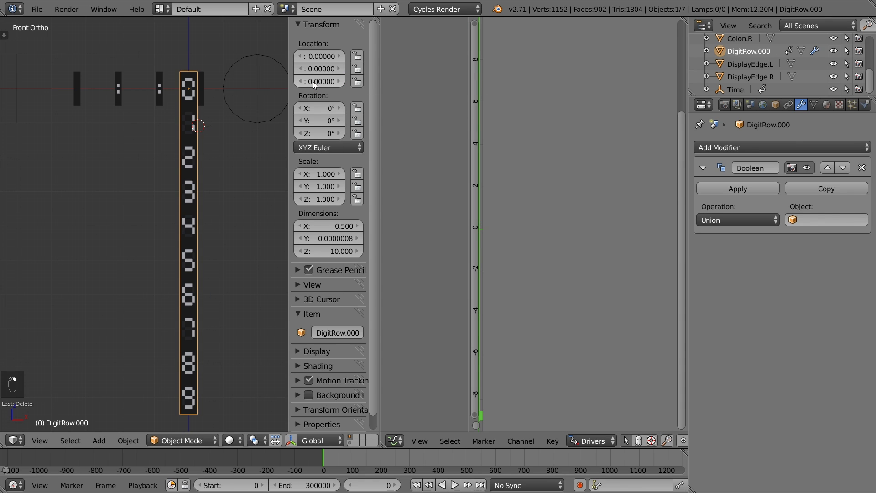
click(862, 167)
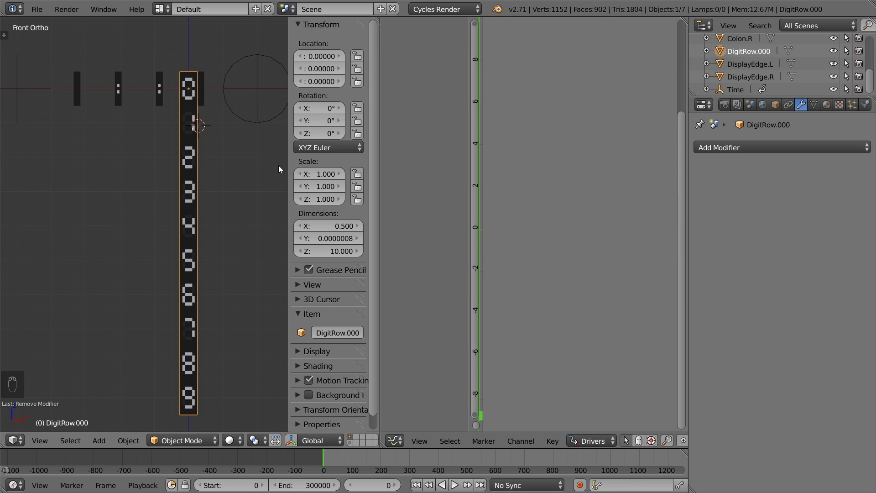
Separate DigitRow.000 into its loose parts and set each digit's origin to its geometry.
key(Tab)
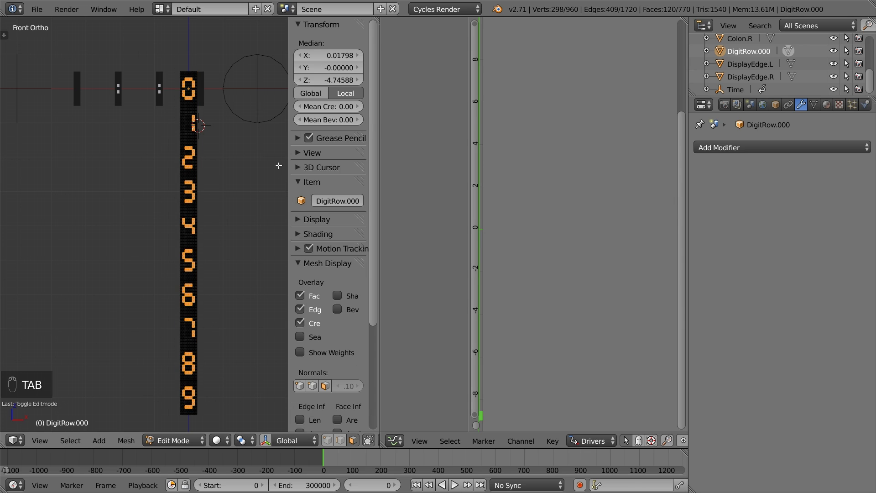
key(p)
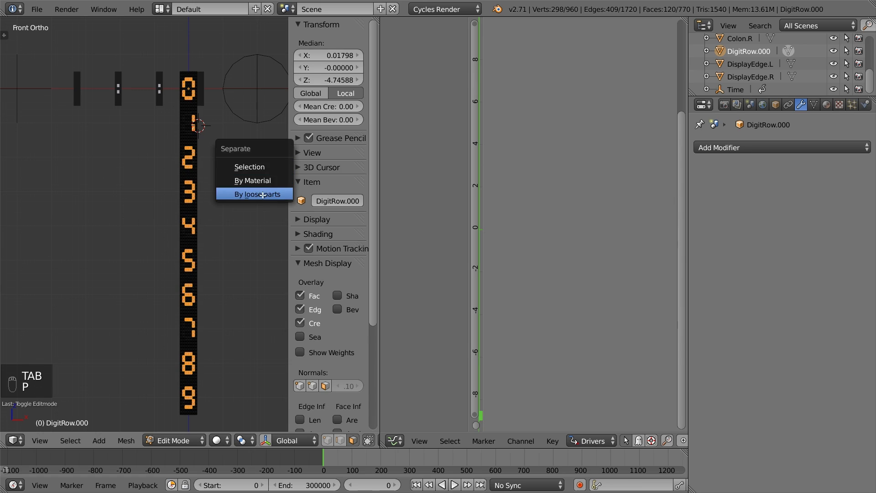
click(262, 195)
key(Tab)
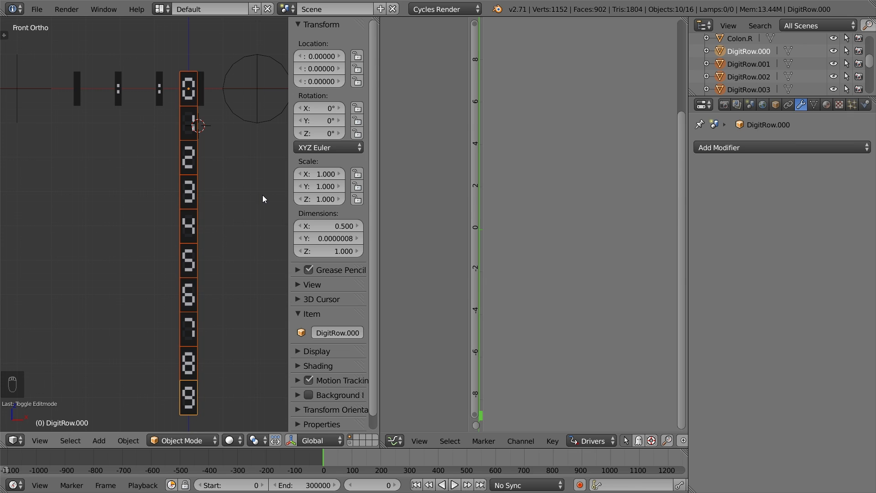
key(ctrl+alt+shift+c)
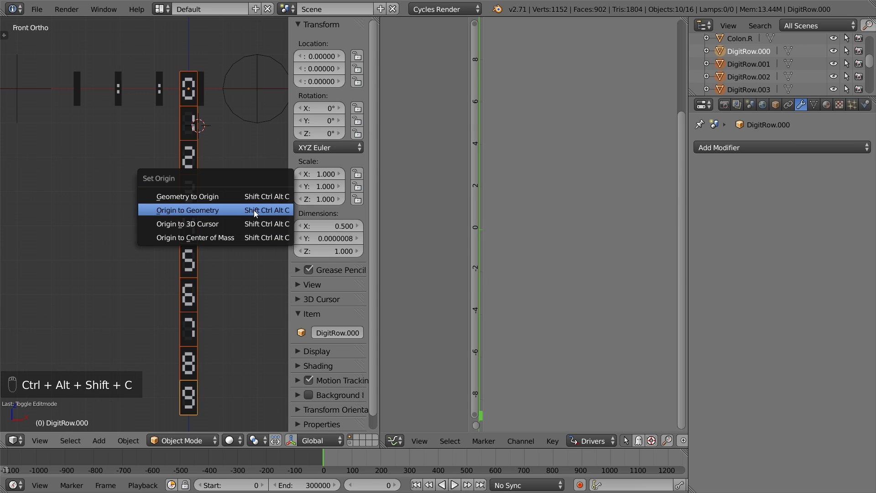
click(254, 210)
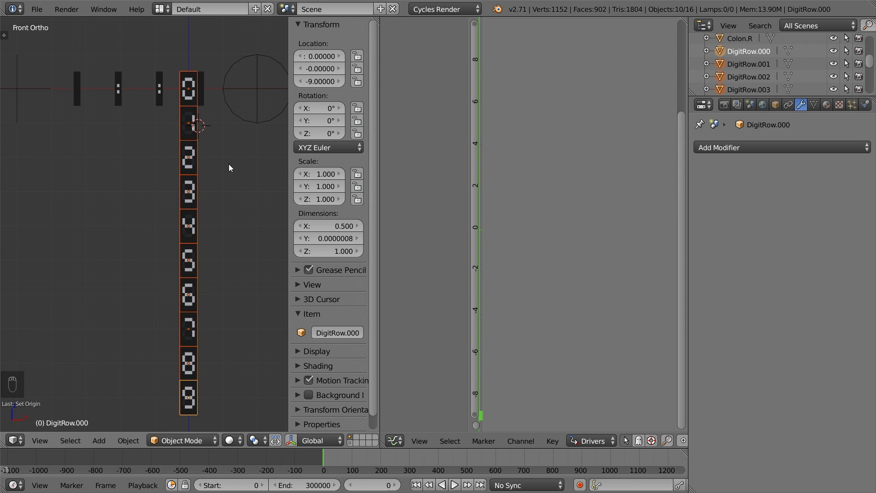
Add a Mask modifier to the digit 0 and enable its vertex group inversion.
right_click(188, 90)
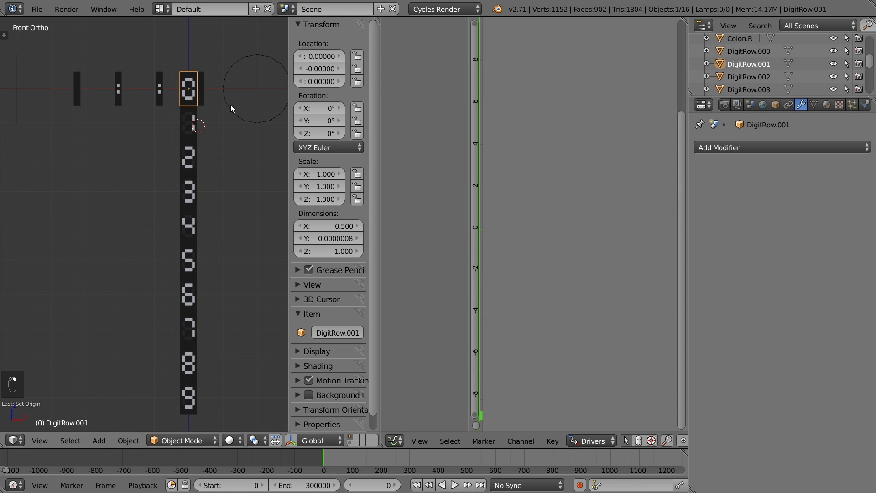
click(699, 148)
click(614, 261)
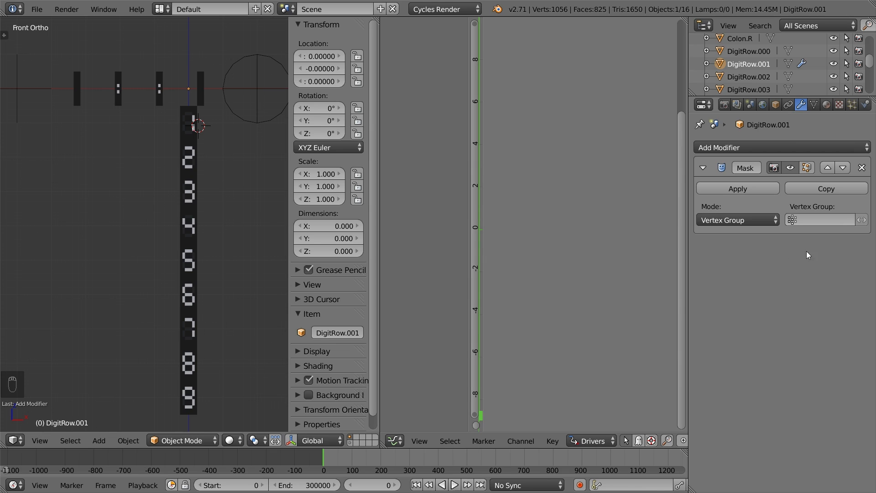
click(862, 220)
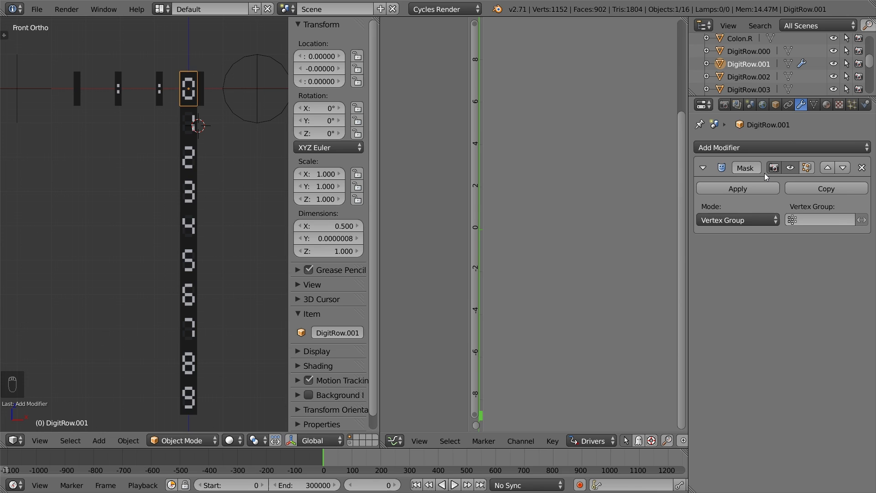
Add a driver to the Mask's invert option, with var as a Single Property reading ["Seconds Single"] from the Time object.
key(ctrl+d)
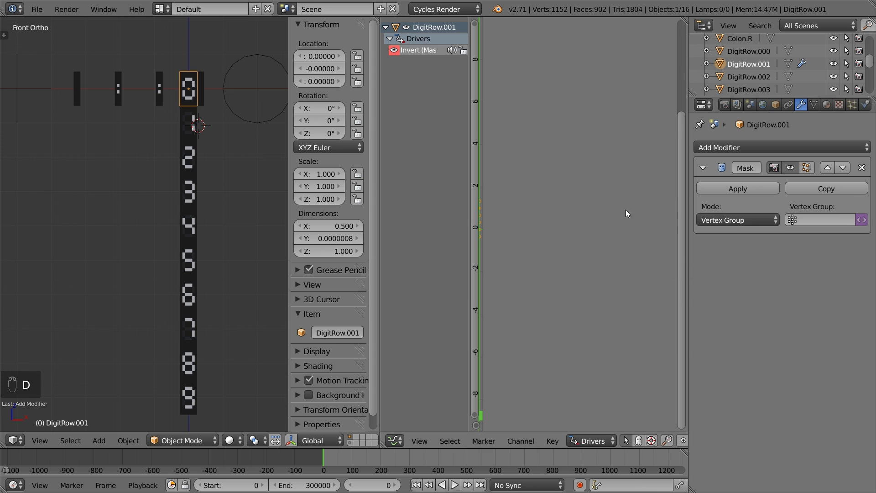
click(414, 48)
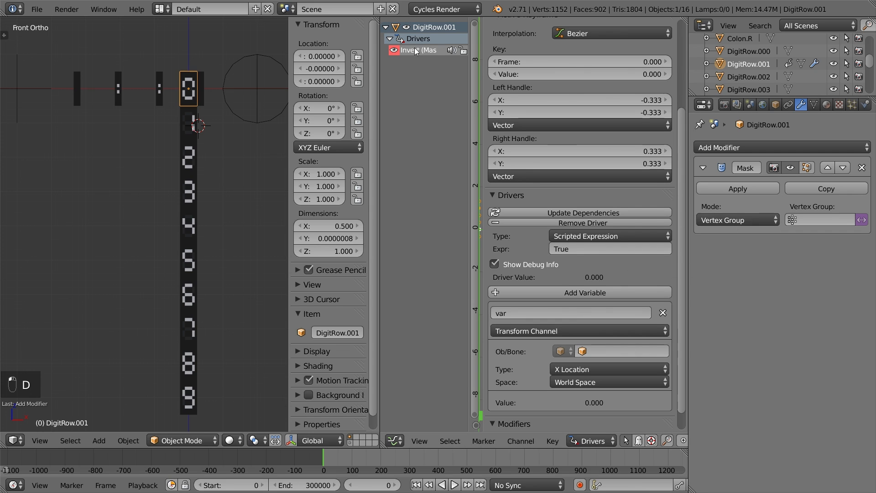
click(613, 351)
text(time)
click(611, 368)
click(612, 330)
click(611, 332)
click(607, 369)
text(["Seconds Single"])
key(Return)
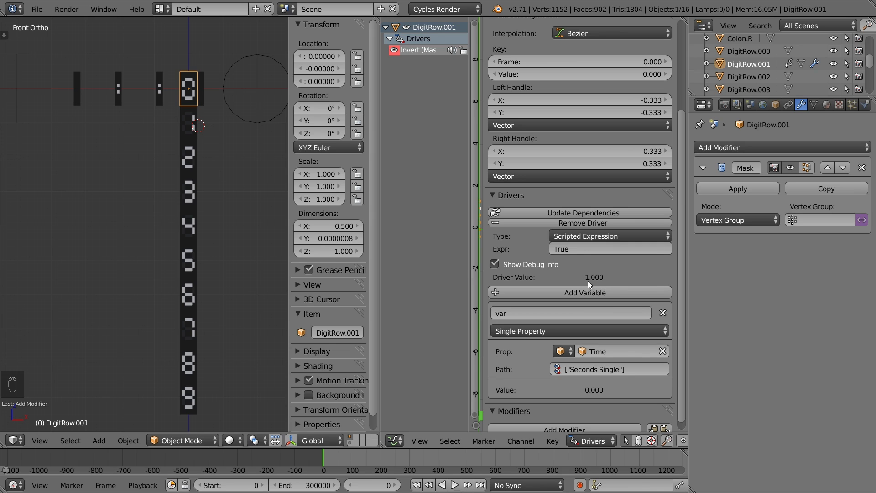
Test the invert driver's expression with False, 1, 0, 10 and 0.99.
click(568, 250)
text(False)
key(Return)
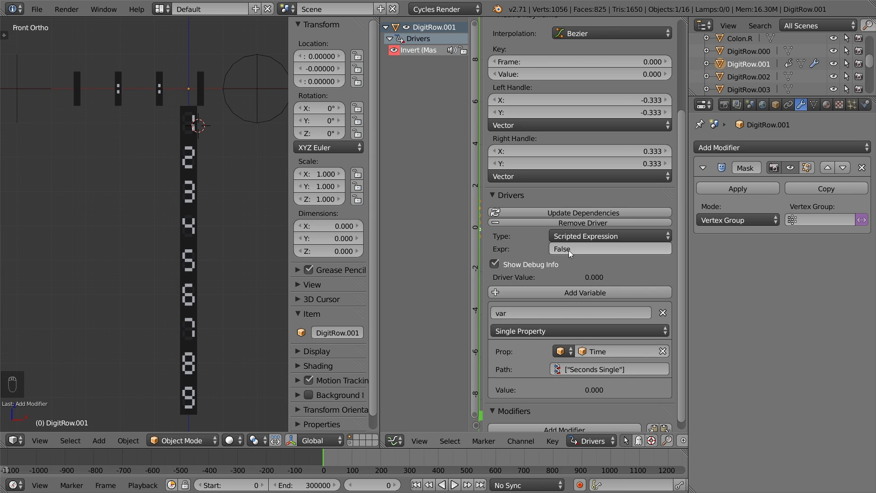
click(561, 249)
text(1)
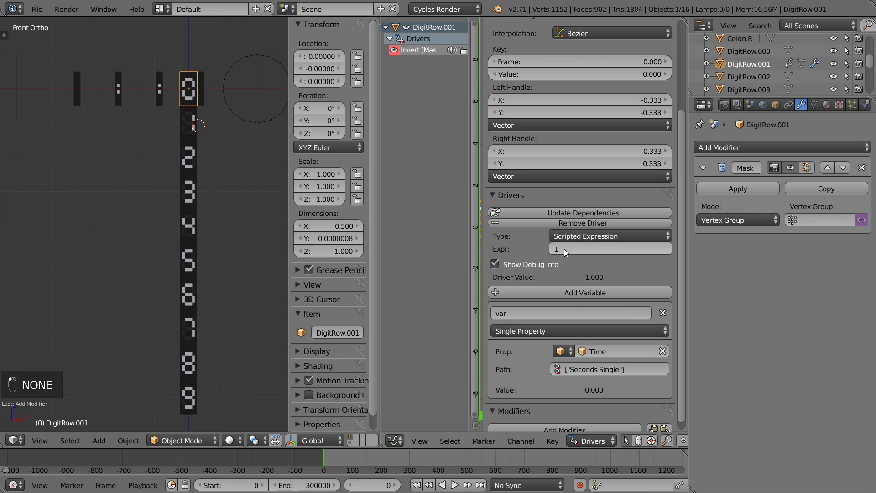
click(564, 249)
text(0)
key(Return)
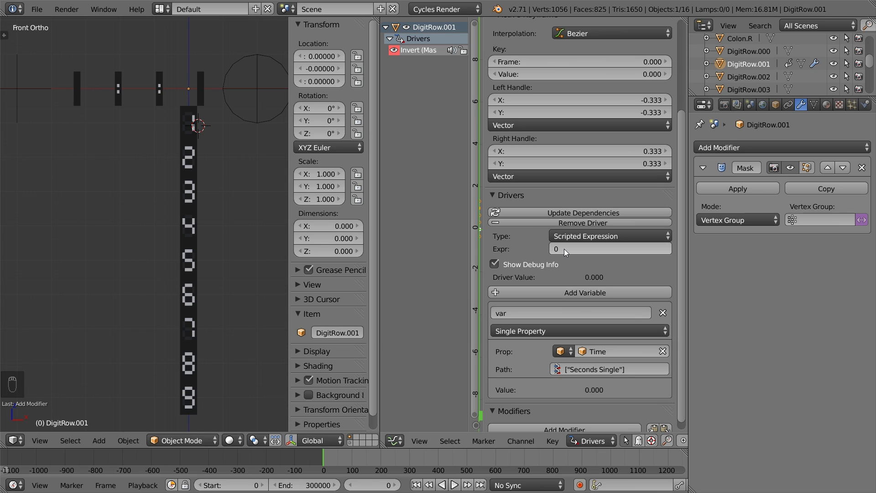
click(564, 248)
text(10)
key(Return)
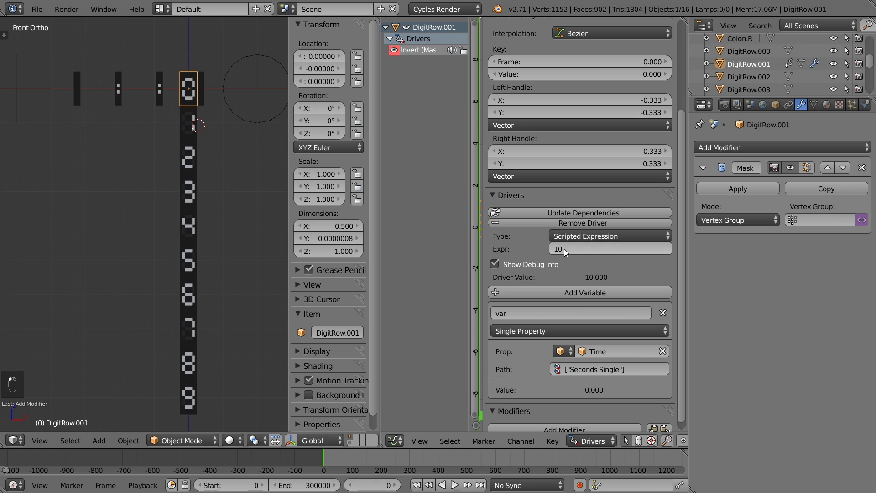
click(564, 248)
text(0.)
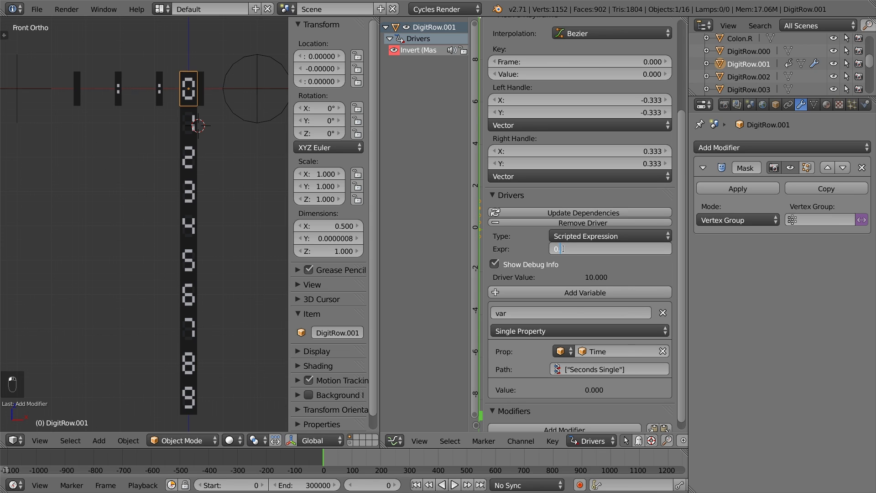
text(99)
key(Return)
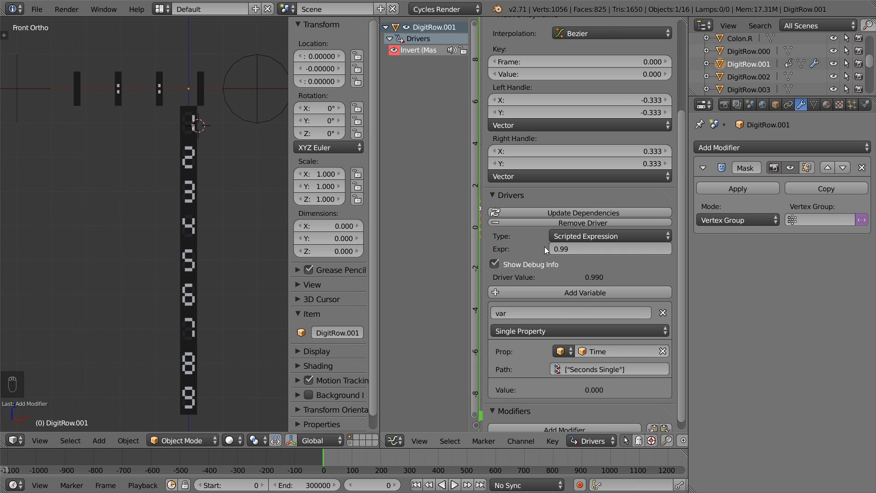
Set the invert driver's expression to var < 1 and check it by scrubbing to about frame 325 and back to the start.
click(566, 249)
text(var < 1)
key(Return)
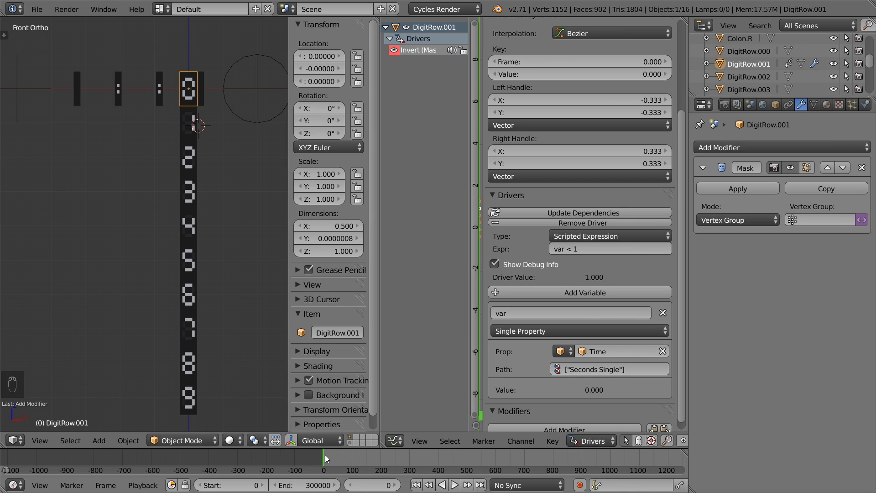
drag(325, 454, 417, 457)
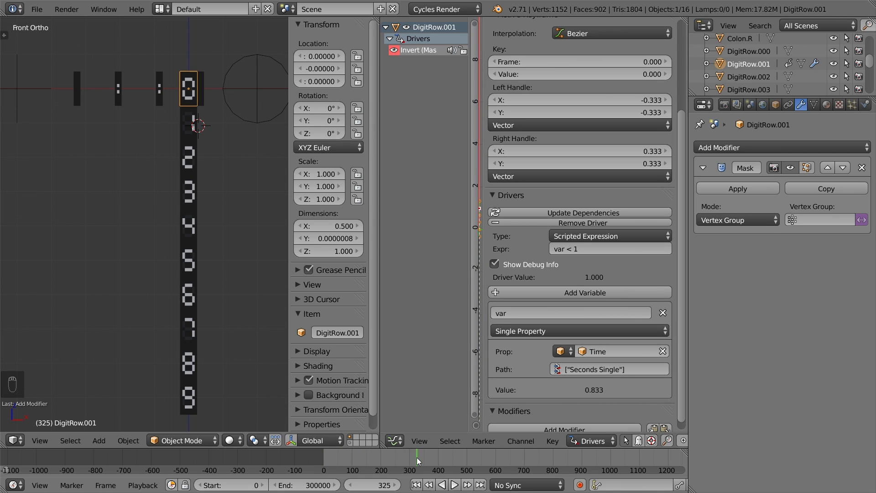
click(416, 484)
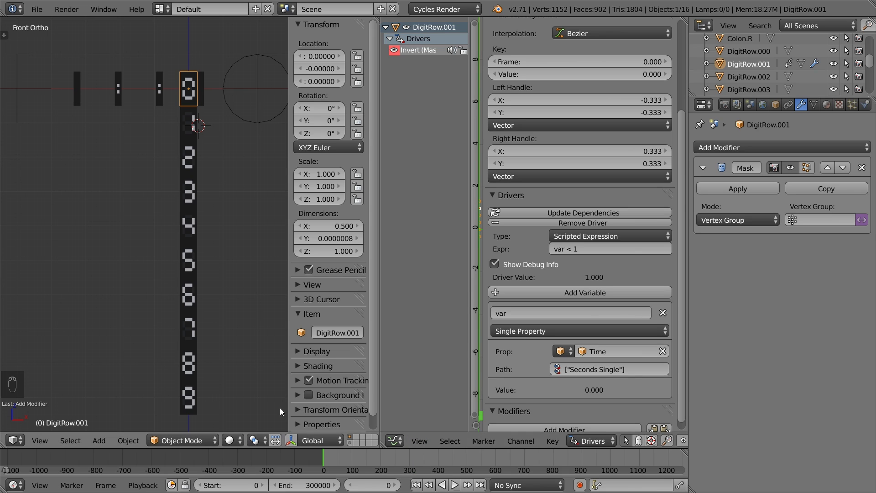
Link the digit 0's modifiers to the other nine digits, 1 through 9.
right_click(192, 401)
shift+right_click(189, 365)
shift+right_click(193, 321)
shift+right_click(189, 292)
shift+right_click(189, 248)
shift+right_click(190, 226)
shift+right_click(189, 191)
shift+right_click(189, 157)
shift+right_click(189, 123)
shift+right_click(190, 100)
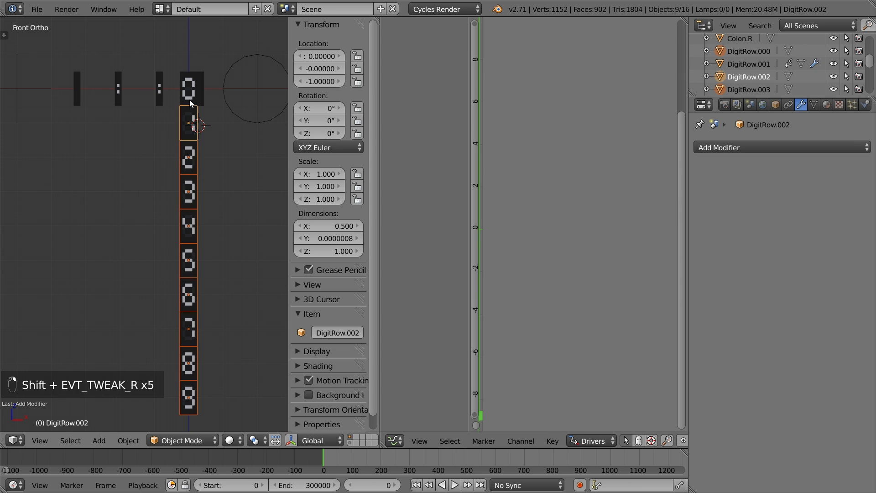
key(ctrl+l)
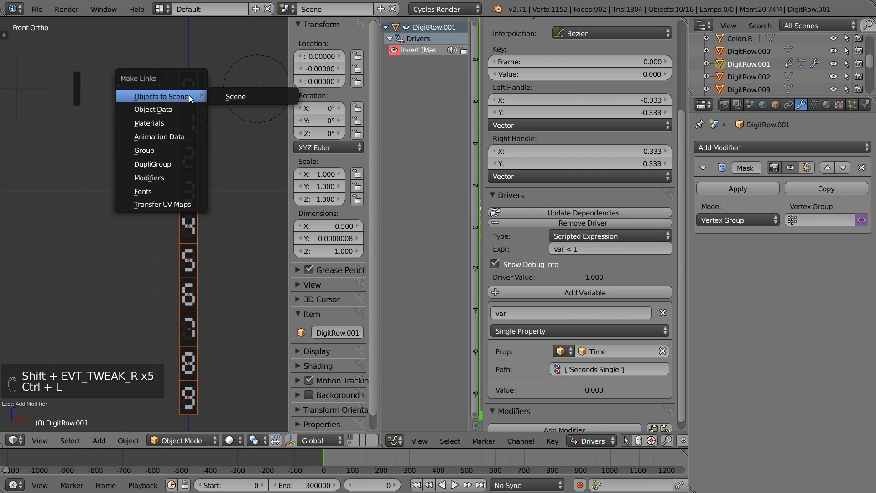
click(158, 174)
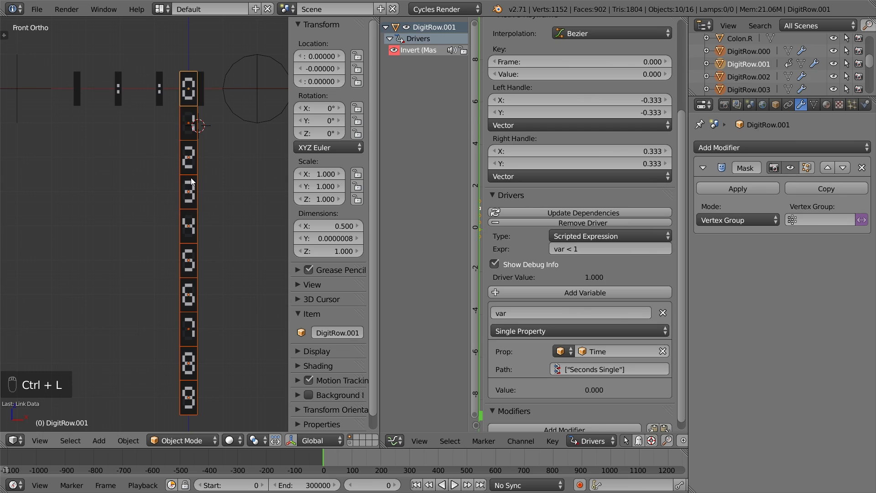
Copy the Mask invert driver from the digit 0 to the digit 1 and open the pasted driver's settings.
right_click(198, 127)
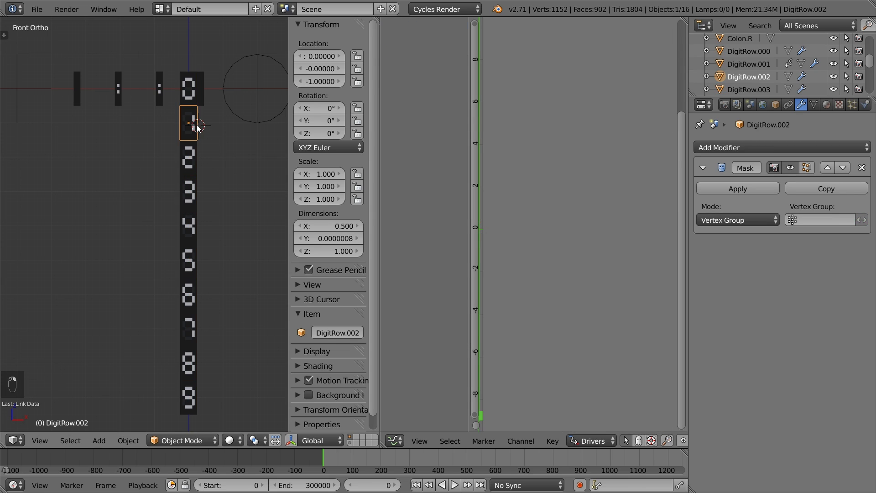
right_click(197, 101)
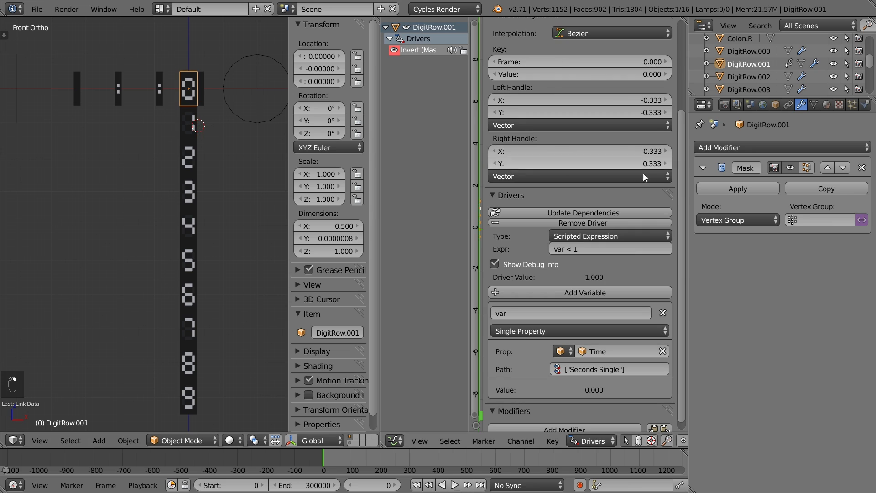
right_click(862, 220)
click(864, 222)
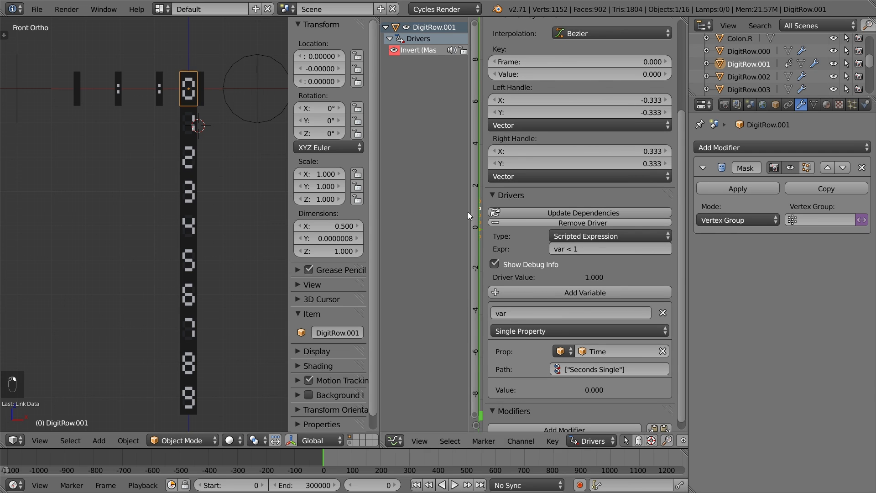
right_click(195, 131)
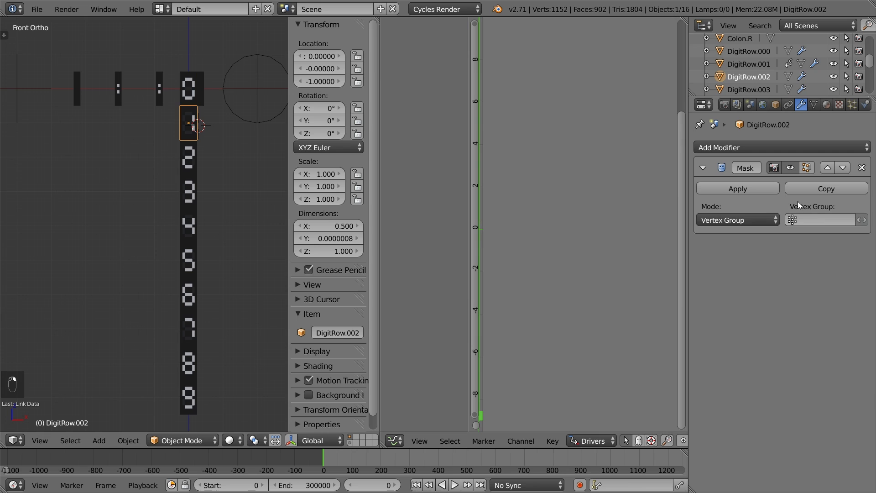
right_click(863, 221)
click(820, 235)
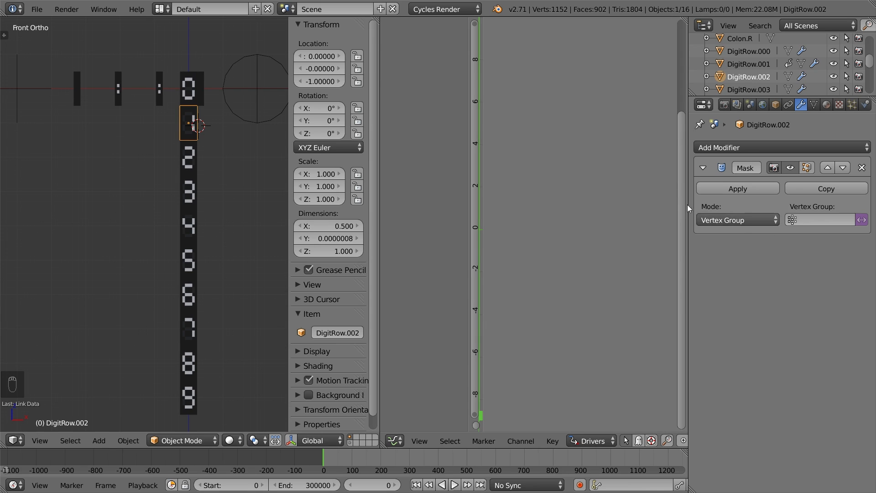
click(412, 51)
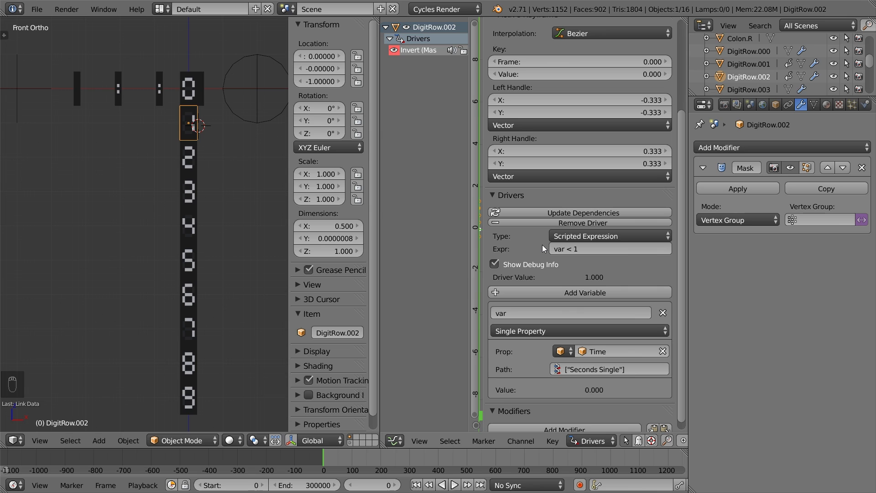
Set the digit 1's Mask invert driver expression to var >= 1 and var < 2, and copy that driver.
click(569, 249)
text(var >= 1 and var < 2)
key(Return)
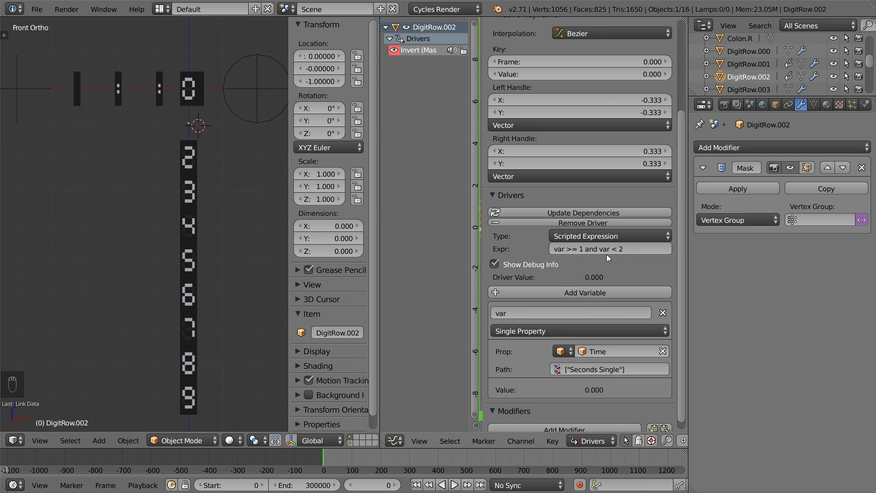
right_click(860, 220)
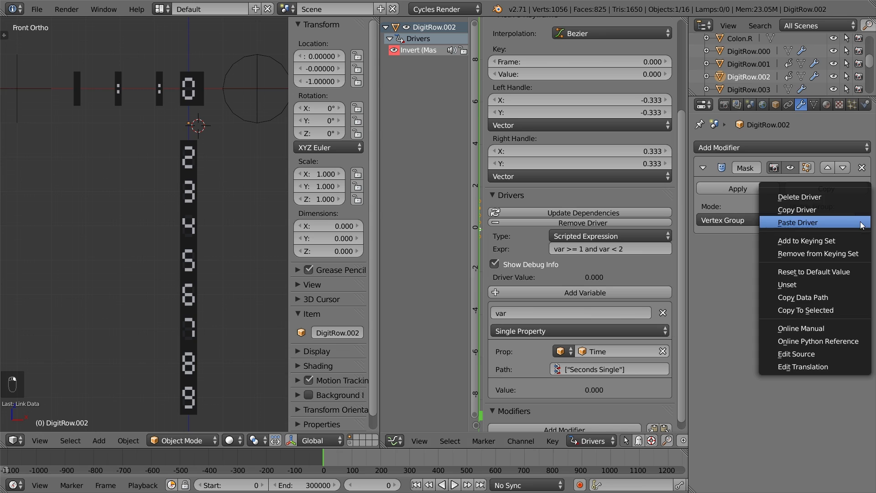
click(847, 211)
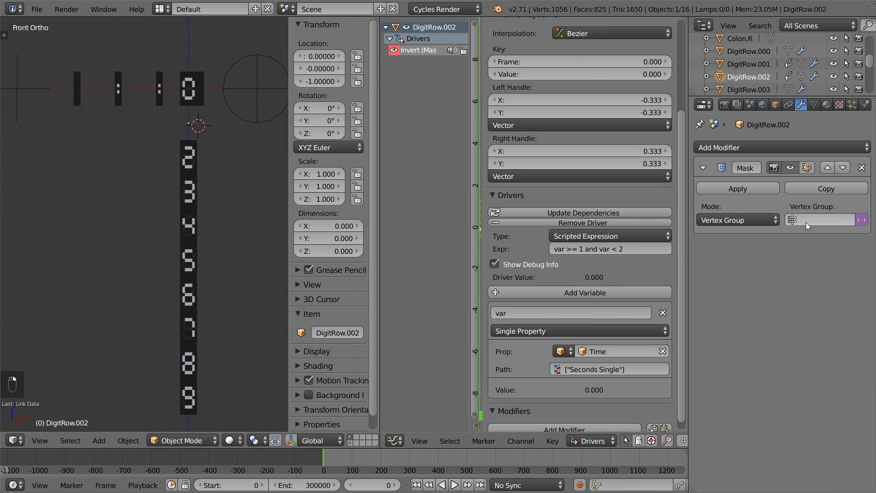
Paste the copied driver onto the Mask invert option of the digits 2, 3, 4 and 5.
right_click(194, 164)
right_click(861, 220)
click(844, 232)
right_click(194, 194)
right_click(861, 220)
click(846, 231)
right_click(193, 225)
right_click(860, 220)
click(846, 231)
right_click(194, 260)
right_click(861, 220)
click(846, 232)
Paste the copied driver onto the Mask invert option of the digits 6, 7, 8 and 9.
right_click(194, 295)
right_click(860, 220)
click(846, 231)
right_click(194, 329)
right_click(860, 220)
click(846, 219)
right_click(193, 363)
right_click(860, 219)
click(847, 232)
right_click(194, 396)
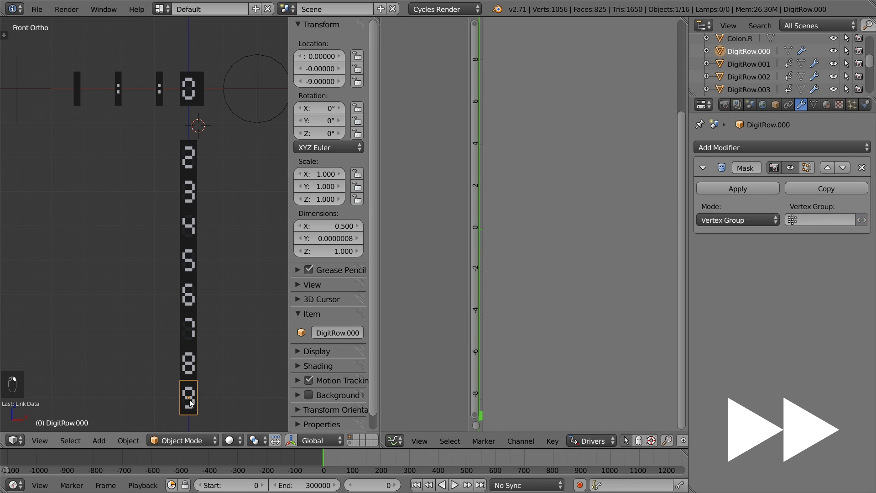
right_click(861, 220)
click(829, 229)
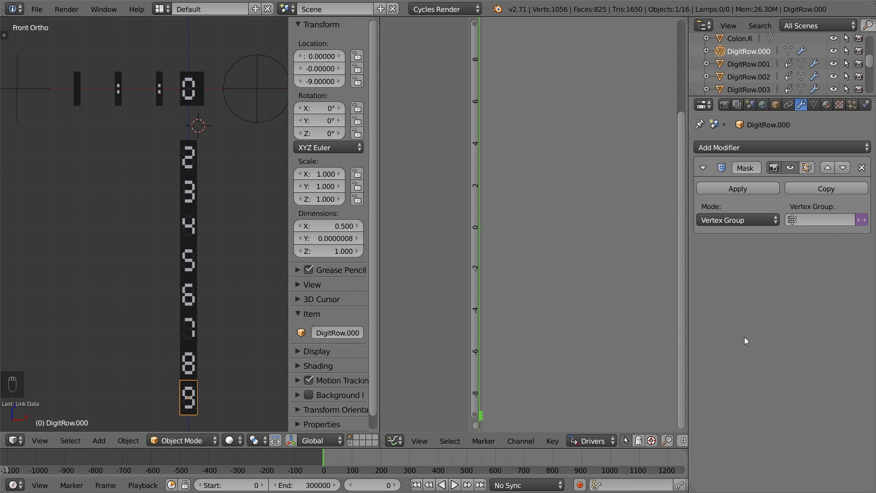
Move to frame 33 and set the digit 2's invert driver expression to var >= 2 and var < 3.
drag(324, 454, 332, 454)
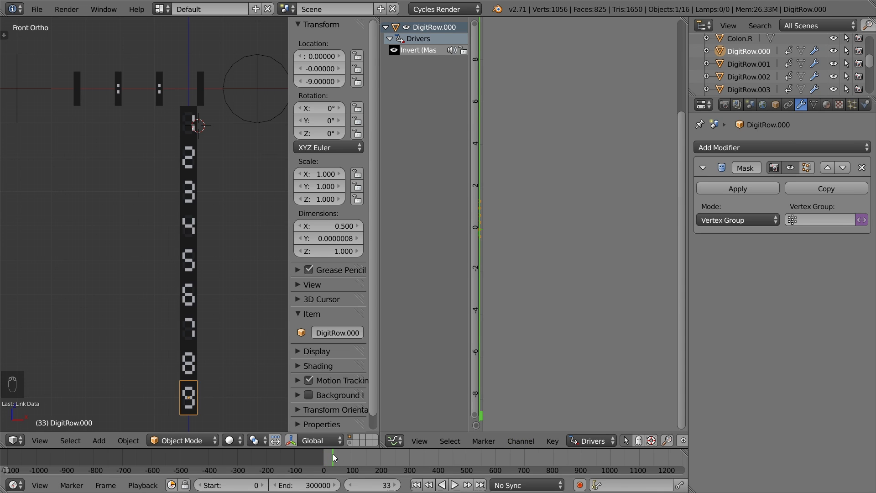
right_click(188, 157)
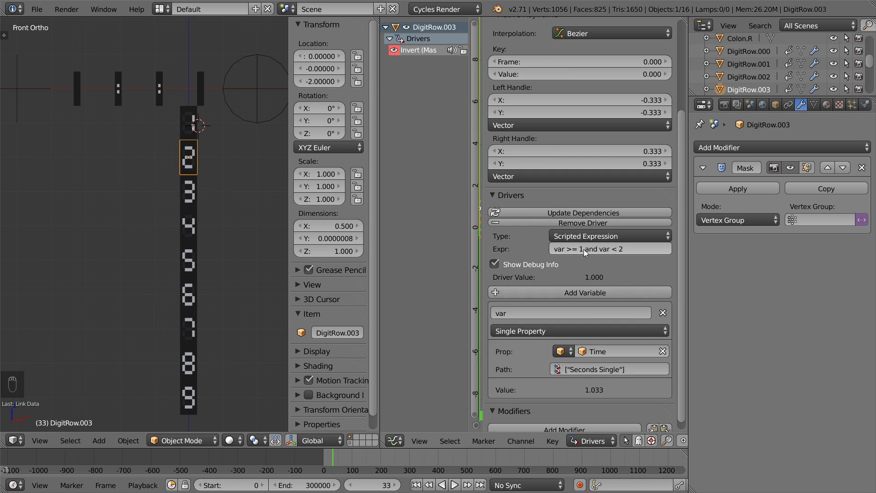
click(583, 249)
text(var >= 2 and var < 3)
key(Return)
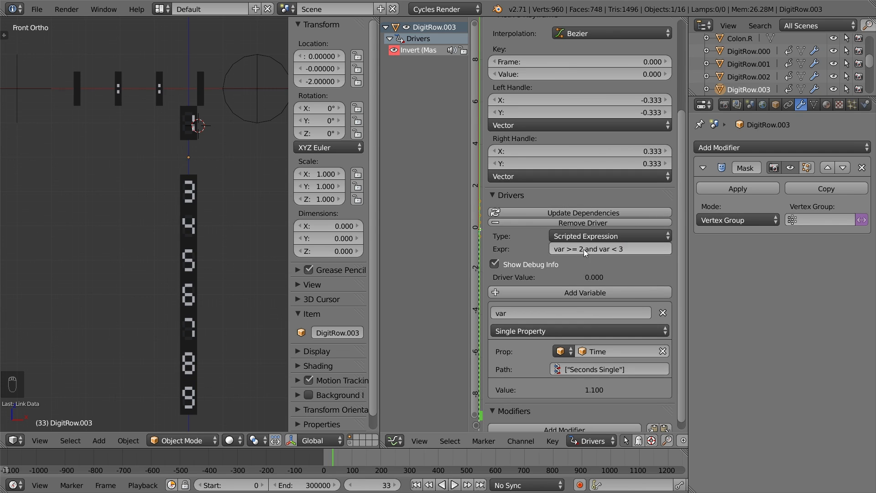
Set the digit 3's invert driver expression to var >= 3 and var < 4.
right_click(188, 192)
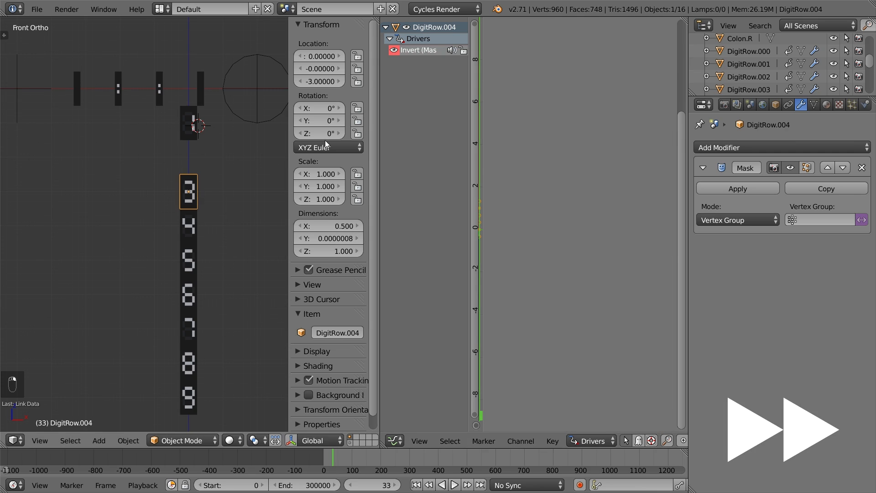
click(416, 48)
click(585, 250)
text(var >= 3 and var < 4)
key(Return)
Set the digit 4's invert driver expression to var >= 4 and var < 5.
right_click(189, 225)
click(416, 49)
click(581, 248)
key(Delete)
text(5)
key(Return)
Set the digit 5's invert driver expression to var >= 5 and var < 6.
right_click(189, 260)
click(416, 49)
click(581, 249)
text(var >= 5 and var < 6)
key(Return)
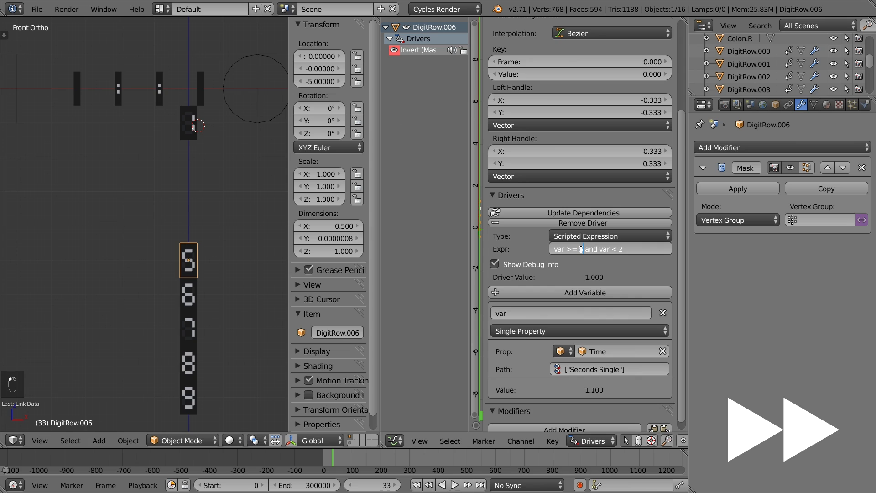
Set the digit 6's invert driver expression to var >= 6 and var < 7.
right_click(195, 284)
click(416, 49)
click(581, 249)
text(var >= 6 and var < 7)
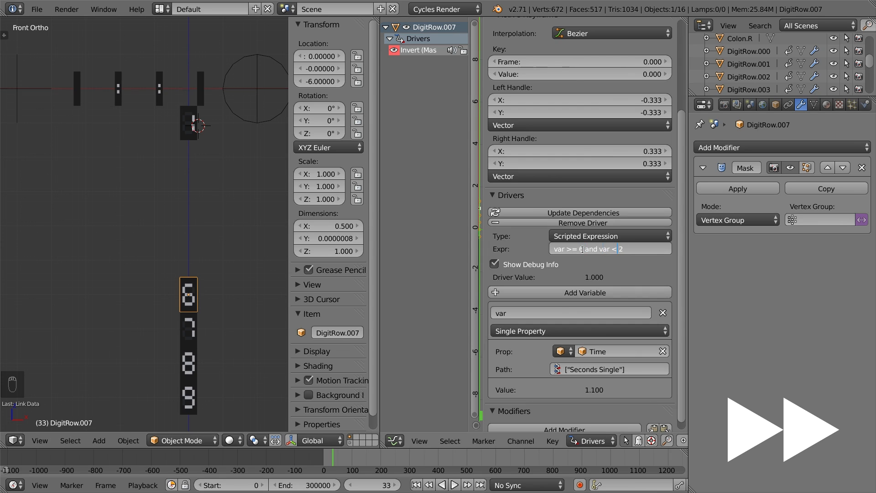
key(Return)
Set the digit 7's invert driver expression to var >= 7 and var < 8.
right_click(189, 328)
click(416, 50)
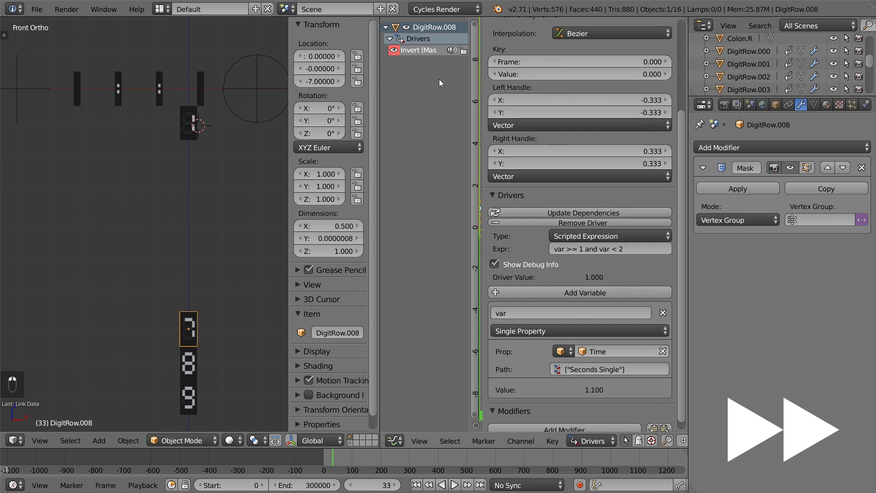
click(582, 249)
text(var >= 7 and var < 8)
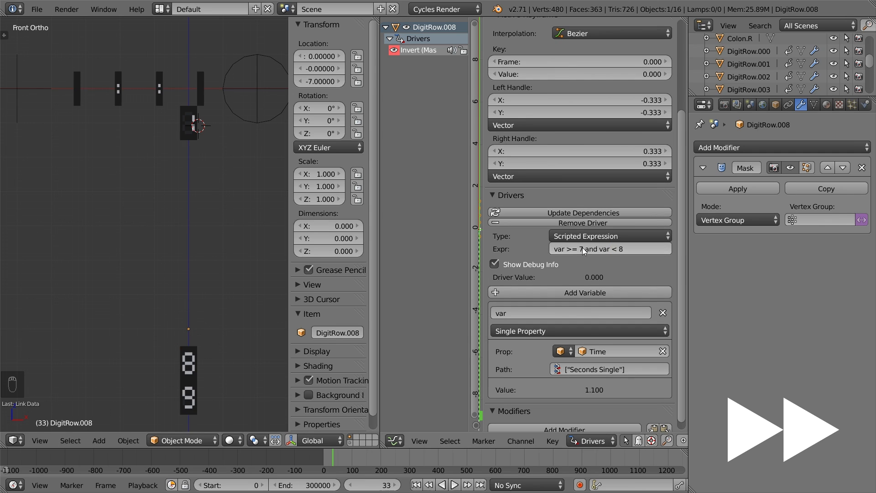
key(Return)
Set the digit 8's invert driver expression to var >= 8 and var < 9.
right_click(189, 363)
click(416, 50)
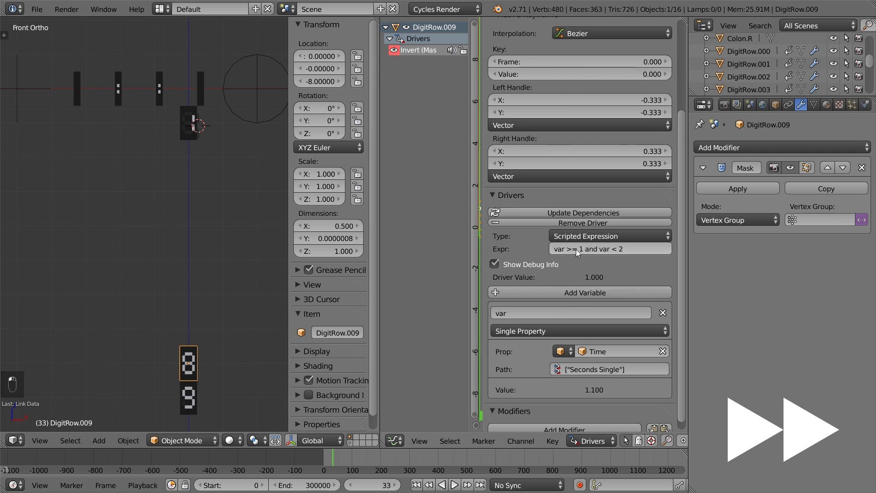
click(582, 249)
text(8)
key(End)
key(BackSpace)
text(9)
key(Return)
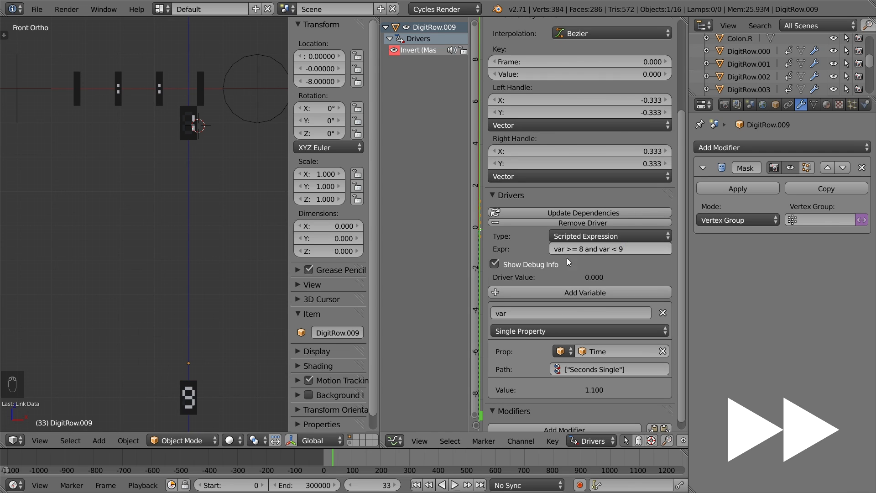
Set the digit 9's invert driver expression to var >= 9, then check the digits by scrubbing to about frame 66 and back to the start.
right_click(191, 391)
click(415, 50)
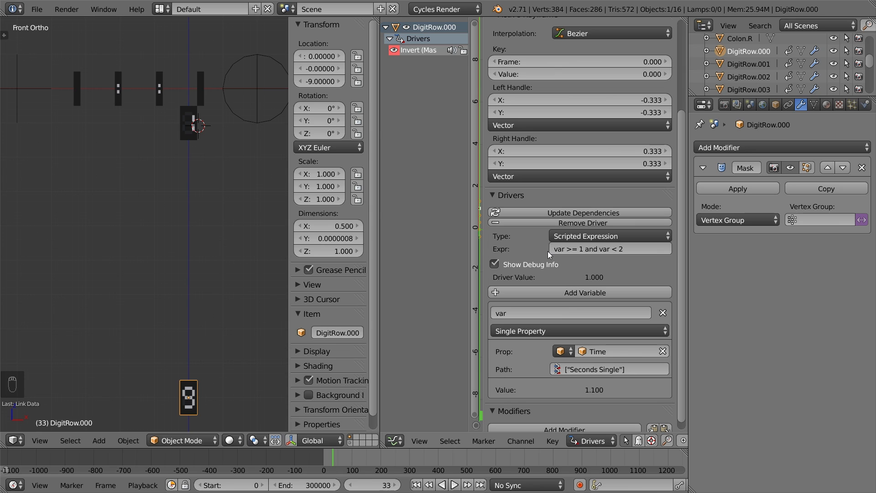
click(569, 249)
drag(578, 248, 648, 253)
text(9)
key(Return)
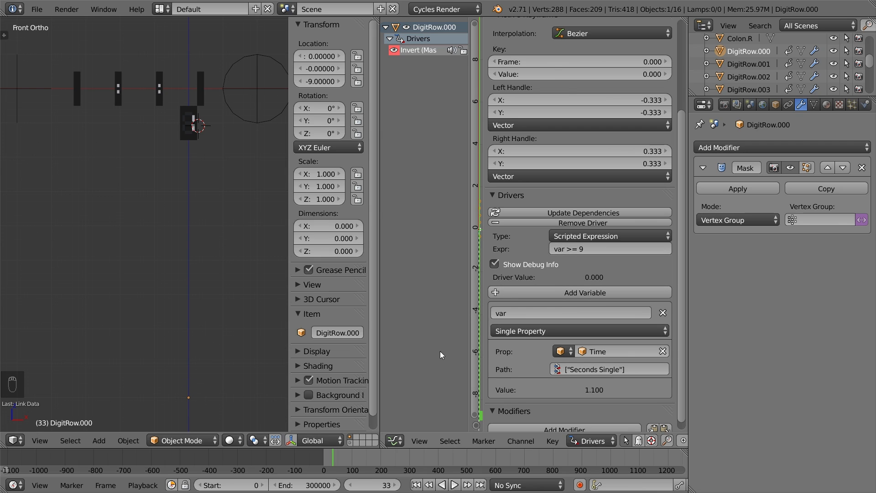
drag(328, 453, 344, 465)
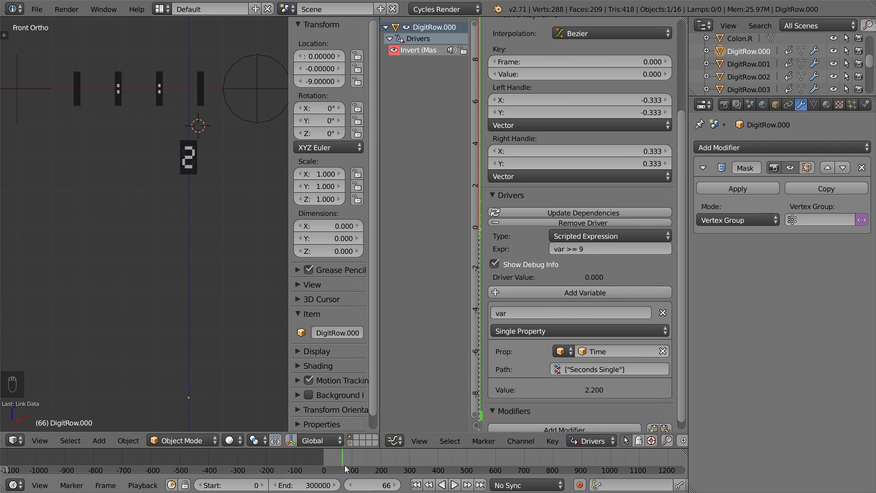
click(416, 485)
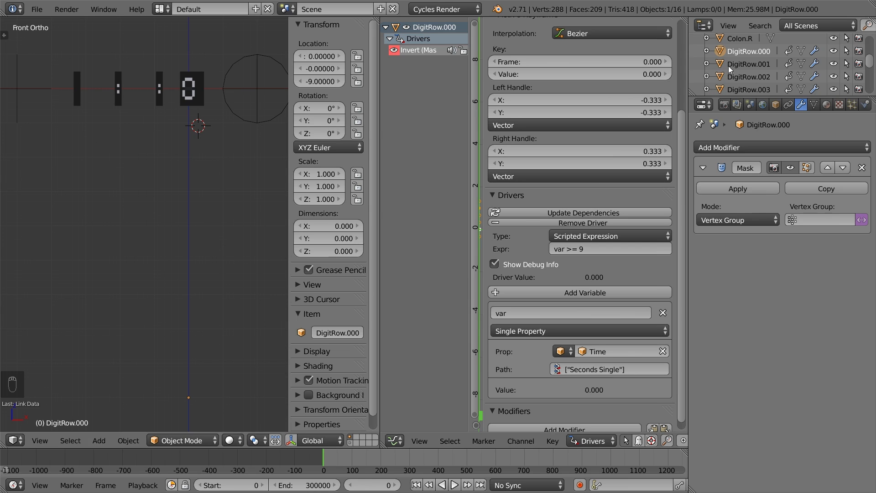
Rename DigitRow.000 to DigitRow.9.000 and DigitRow.001 to DigitRow.0.000.
double_click(743, 52)
drag(761, 52, 792, 51)
text(9.000)
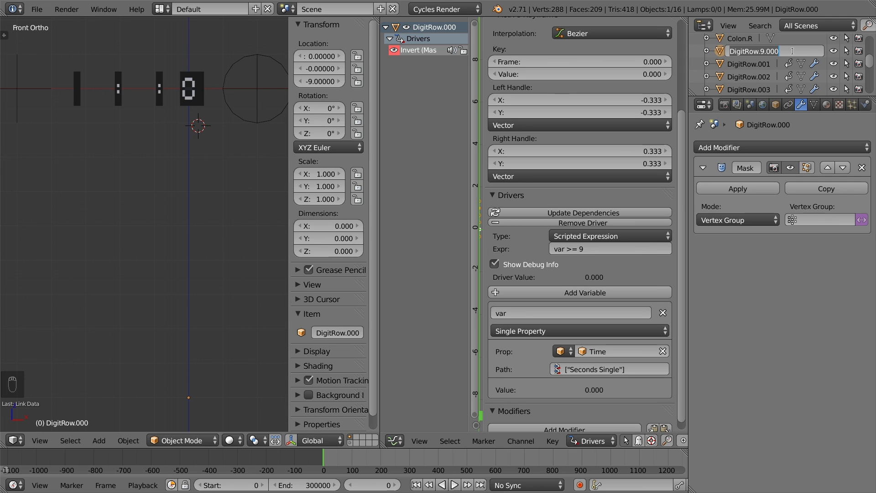
key(Return)
double_click(763, 51)
text(DigitRow.9.000)
click(765, 51)
key(BackSpace)
text(0)
key(Return)
Rename DigitRow.002 to DigitRow.1.000 and DigitRow.003 to DigitRow.2.000.
double_click(759, 62)
text(DigitRow.9.000)
click(765, 63)
key(BackSpace)
text(1)
key(Return)
double_click(769, 63)
text(DigitRow.9.000)
click(766, 63)
key(BackSpace)
text(2)
key(Return)
Rename the objects of the digits 3, 4 and 5 to DigitRow.3.000, DigitRow.4.000 and DigitRow.5.000.
double_click(764, 64)
text(DigitRow.9.000)
click(761, 63)
text(3)
key(Return)
double_click(761, 63)
text(DigitRow.9.000)
click(761, 64)
key(BackSpace)
text(4)
key(Return)
text(5)
key(Return)
Rename DigitRow.007, DigitRow.008 and DigitRow.009 to DigitRow.6.000, DigitRow.7.000 and DigitRow.8.000, and look over the renamed objects.
double_click(761, 63)
text(DigitRow.0.000)
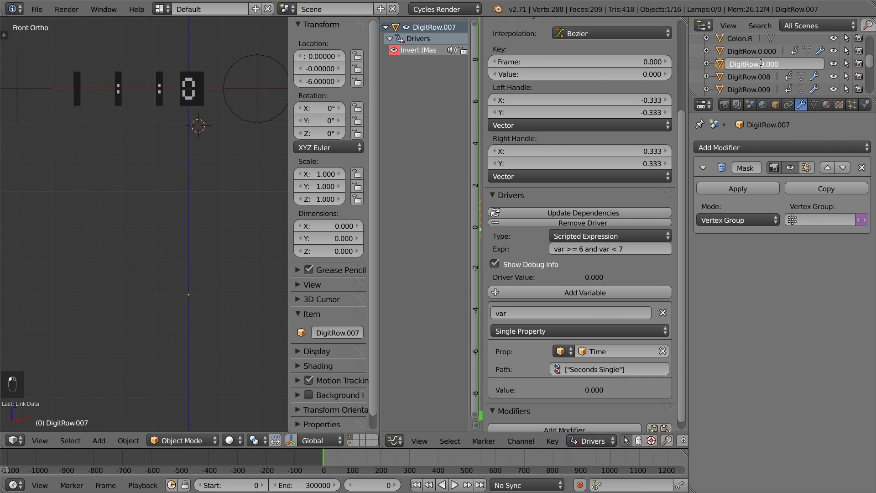
key(Return)
double_click(761, 63)
text(DigitRow.0.000)
click(761, 63)
key(Delete)
text(7)
key(Return)
double_click(761, 63)
click(761, 63)
key(Delete)
text(8)
key(Return)
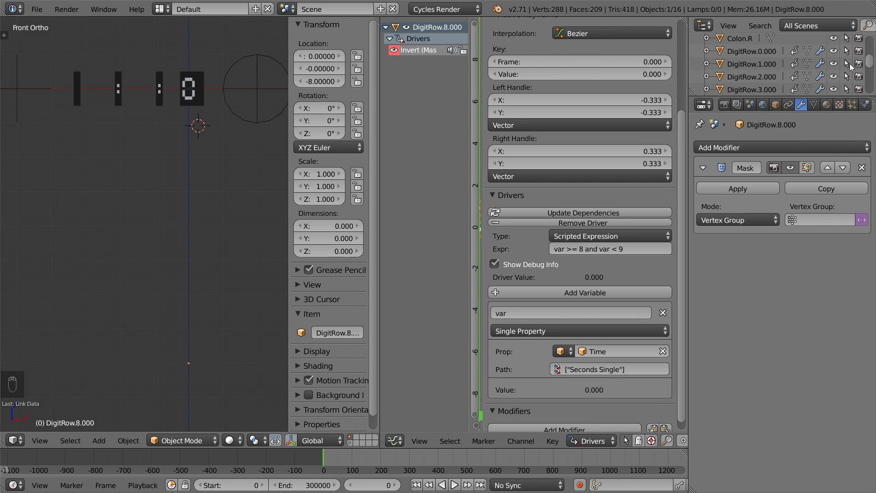
scroll(870, 63, down, 5)
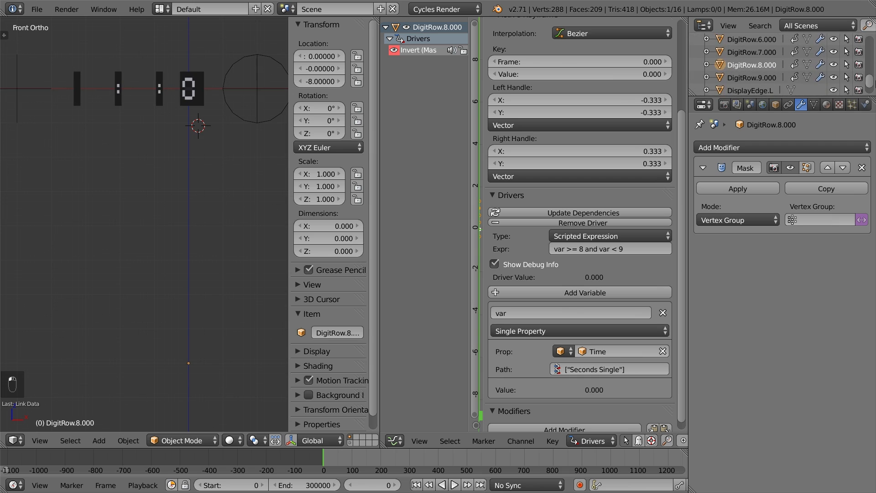
scroll(870, 73, up, 4)
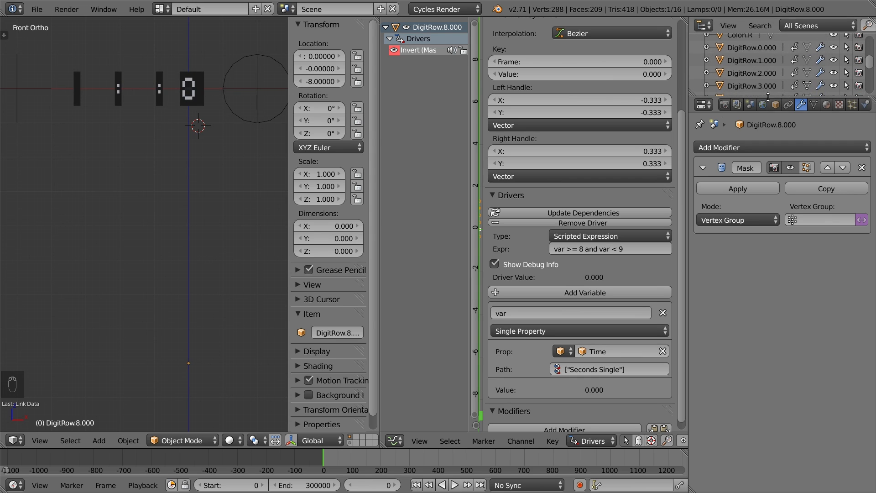
Circle-select all ten digit objects and make a linked duplicate of them moved -0.5 along X.
key(a)
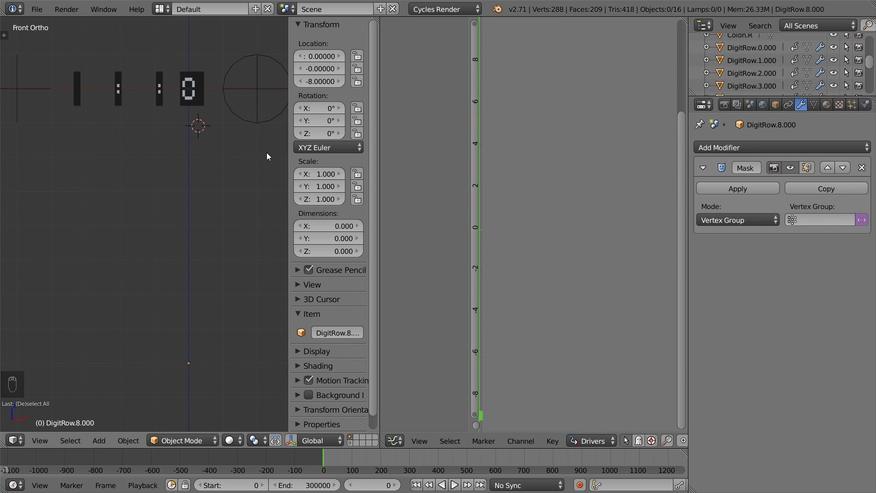
key(c)
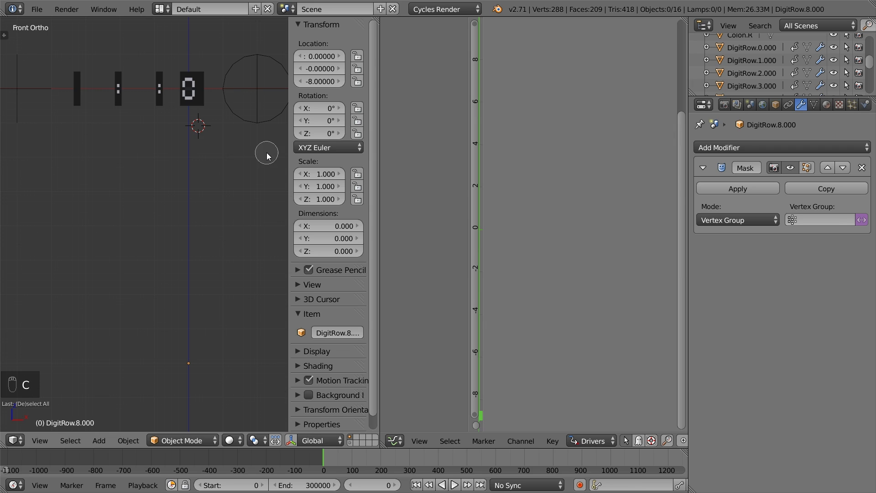
drag(187, 93, 189, 397)
right_click(239, 389)
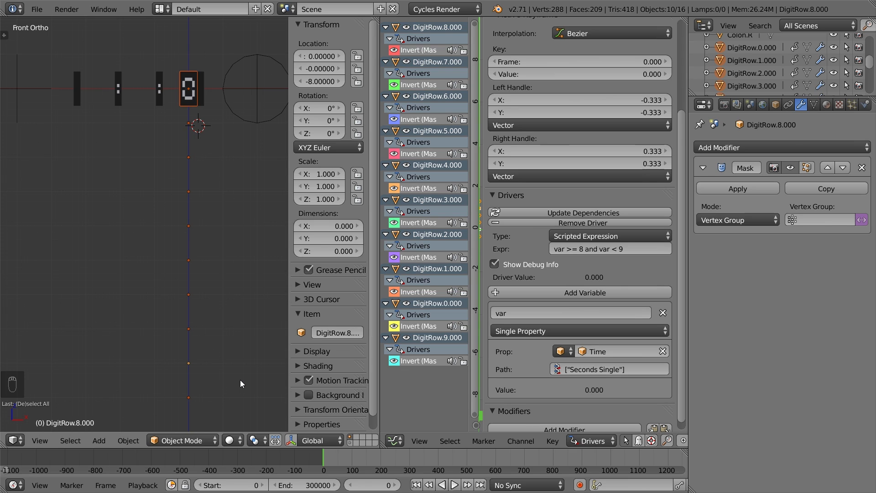
key(alt+d)
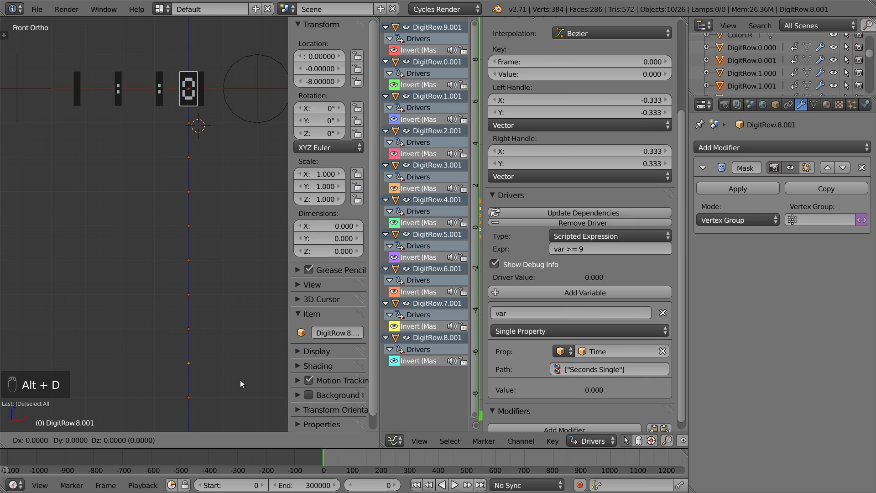
text(x-0.5)
key(Return)
Make four more linked duplicates of the digit column, successively moved -0.7, -0.5, -0.7 and -0.5 along X, and deselect everything.
key(alt+d)
text(x-0.7)
key(Return)
key(alt+d)
text(x-0.5)
key(Return)
key(alt+d)
text(x-0.7)
key(Return)
key(alt+d)
text(x-0.5)
key(Return)
key(a)
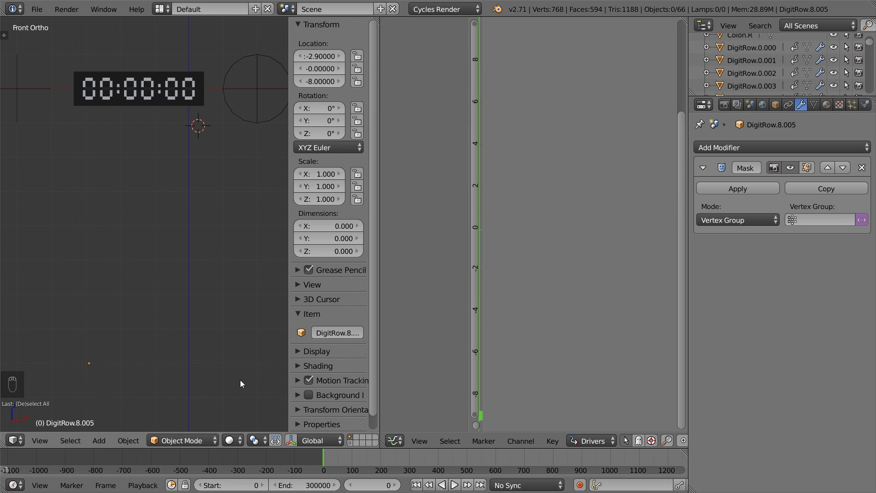
Delete the digits 6 through 9 from the tens-of-seconds and tens-of-minutes columns.
key(c)
drag(172, 397, 171, 297)
drag(132, 387, 132, 292)
key(x)
click(134, 293)
Delete the digits 3 through 9 from the tens-of-hours column.
key(c)
drag(86, 403, 86, 166)
right_click(87, 165)
key(x)
click(87, 165)
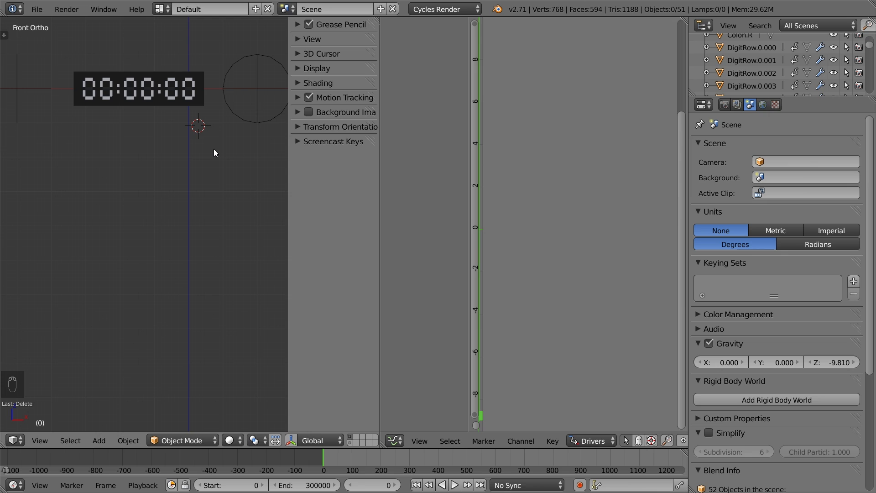
Select the tens-of-seconds digits, point the digit 0 driver variable to ["Seconds Ten"] and copy that path.
key(c)
click(171, 94)
drag(171, 96, 172, 302)
right_click(171, 307)
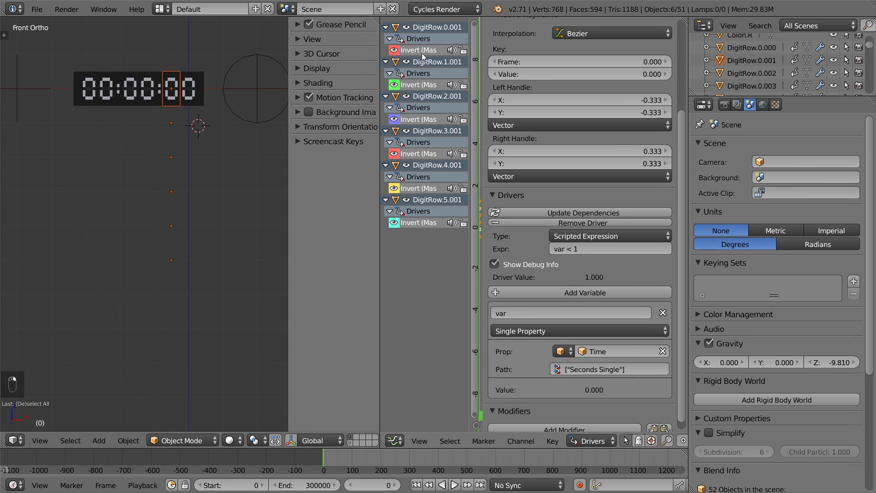
double_click(595, 366)
text(Ten)
key(Return)
key(ctrl+c)
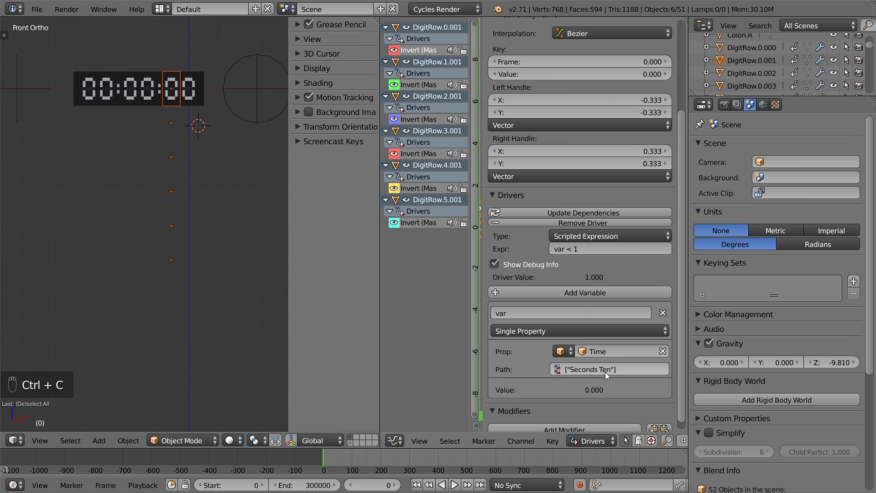
Paste the ["Seconds Ten"] path into the drivers of digits 1 through 5 in the tens-of-seconds column and deselect everything.
click(429, 87)
key(ctrl+v)
click(419, 119)
key(ctrl+v)
click(419, 154)
key(ctrl+v)
click(418, 189)
key(ctrl+v)
click(419, 223)
key(ctrl+v)
key(a)
Select the ten single-minutes digits, set the first listed driver's variable path to ["Minutes Single"] and copy it.
key(c)
drag(150, 91, 152, 402)
right_click(152, 402)
double_click(581, 369)
text(Minutes)
key(Return)
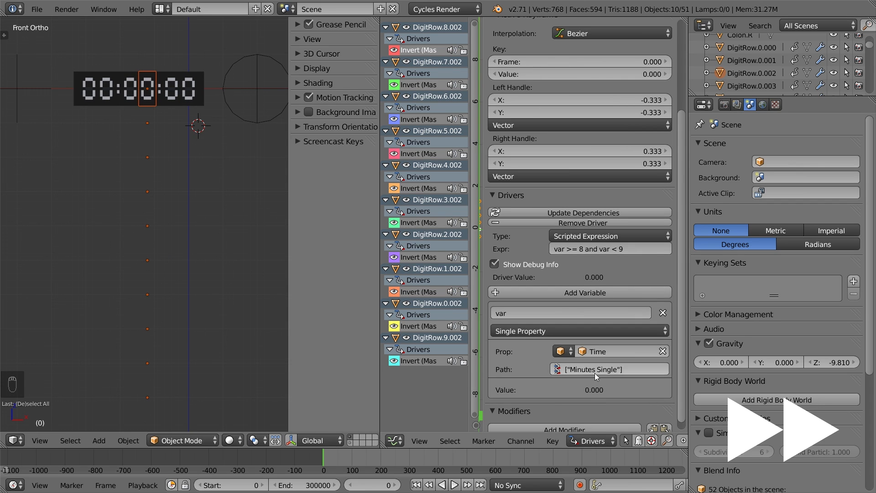
key(ctrl+c)
Paste the ["Minutes Single"] path into the other nine drivers of the single-minutes column and deselect everything.
click(426, 87)
key(ctrl+v)
click(419, 119)
key(ctrl+v)
click(419, 154)
key(ctrl+v)
click(419, 188)
key(ctrl+v)
click(419, 223)
key(ctrl+v)
click(419, 257)
key(ctrl+v)
click(419, 291)
key(ctrl+v)
click(429, 326)
key(ctrl+v)
click(419, 360)
key(ctrl+v)
key(a)
Select the tens-of-minutes digits, set the digit 0 driver's variable path to ["Minutes Ten"] and copy it.
key(c)
drag(130, 92, 132, 278)
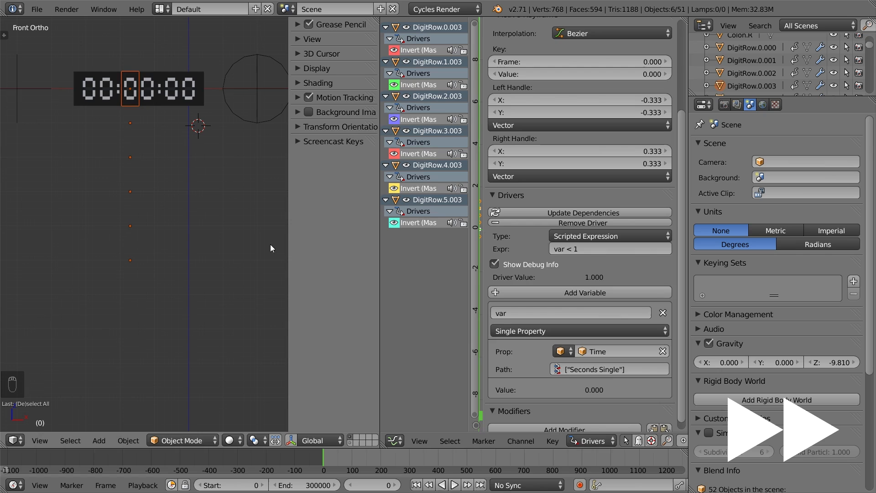
key(ctrl+v)
key(ctrl+c)
Paste the ["Minutes Ten"] path into the drivers of digits 1 through 5 in the tens-of-minutes column and deselect everything.
click(425, 85)
key(ctrl+v)
click(425, 119)
key(ctrl+v)
click(426, 153)
key(ctrl+v)
click(431, 191)
key(ctrl+v)
click(427, 222)
key(ctrl+v)
key(a)
Select the ten single-hours digits, set the first listed driver's variable path to ["Hours Single"] and copy it.
key(c)
drag(106, 89, 107, 398)
key(ctrl+v)
key(ctrl+c)
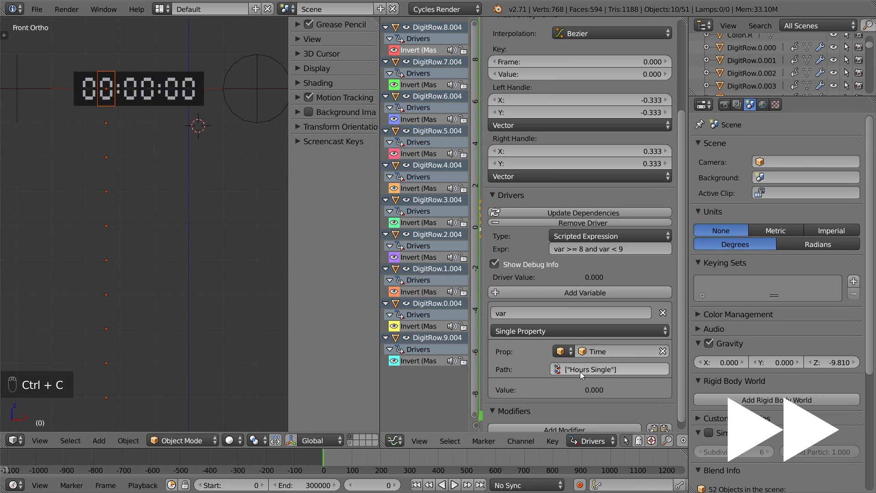
Paste the ["Hours Single"] path into the other nine drivers of the single-hours column and deselect everything.
click(425, 85)
key(ctrl+v)
click(425, 119)
key(ctrl+v)
click(425, 154)
key(ctrl+v)
click(426, 188)
key(ctrl+v)
click(425, 222)
key(ctrl+v)
click(425, 257)
key(ctrl+v)
click(425, 292)
key(ctrl+v)
click(427, 326)
key(ctrl+v)
click(425, 361)
key(ctrl+v)
key(a)
Select the three tens-of-hours digits and point all of their driver variables to the Time object's tens-of-hours property.
key(c)
drag(89, 89, 92, 160)
right_click(132, 174)
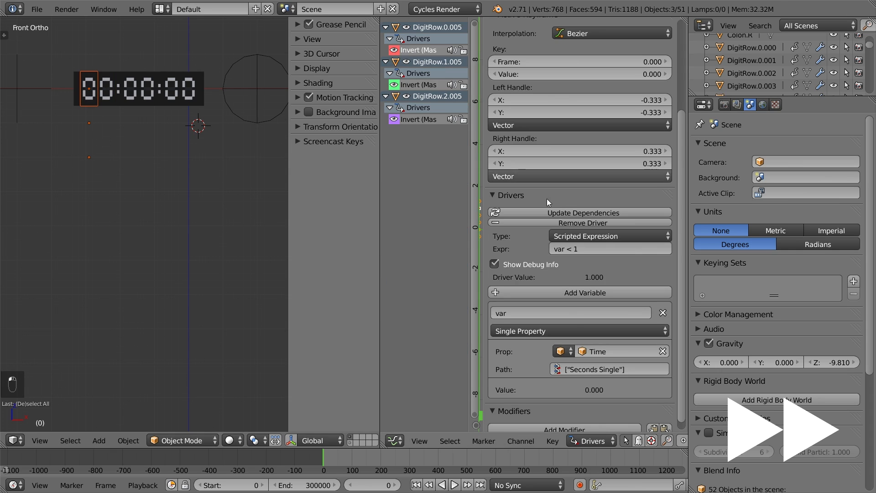
key(ctrl+v)
key(ctrl+c)
click(424, 89)
key(ctrl+v)
click(418, 119)
key(ctrl+v)
Deselect everything, scrub through the frames to test the clock digits and return to the first frame.
key(a)
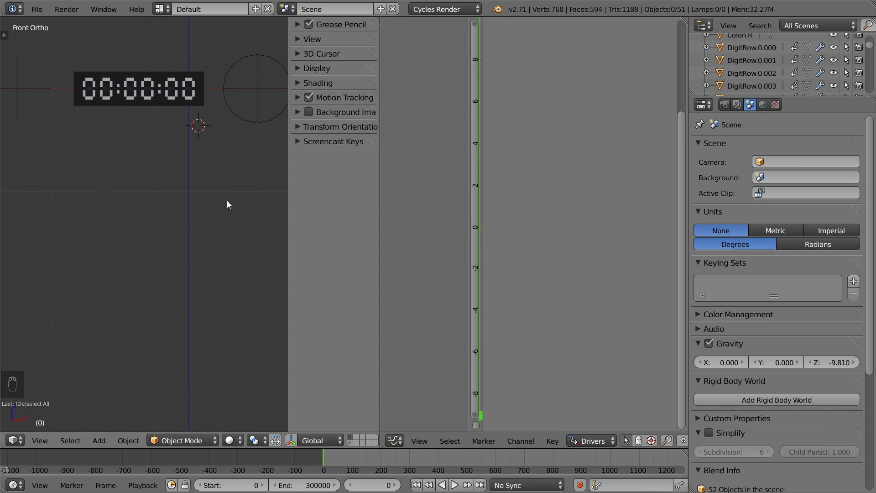
drag(372, 484, 394, 489)
click(416, 485)
Snap the 3D cursor to the single-seconds digit 0 and snap all ten digits of that column onto it.
right_click(190, 97)
key(shift+s)
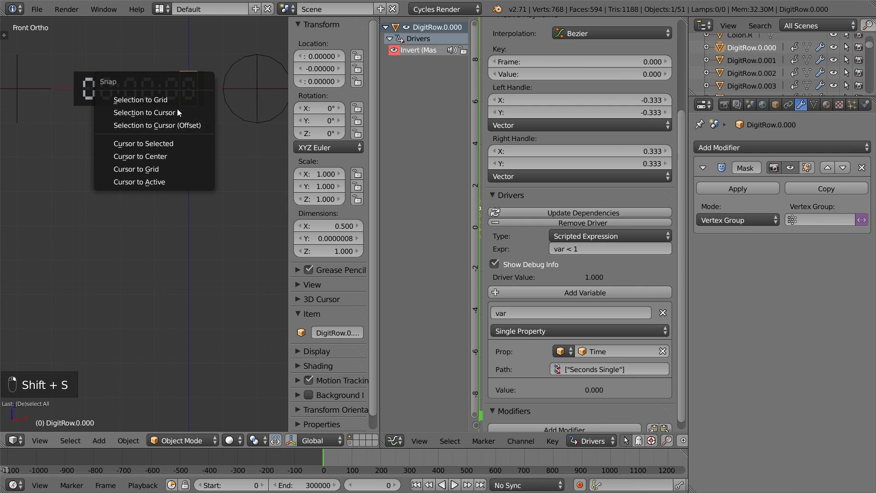
click(150, 146)
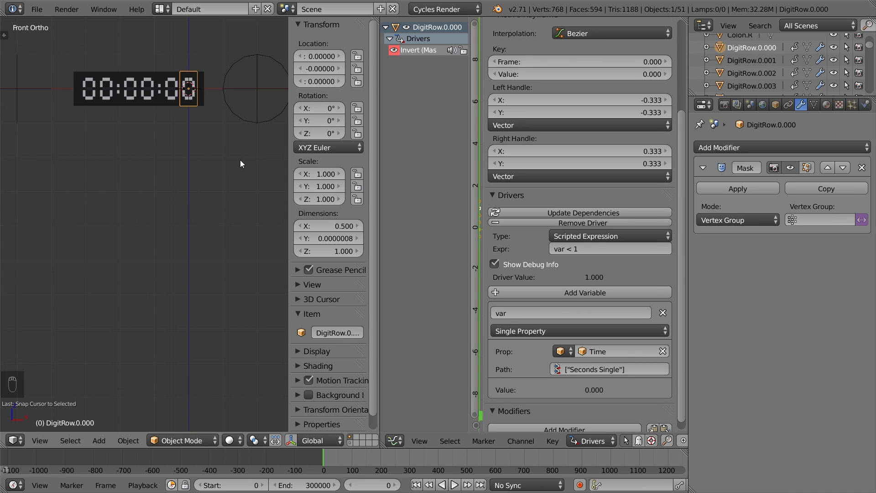
key(c)
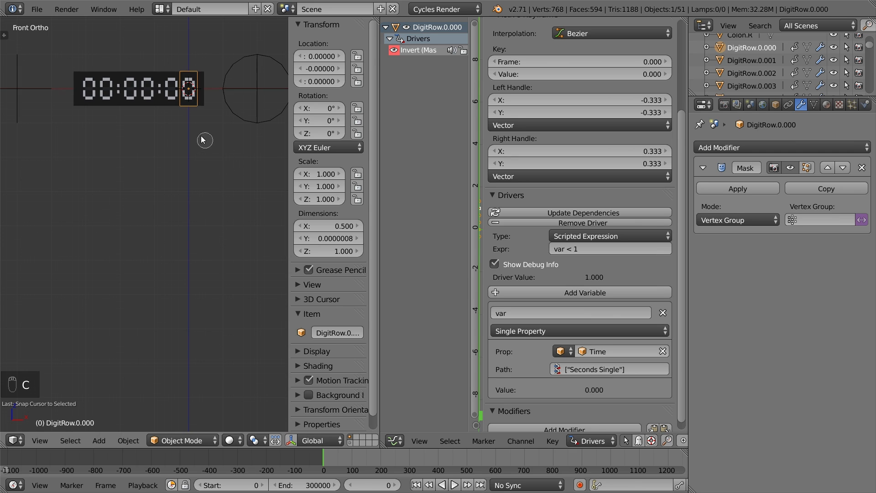
mouse_move(187, 119)
mouse_down()
mouse_move(190, 399)
mouse_move(241, 332)
mouse_up()
right_click(242, 335)
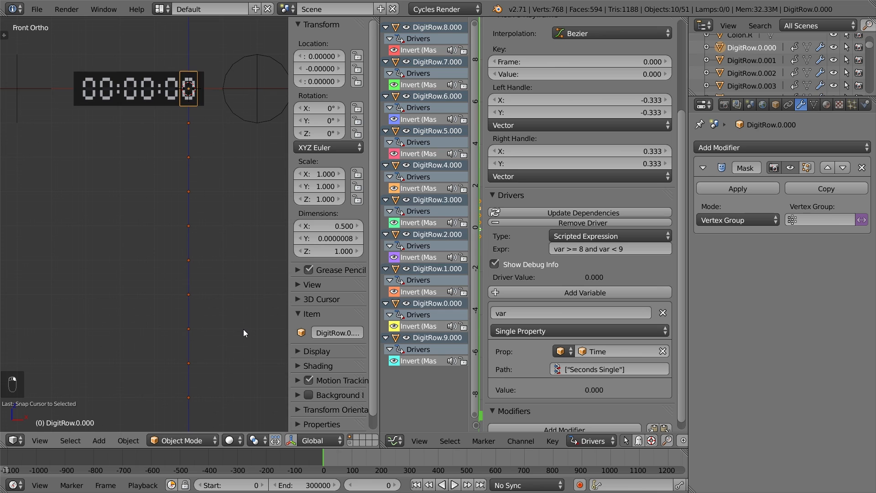
key(shift+s)
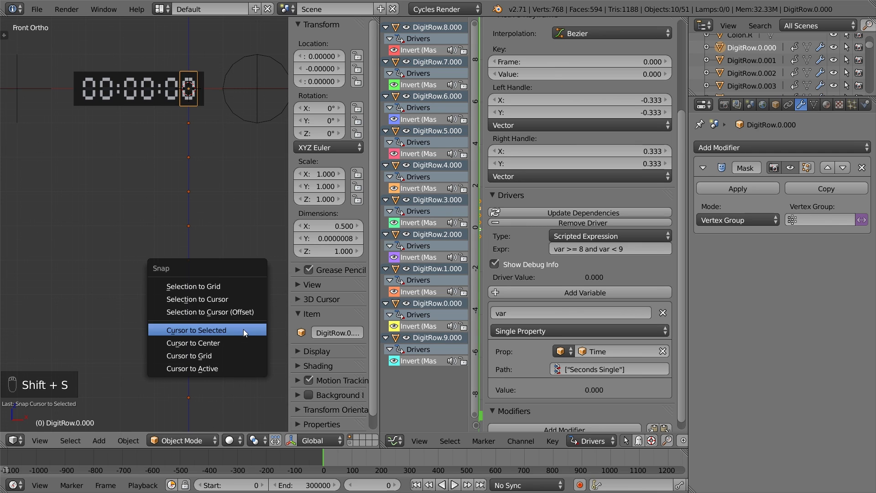
click(231, 300)
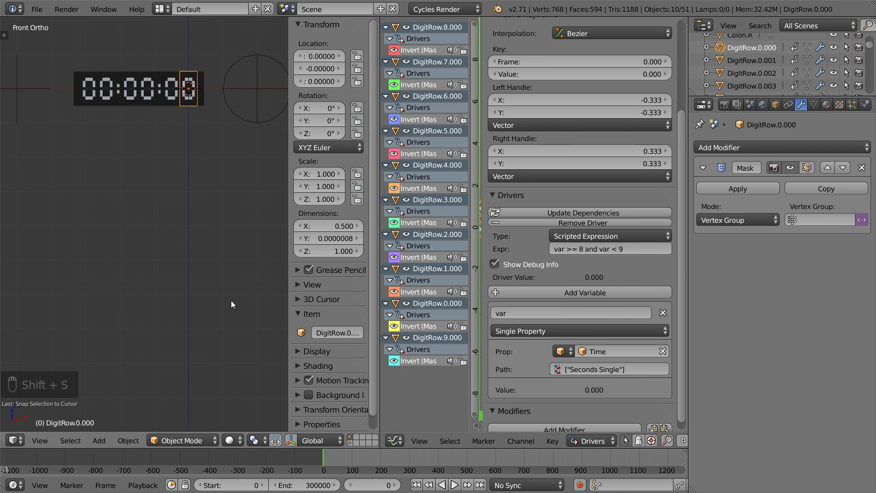
Deselect everything and play the animation for a few seconds to check the single-seconds digits.
key(a)
click(231, 300)
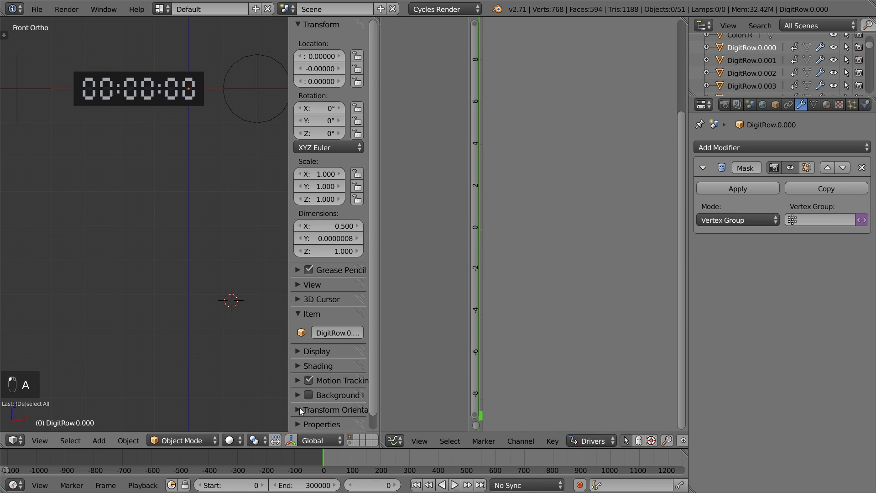
key(alt+a)
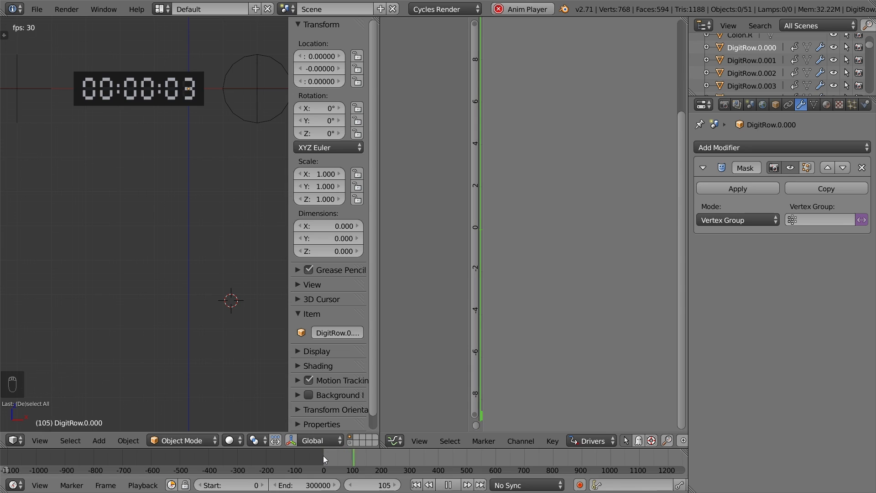
key(alt+a)
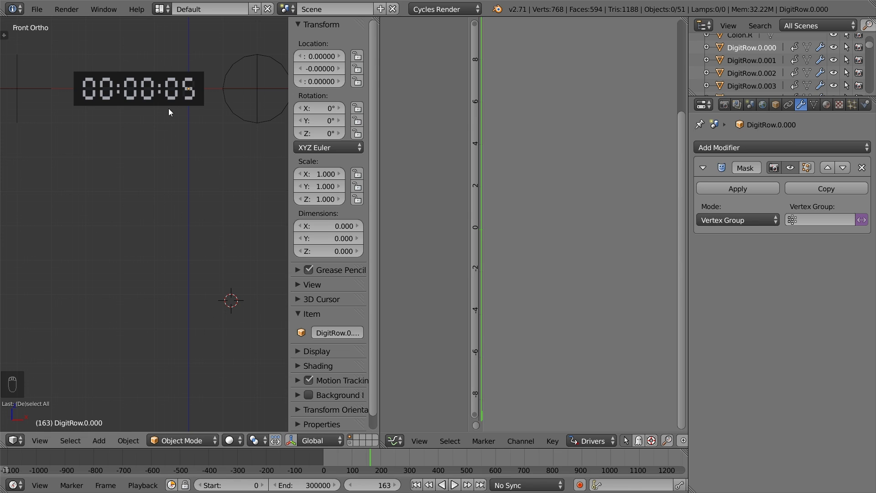
Snap the 3D cursor to the tens-of-seconds digit 0 and snap the column's six digits onto it.
right_click(171, 97)
key(shift+s)
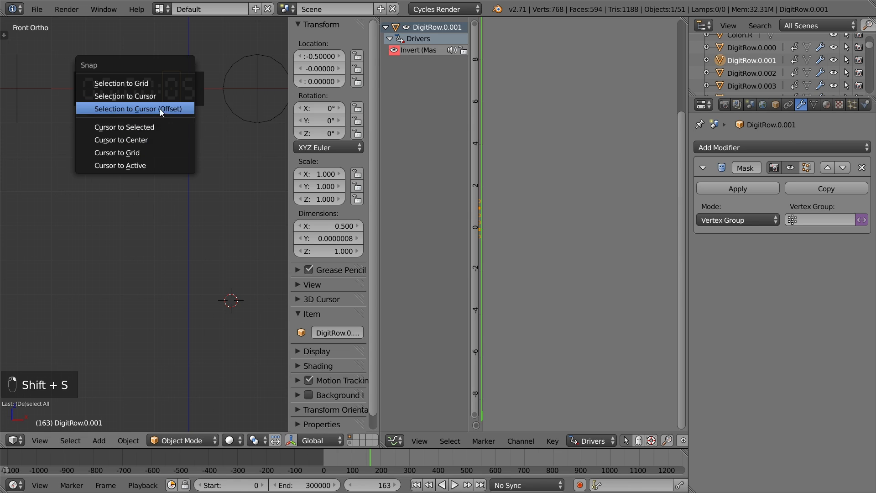
click(150, 128)
key(c)
drag(170, 120, 171, 308)
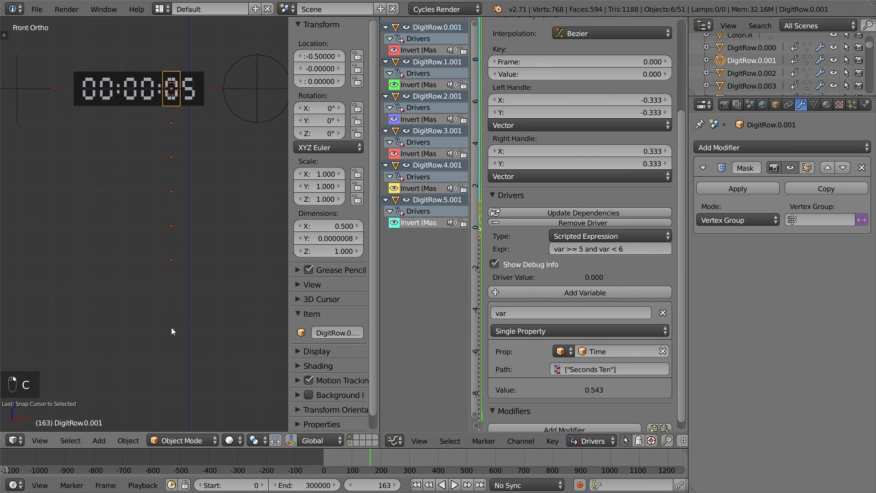
key(shift+s)
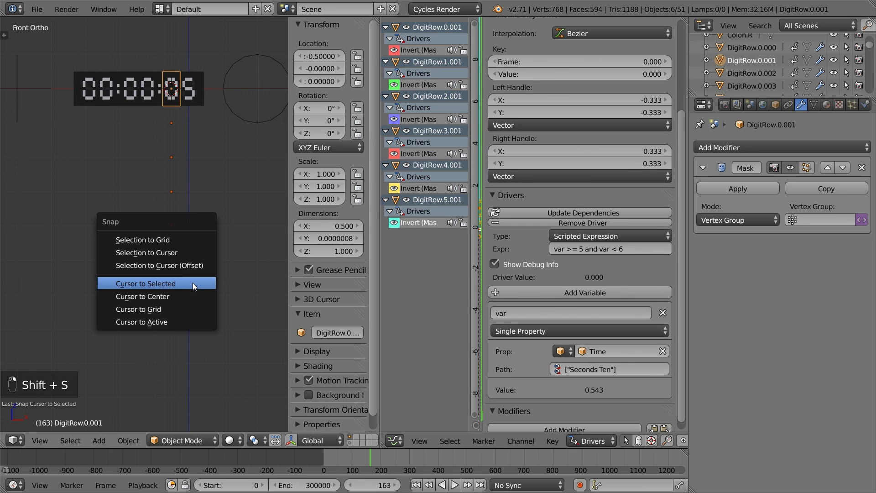
click(177, 252)
Snap the 3D cursor to the single-minutes digit 0 and snap that column's ten digits onto it.
right_click(145, 91)
key(shift+s)
click(128, 124)
key(c)
drag(147, 109, 147, 339)
right_click(147, 341)
key(shift+s)
click(169, 265)
Snap the 3D cursor to the tens-of-minutes digit 0 and snap that column's six digits onto it.
right_click(130, 89)
key(shift+s)
click(136, 132)
key(c)
drag(132, 114, 131, 329)
right_click(131, 329)
key(shift+s)
click(161, 204)
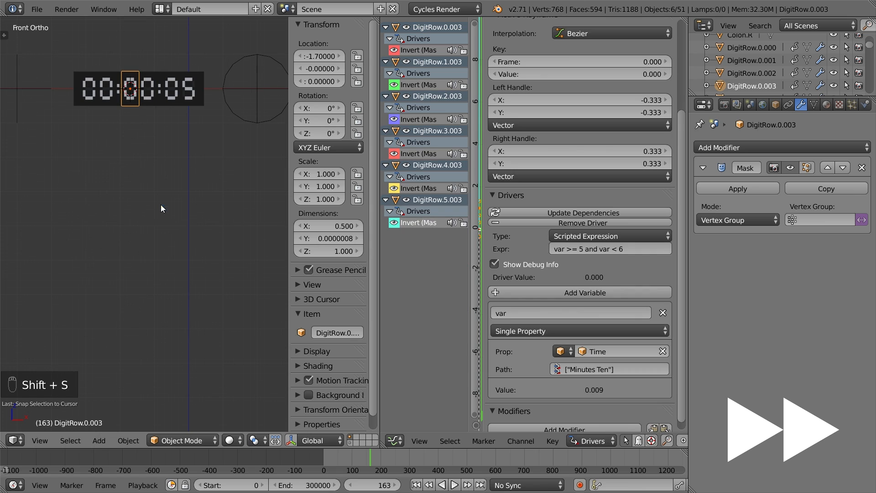
Snap the 3D cursor to the single-hours digit 0 and snap that column's ten digits onto it.
right_click(102, 95)
key(shift+s)
click(100, 130)
key(c)
drag(109, 284, 114, 397)
right_click(130, 397)
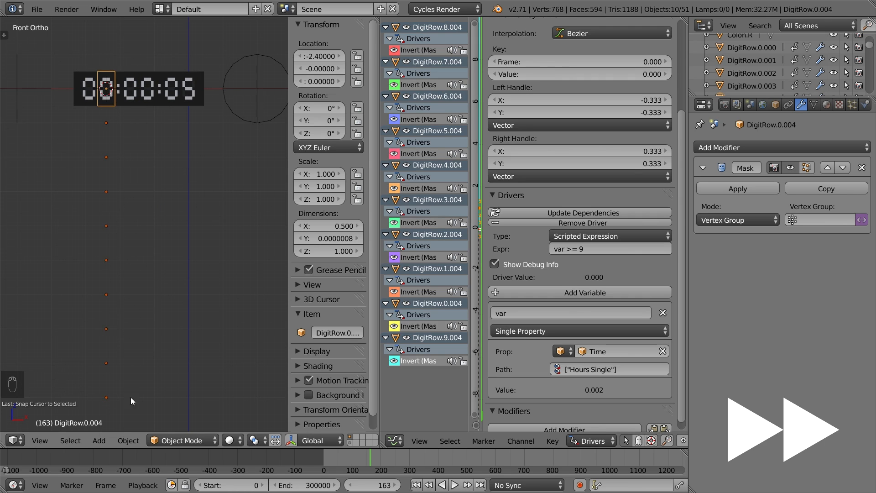
key(shift+s)
click(128, 280)
Snap the 3D cursor to the tens-of-hours digit 0 and snap that column's three digits onto it.
right_click(89, 91)
key(shift+s)
click(82, 128)
key(c)
drag(74, 131, 91, 209)
right_click(92, 209)
key(shift+s)
click(97, 180)
Deselect all objects and return the timeline to the first frame.
key(a)
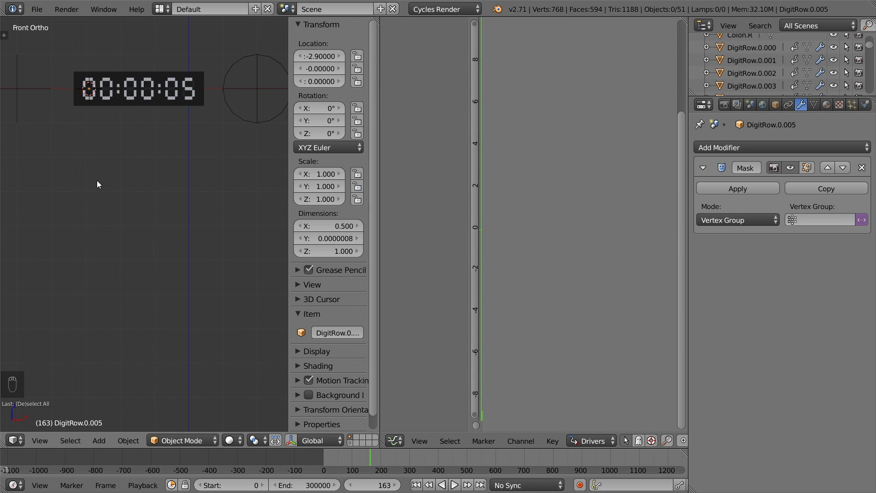
key(a)
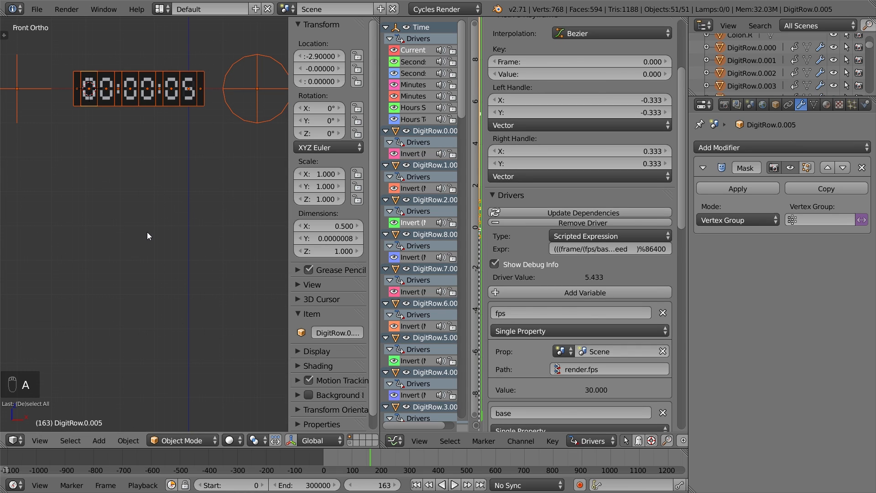
key(a)
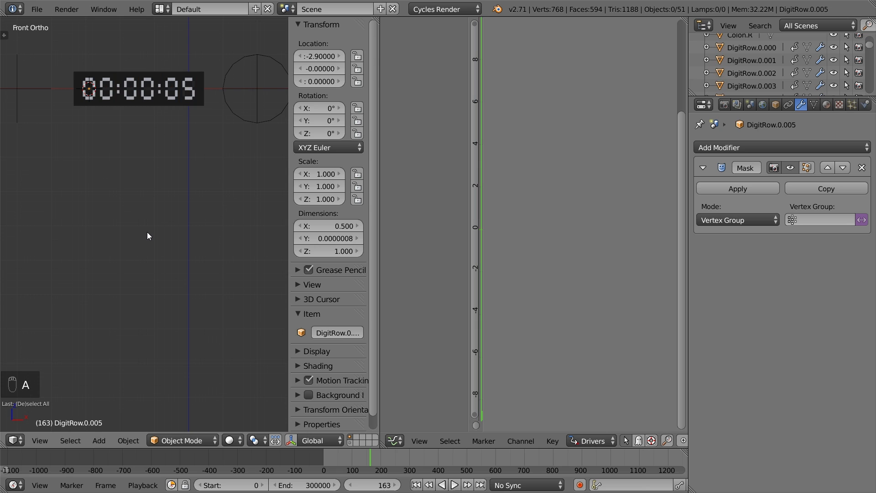
click(416, 485)
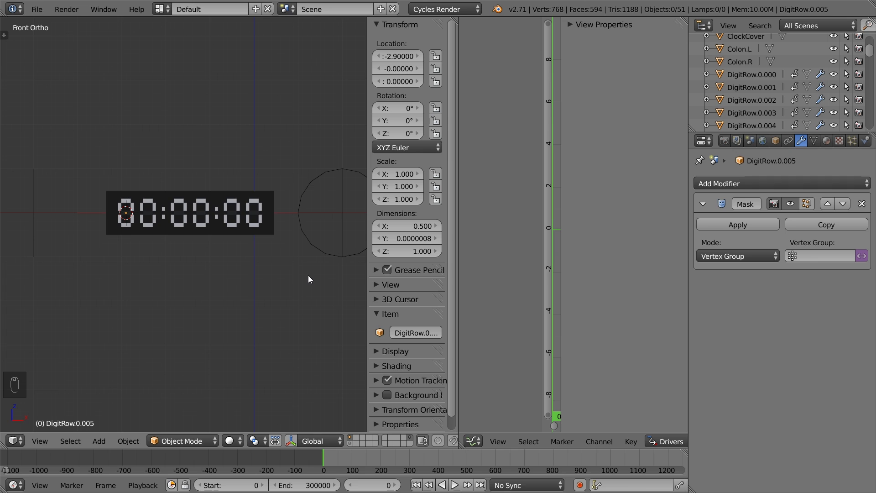
Select all clock objects including the brown case, move them to the first layer and deselect them.
key(a)
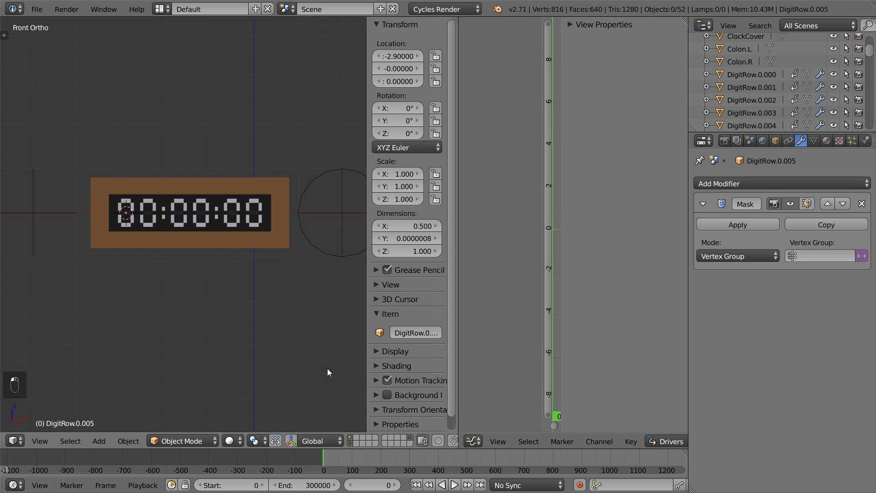
key(m)
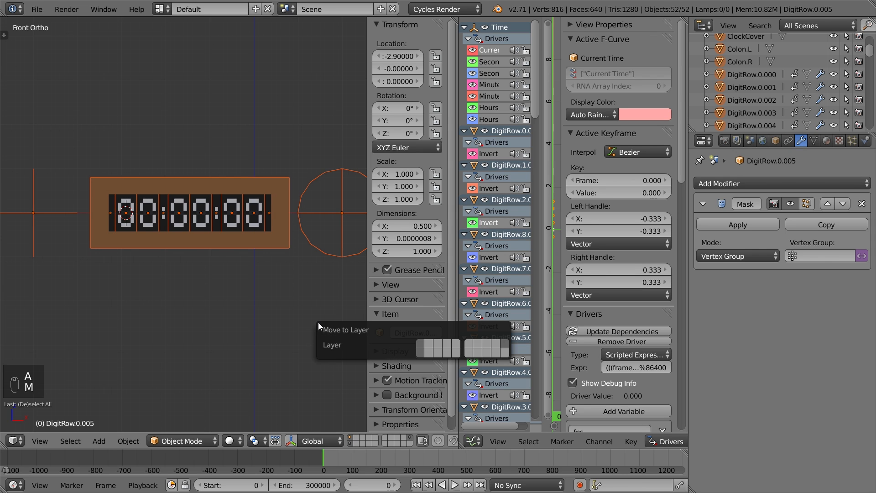
click(420, 344)
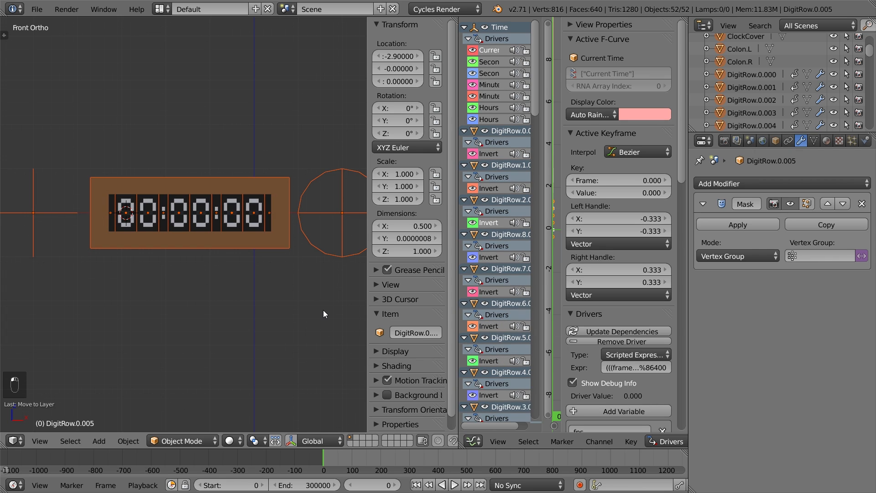
key(a)
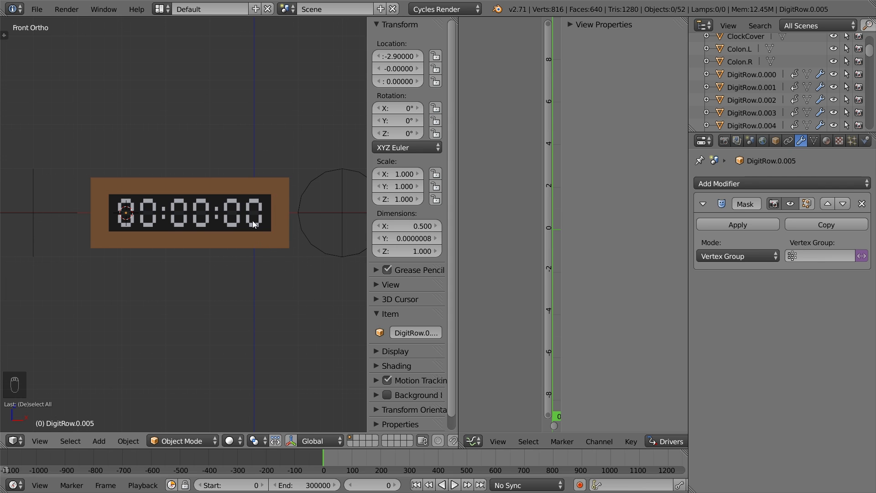
Select the upper and lower side faces of the ClockCover mesh and snap the 3D cursor to them, finishing in Object Mode.
right_click(238, 188)
middle_drag(238, 188, 241, 219)
key(Tab)
key(a)
key(a)
key(c)
drag(123, 161, 276, 191)
right_click(260, 200)
middle_drag(260, 201, 197, 193)
key(c)
mouse_move(135, 258)
mouse_down()
mouse_move(276, 206)
mouse_move(269, 211)
mouse_up()
right_click(267, 214)
middle_drag(267, 213, 299, 256)
key(shift+s)
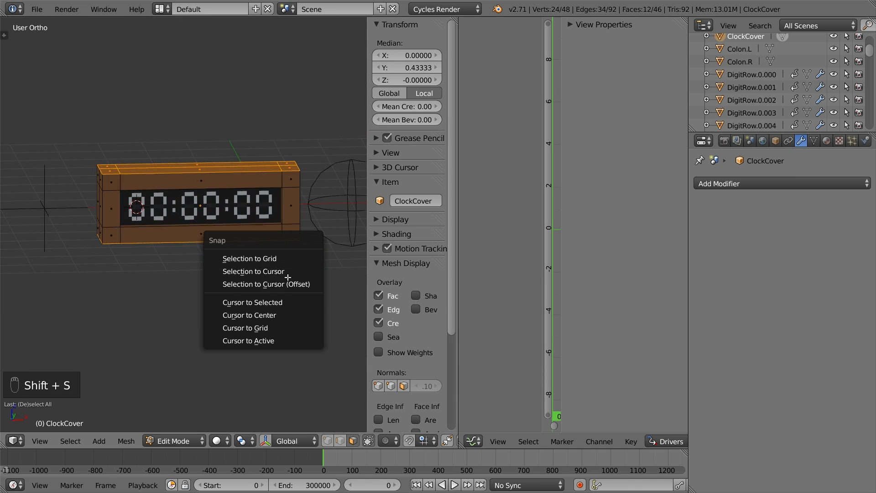
click(274, 303)
key(Tab)
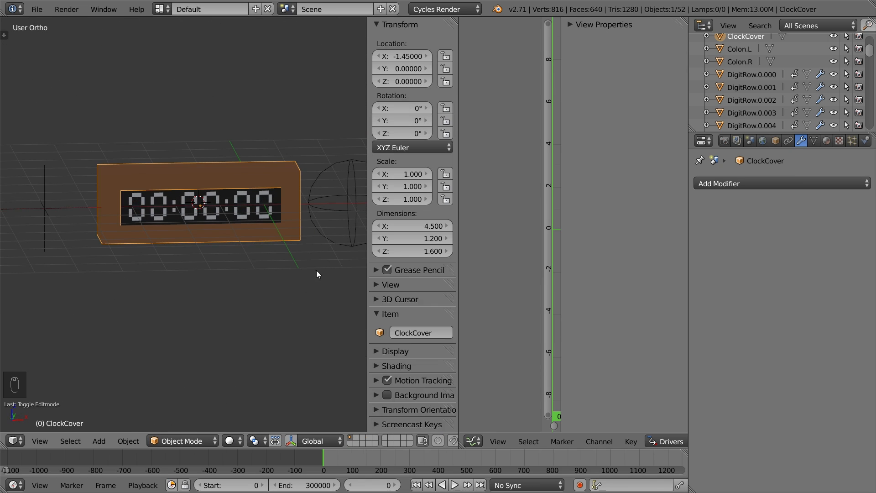
Snap the Clock empty to the 3D cursor at the case's centre and return to the front view.
right_click(336, 242)
key(shift+s)
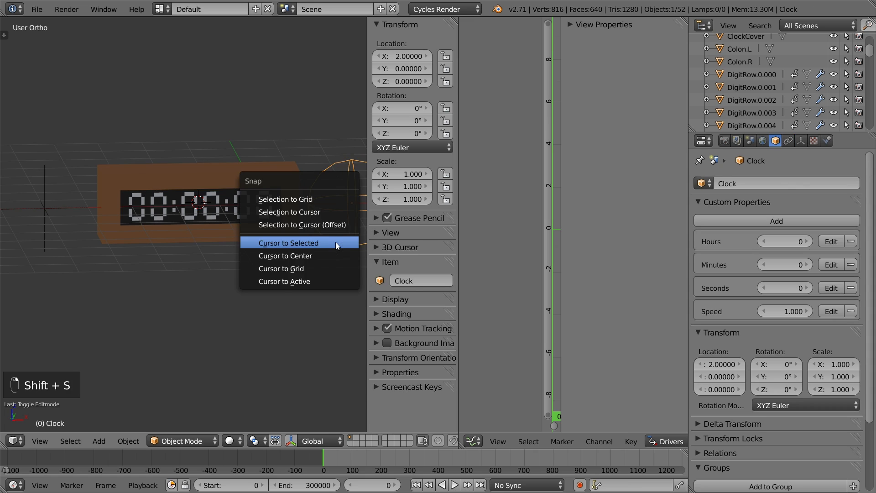
click(321, 209)
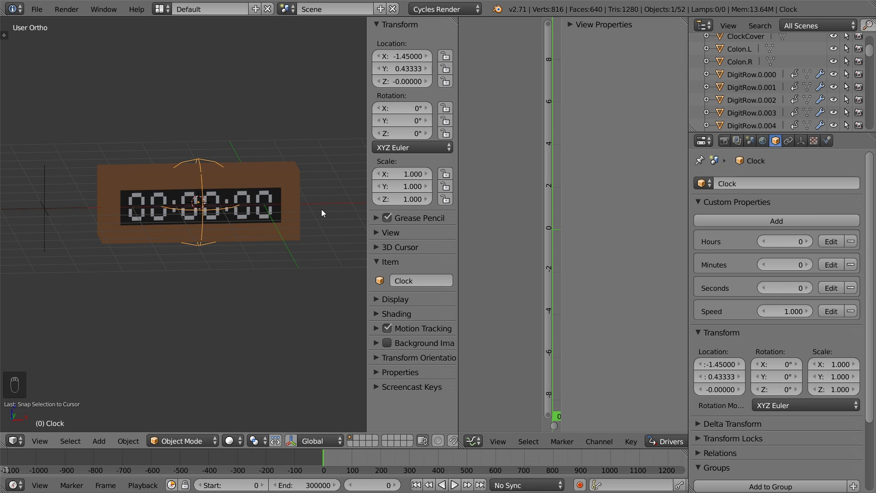
key(KP_1)
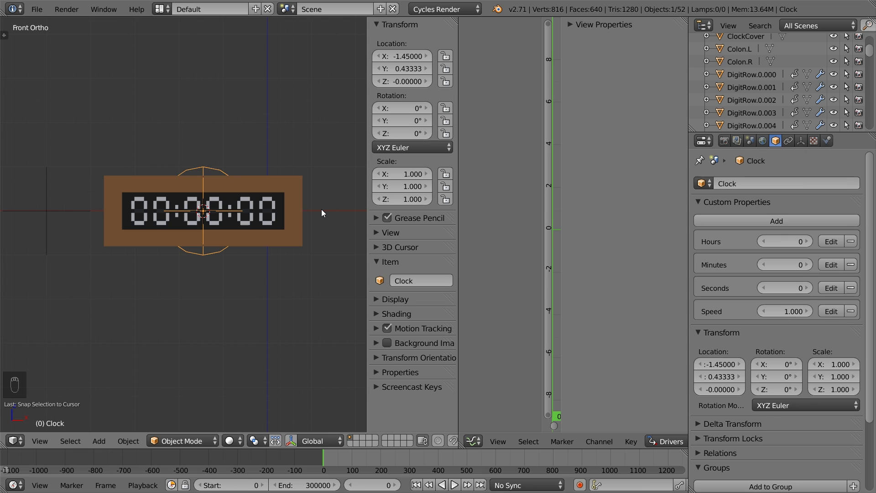
Parent all objects to the Clock empty as the active object, using the Object option, and deselect everything.
key(a)
key(a)
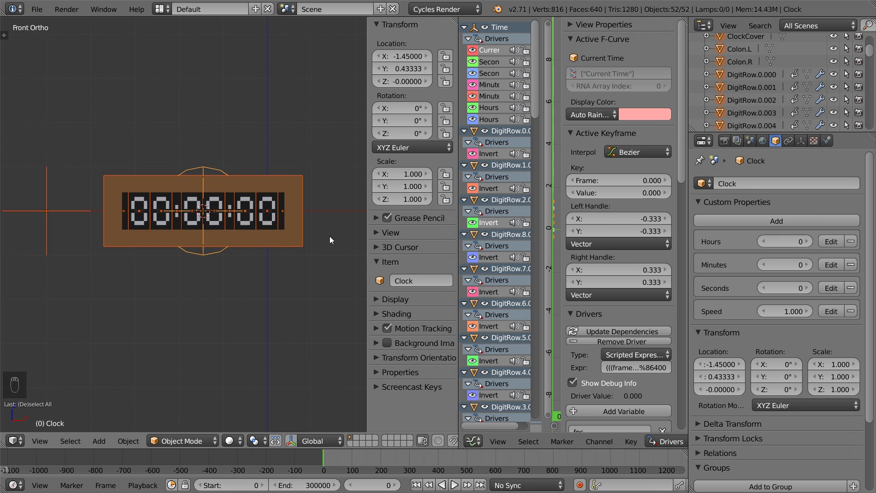
key(ctrl+p)
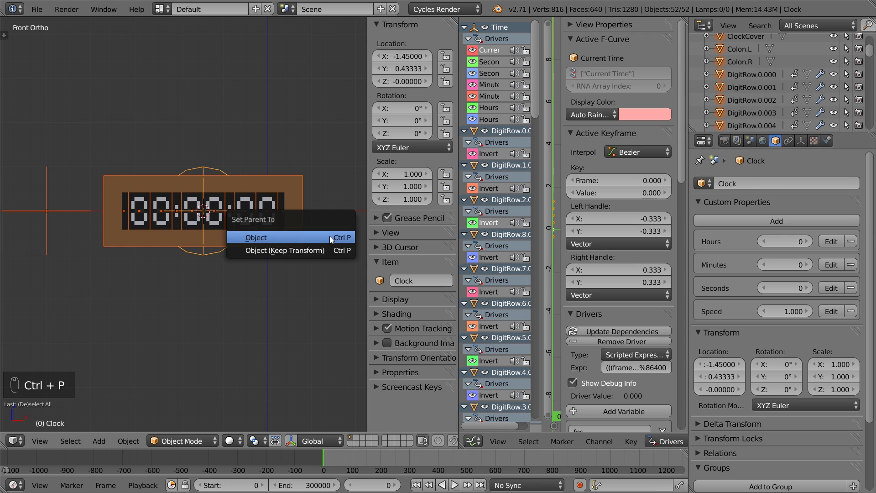
click(329, 237)
key(a)
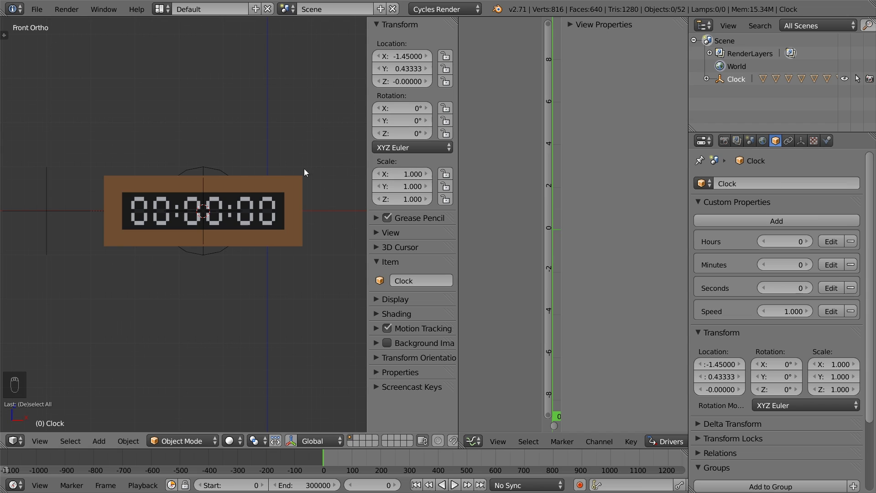
Clear the Clock empty's location so the whole clock moves to the world origin, and hide the Time empty.
right_click(223, 170)
key(alt+g)
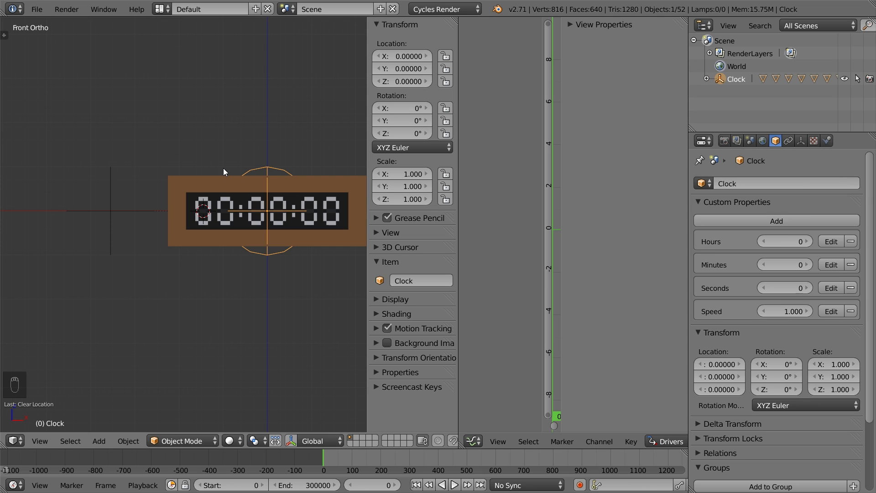
key(h)
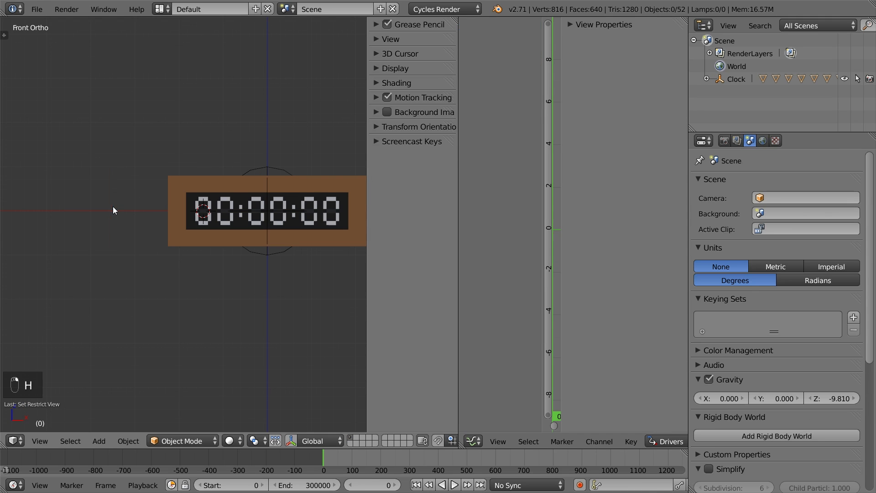
shift+middle_drag(257, 152, 178, 131)
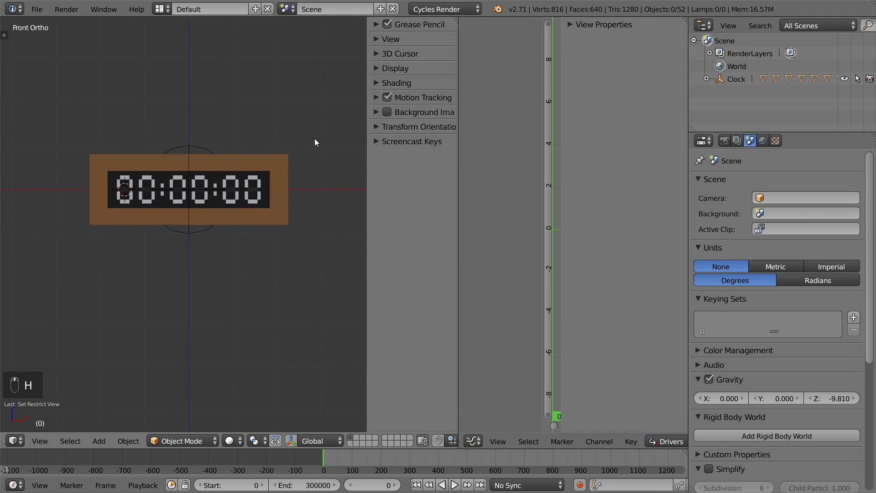
Expand the Clock hierarchy in the enlarged Outliner and disable viewport selectability for all of its child objects.
click(706, 79)
drag(725, 133, 734, 454)
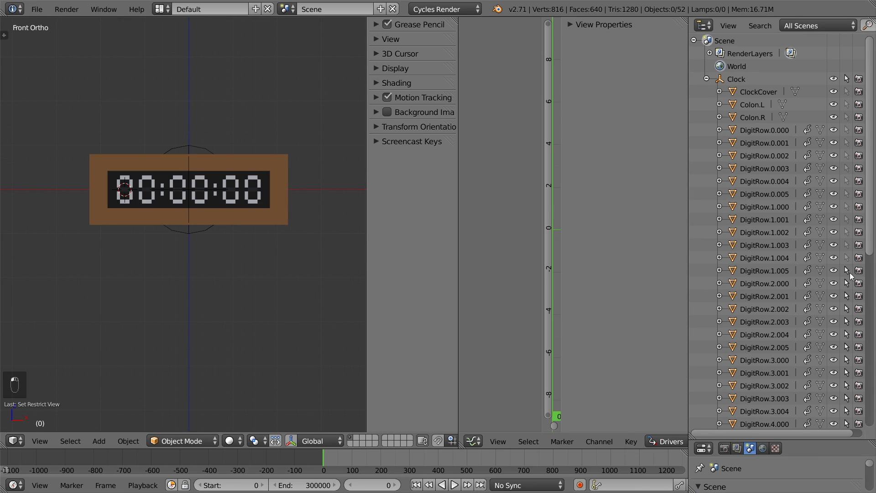
drag(847, 347, 844, 419)
scroll(845, 417, down, 10)
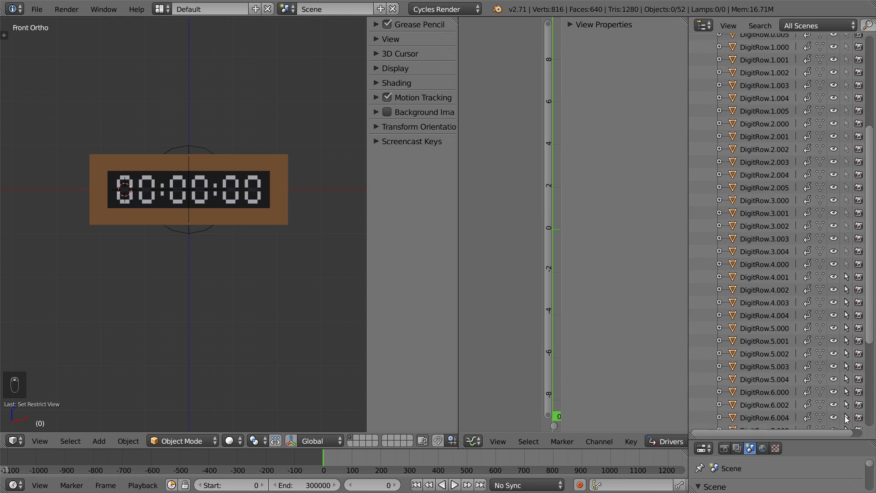
drag(845, 129, 853, 308)
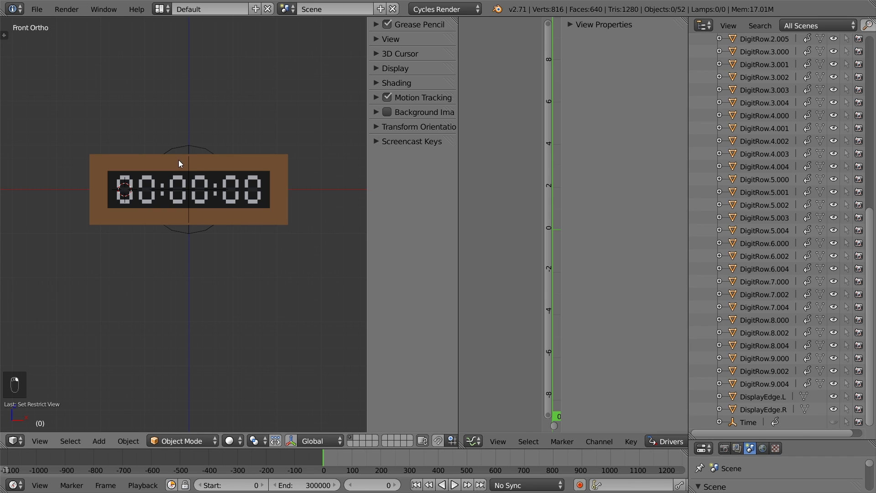
Select the Clock empty, collapse its hierarchy and shrink the Outliner to make room for the object's custom properties.
right_click(199, 155)
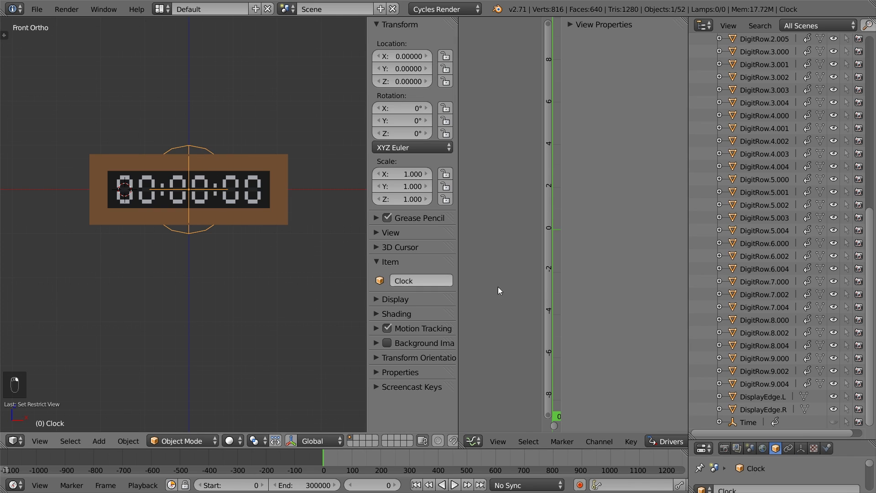
scroll(711, 136, up, 10)
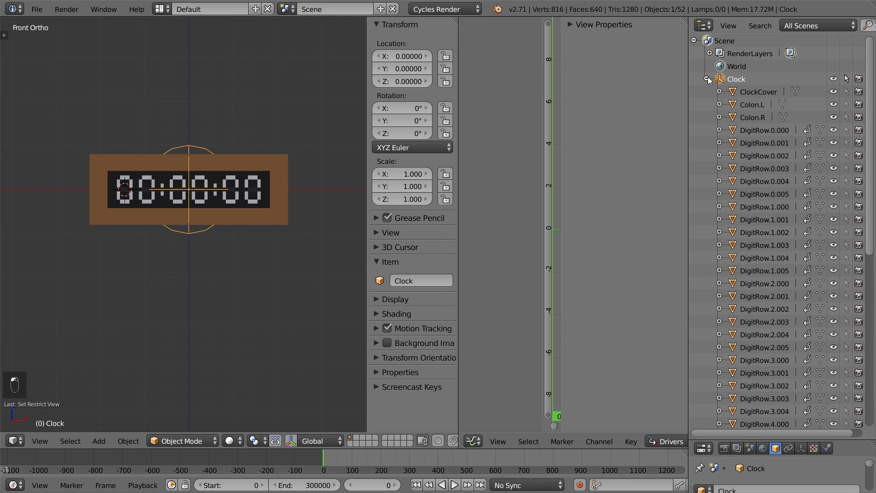
click(707, 78)
drag(739, 439, 705, 103)
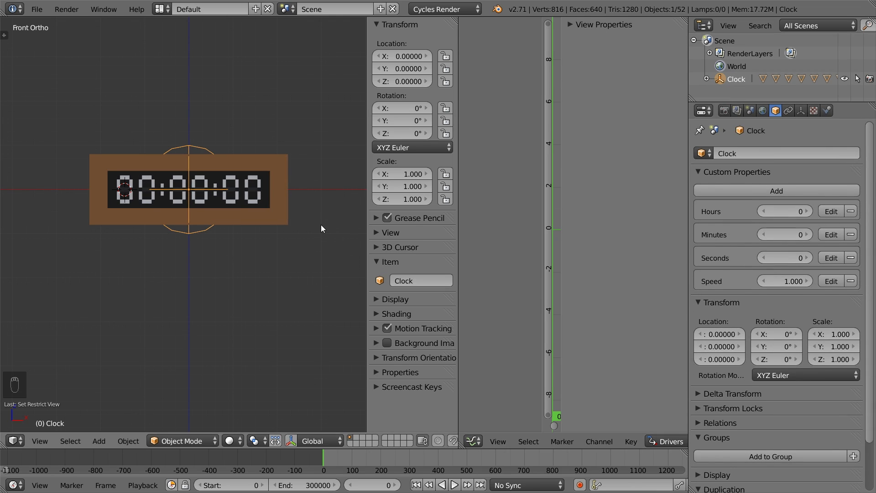